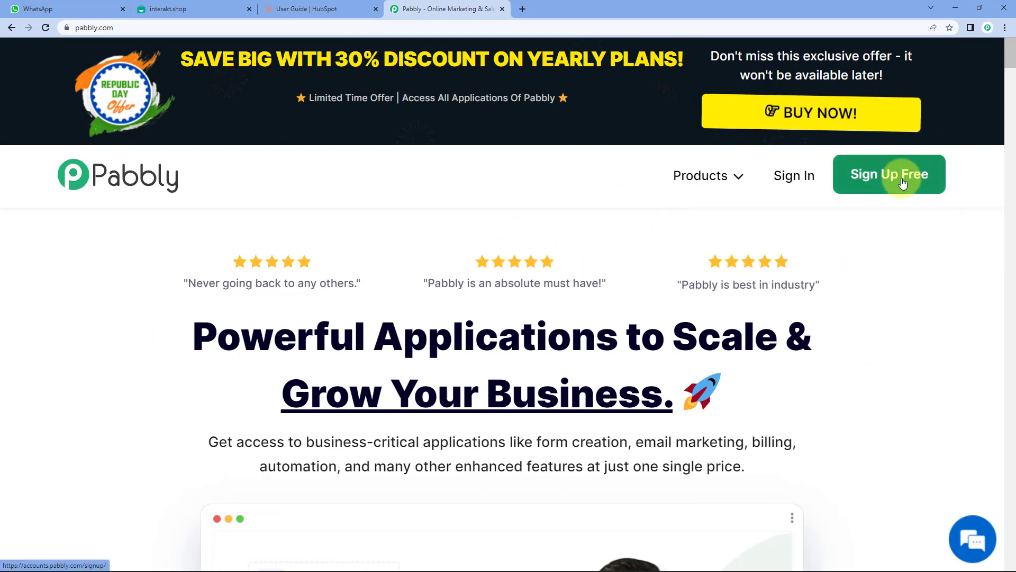
- Sign in to Pabbly and launch Pabbly Connect from the All Apps page
{"action": "left_click", "coordinate": [803, 179]}
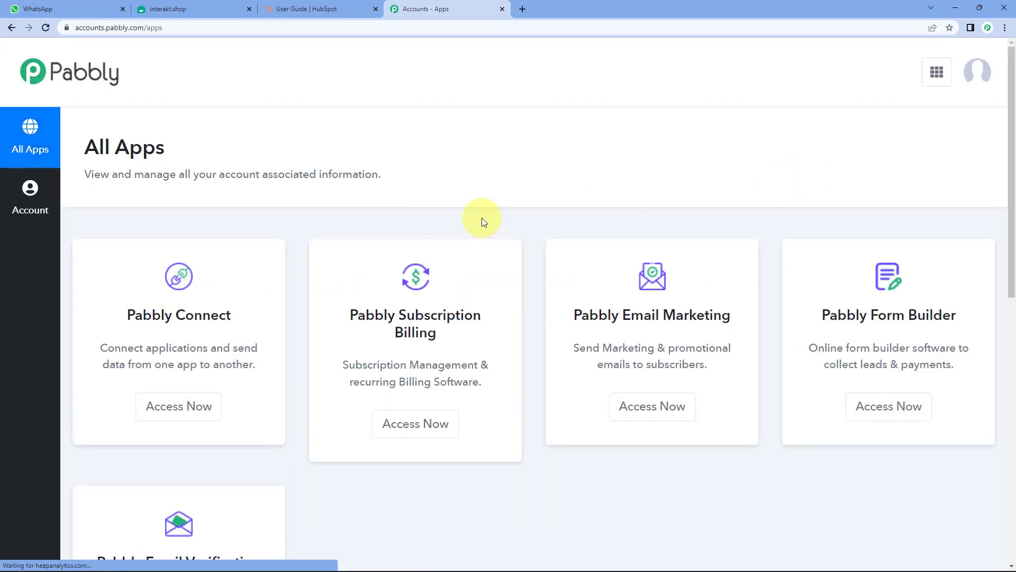
{"action": "triple_click", "coordinate": [203, 312]}
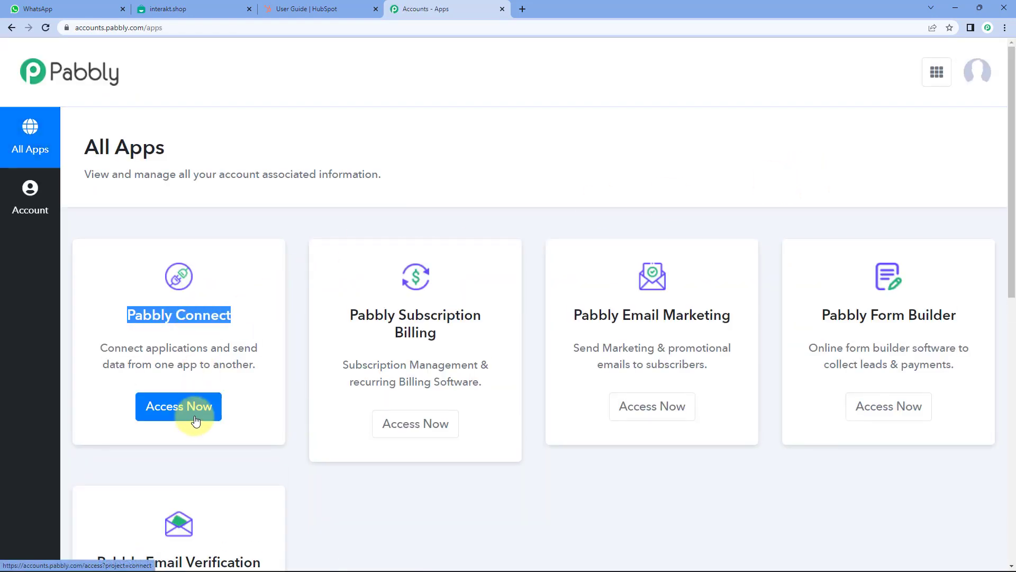
{"action": "left_click", "coordinate": [197, 415]}
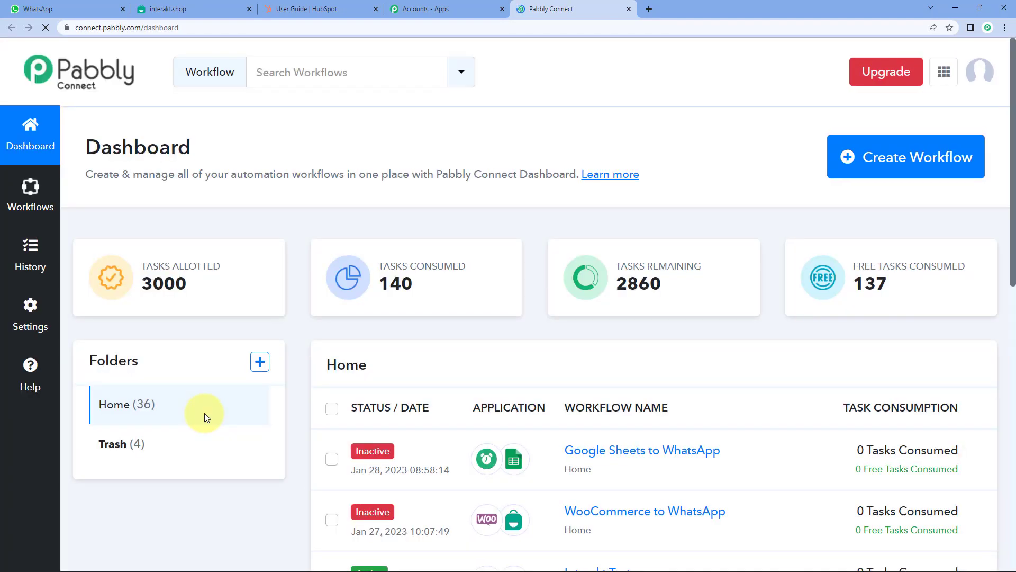
- Create a new workflow named 'HubSpot CRM to WhatsApp'
{"action": "left_click", "coordinate": [934, 165]}
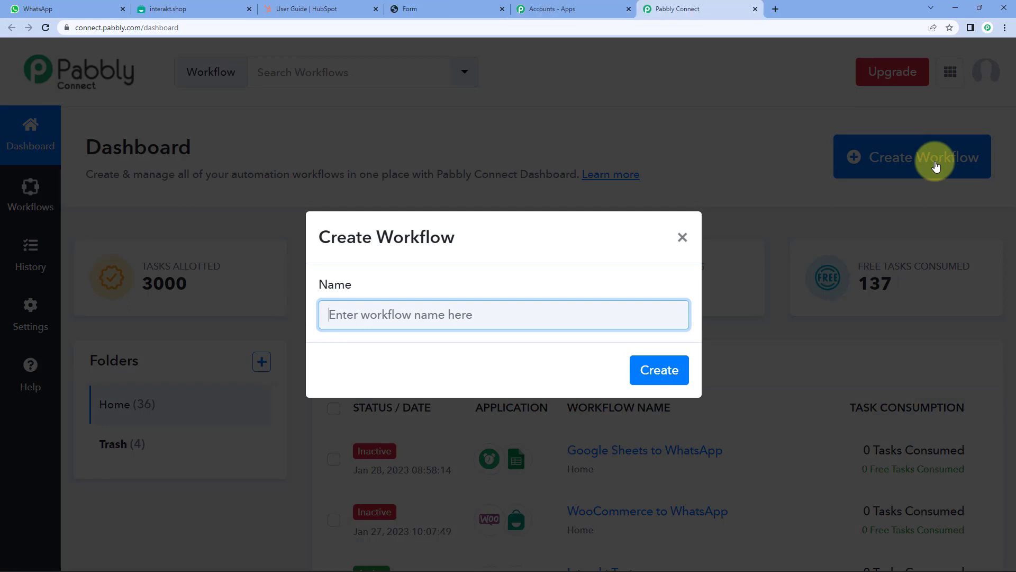
{"action": "type", "text": "Hubs"}
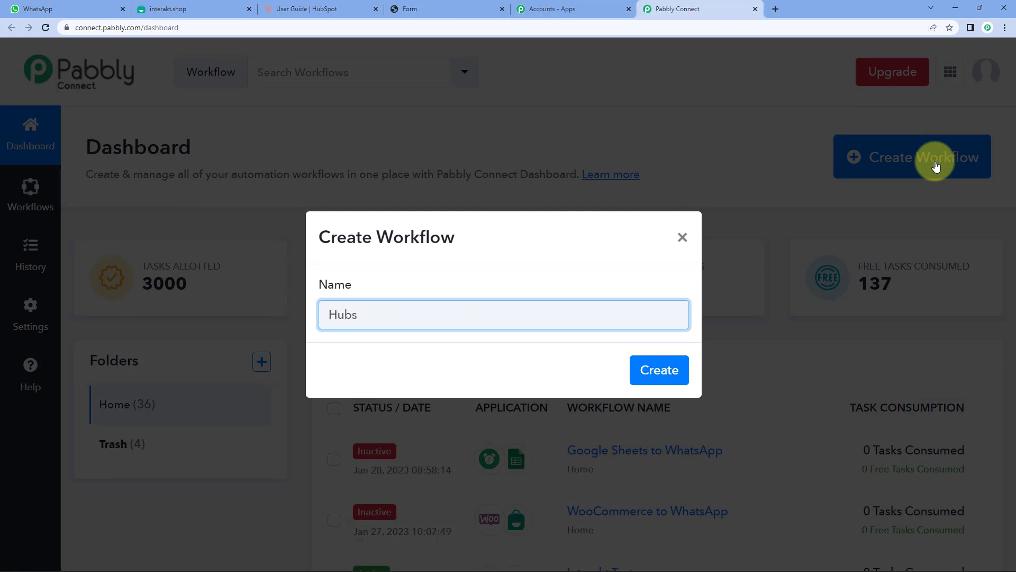
{"action": "key", "text": "BackSpace"}
{"action": "type", "text": "Spot CRM to WhatsApp"}
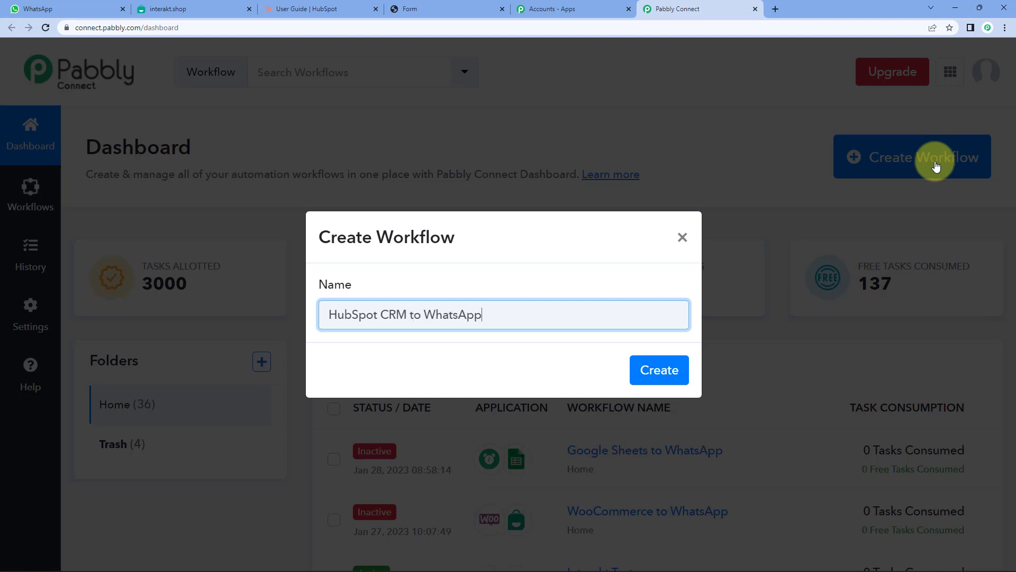
{"action": "key", "text": "Return"}
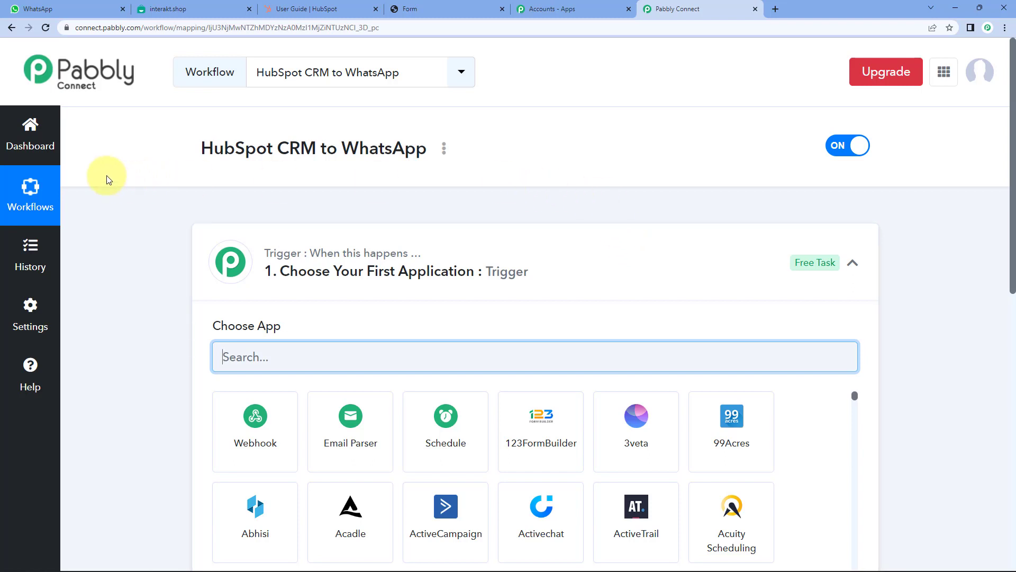
- Collapse the trigger step and highlight 'HubSpot CRM' and 'WhatsApp' in the workflow title
{"action": "left_click", "coordinate": [384, 271]}
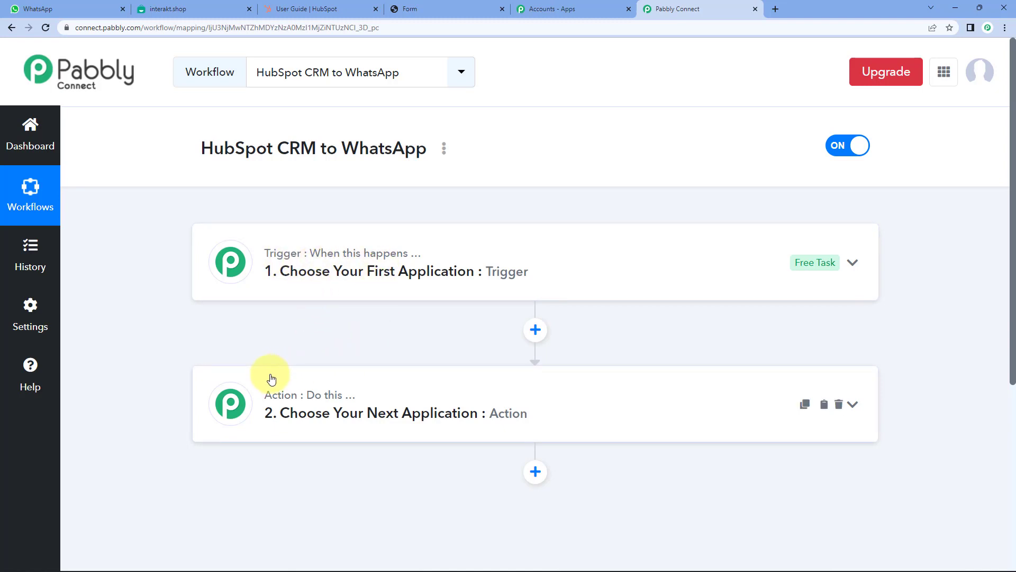
{"action": "left_click_drag", "start_coordinate": [250, 150], "coordinate": [291, 154]}
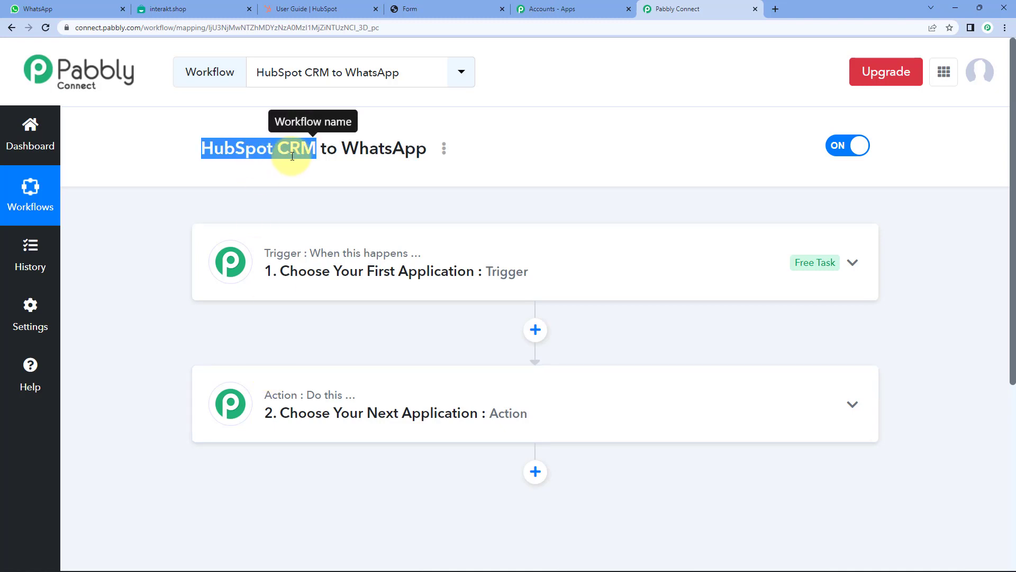
{"action": "left_click", "coordinate": [292, 156]}
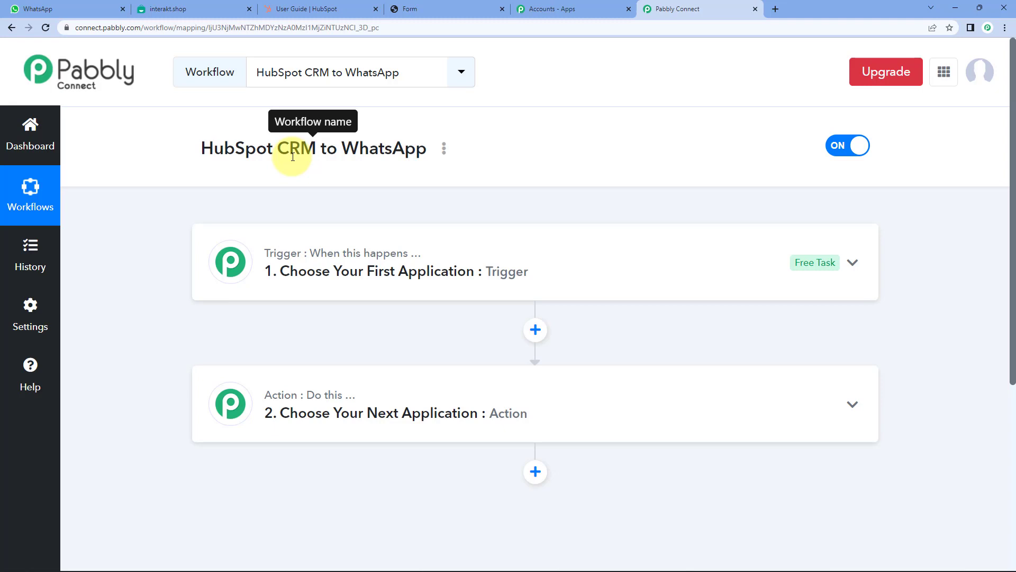
{"action": "double_click", "coordinate": [381, 148]}
{"action": "left_click", "coordinate": [378, 182]}
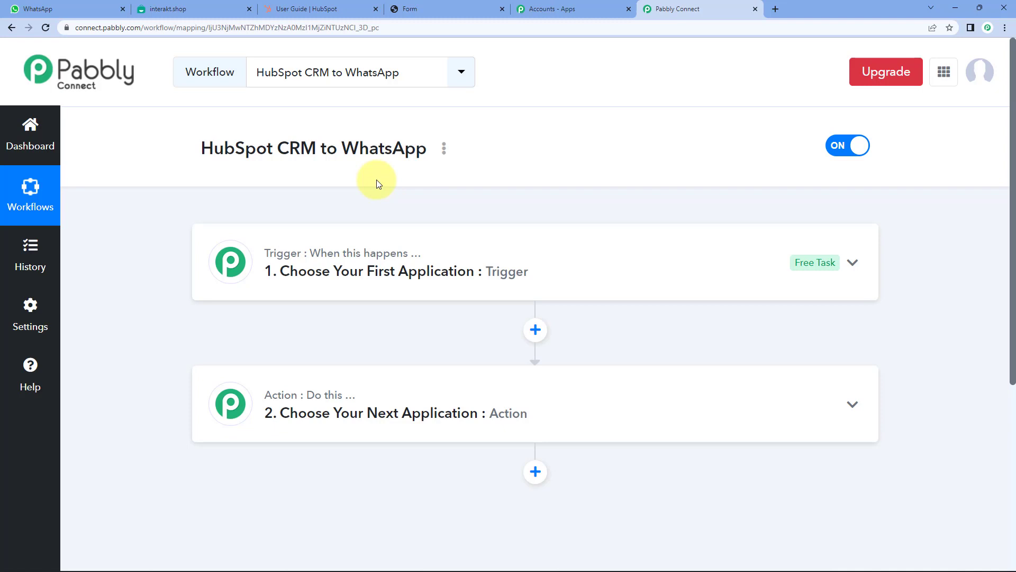
- Set the trigger app to HubSpot CRM with the New Form Submission event
{"action": "left_click", "coordinate": [356, 276]}
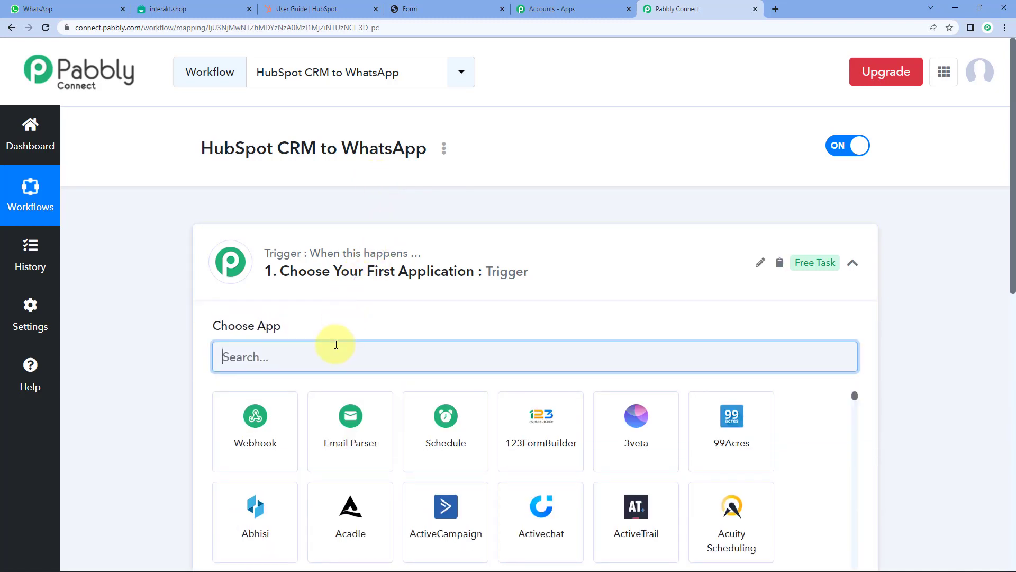
{"action": "type", "text": "Hubs"}
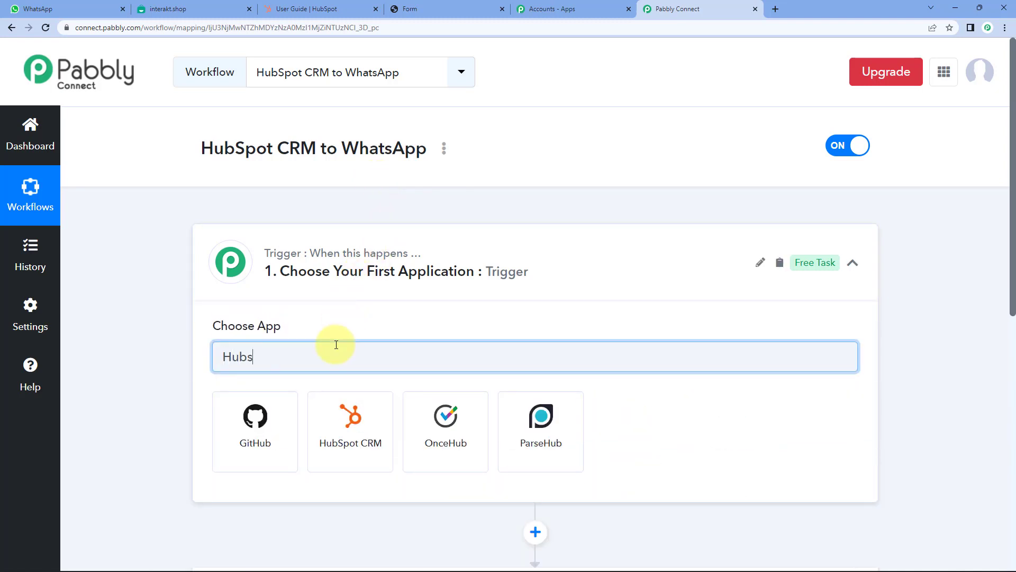
{"action": "left_click", "coordinate": [260, 468]}
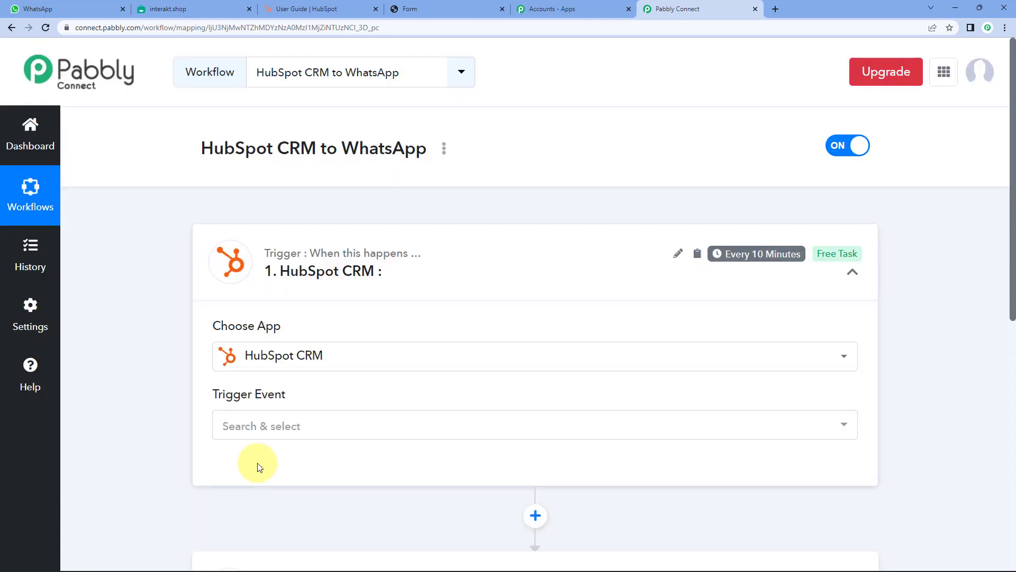
{"action": "left_click", "coordinate": [289, 430]}
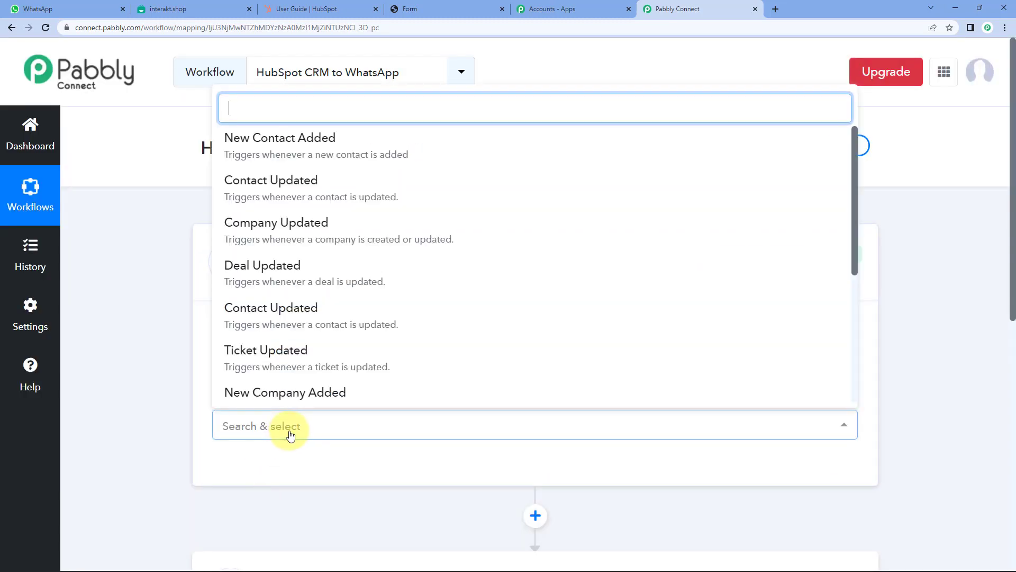
{"action": "scroll", "coordinate": [323, 264], "scroll_direction": "down", "scroll_amount": 5}
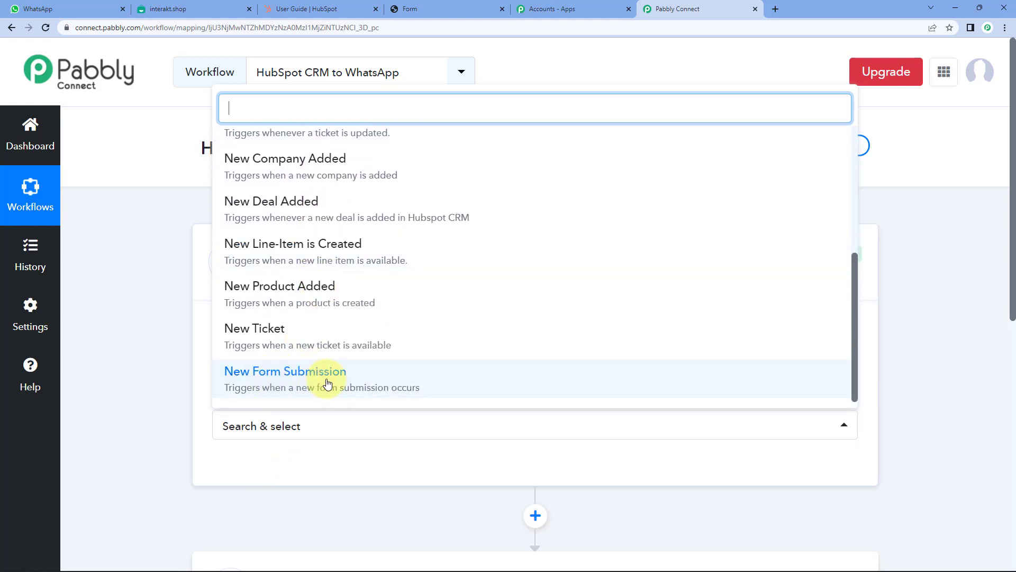
{"action": "left_click", "coordinate": [328, 379]}
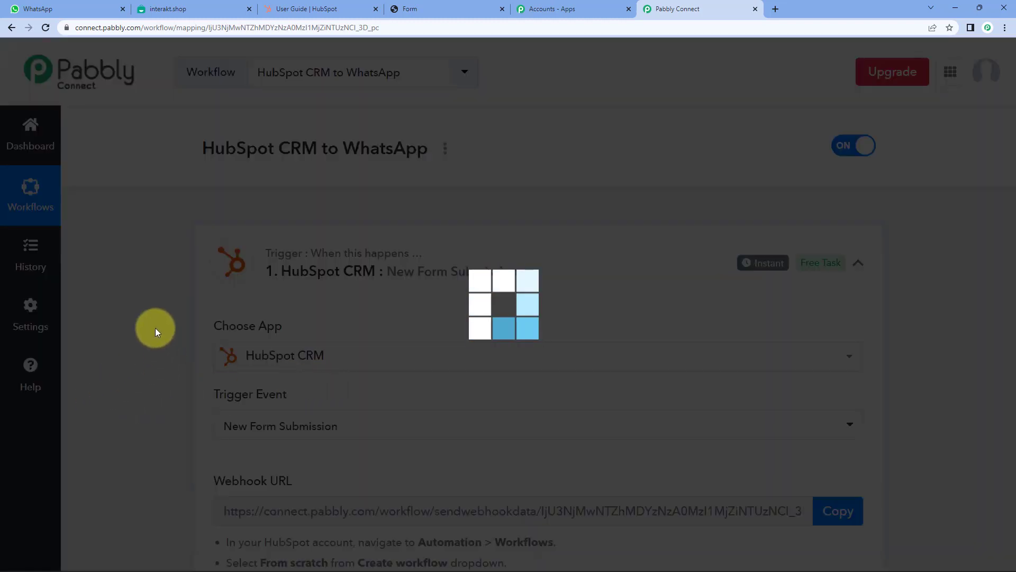
- Copy the generated webhook URL and highlight the HubSpot setup instructions
{"action": "scroll", "coordinate": [155, 332], "scroll_direction": "down", "scroll_amount": 2}
{"action": "scroll", "coordinate": [156, 331], "scroll_direction": "down", "scroll_amount": 1}
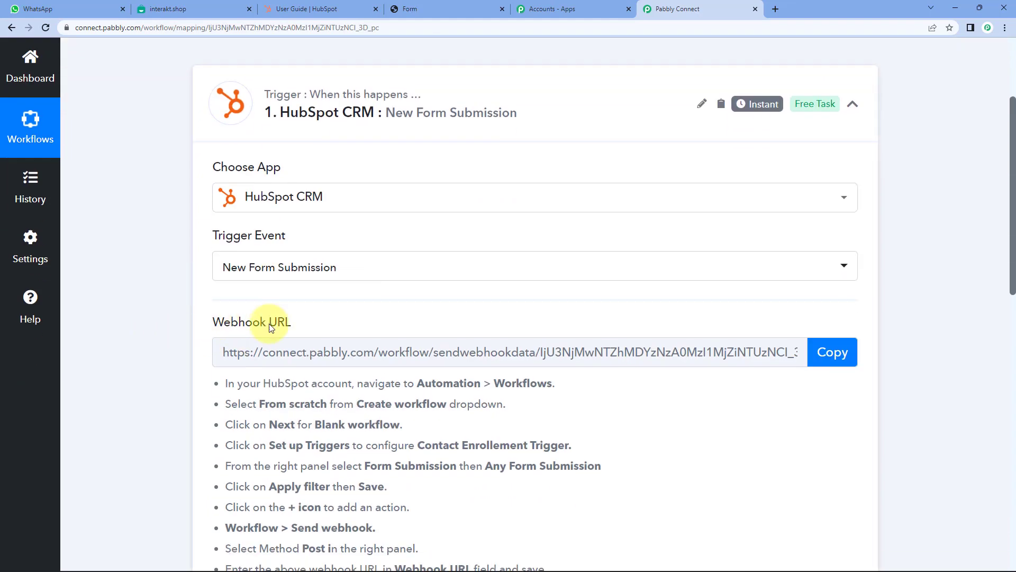
{"action": "scroll", "coordinate": [933, 384], "scroll_direction": "down", "scroll_amount": 2}
{"action": "left_click", "coordinate": [839, 243]}
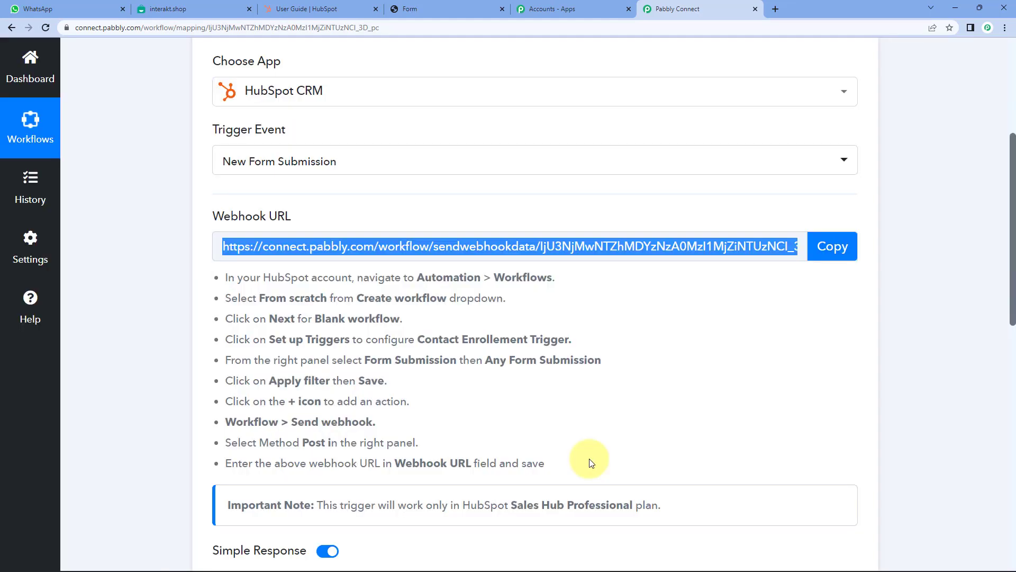
{"action": "left_click_drag", "start_coordinate": [589, 459], "coordinate": [225, 267]}
{"action": "left_click", "coordinate": [184, 269]}
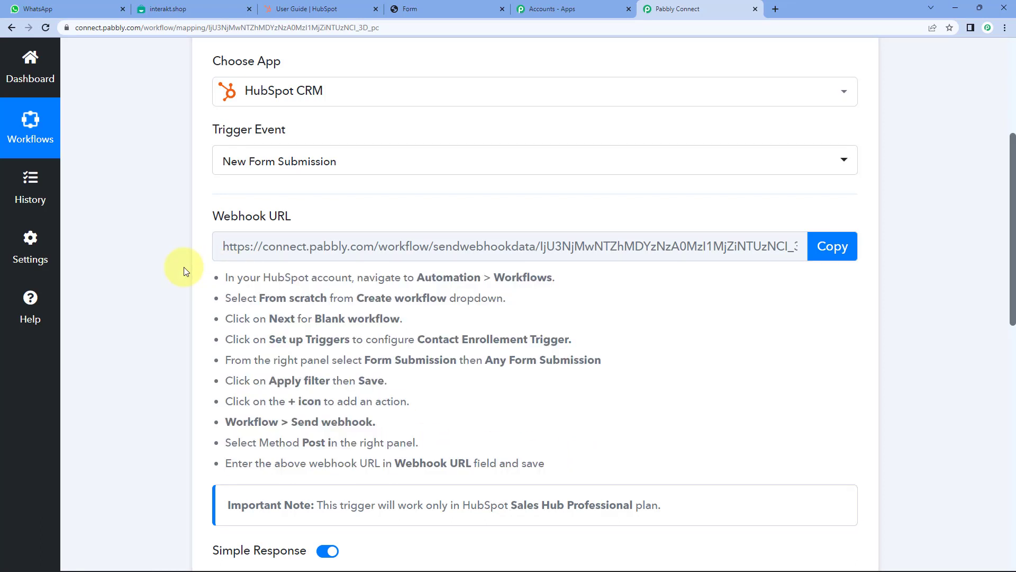
- In HubSpot Automation > Workflows, create a blank contact-based workflow from scratch
{"action": "left_click", "coordinate": [433, 9]}
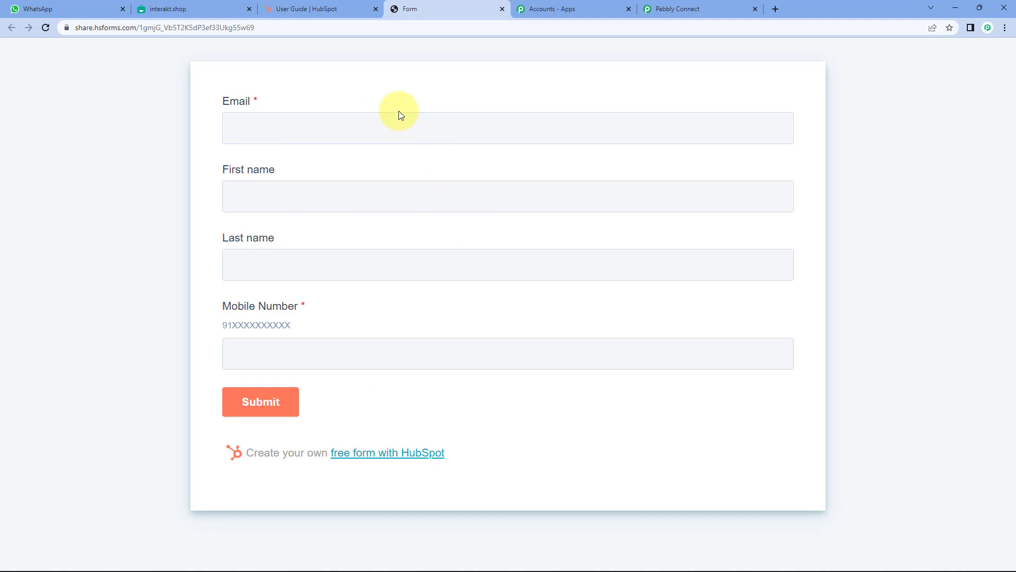
{"action": "left_click", "coordinate": [300, 10]}
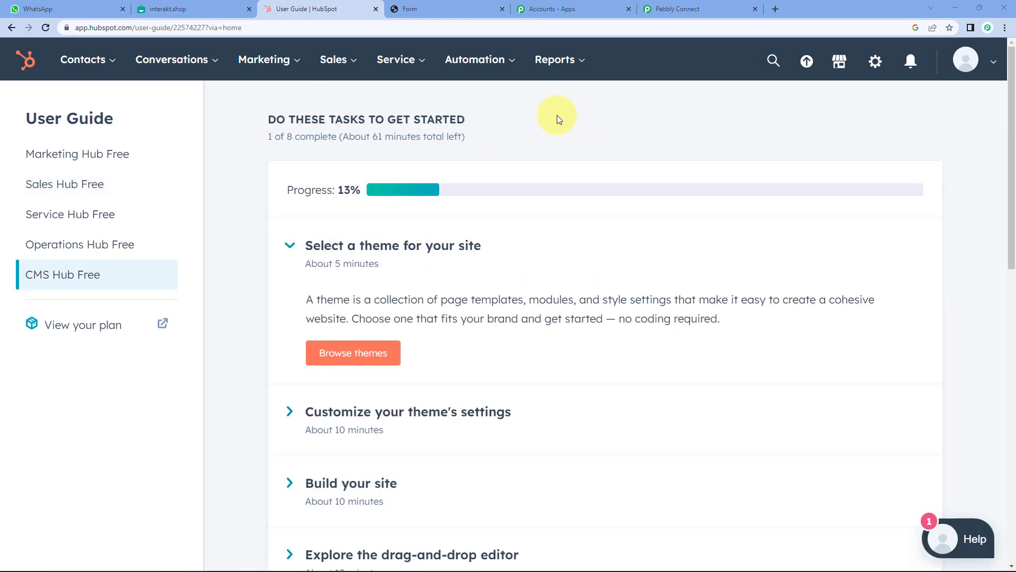
{"action": "left_click", "coordinate": [484, 70]}
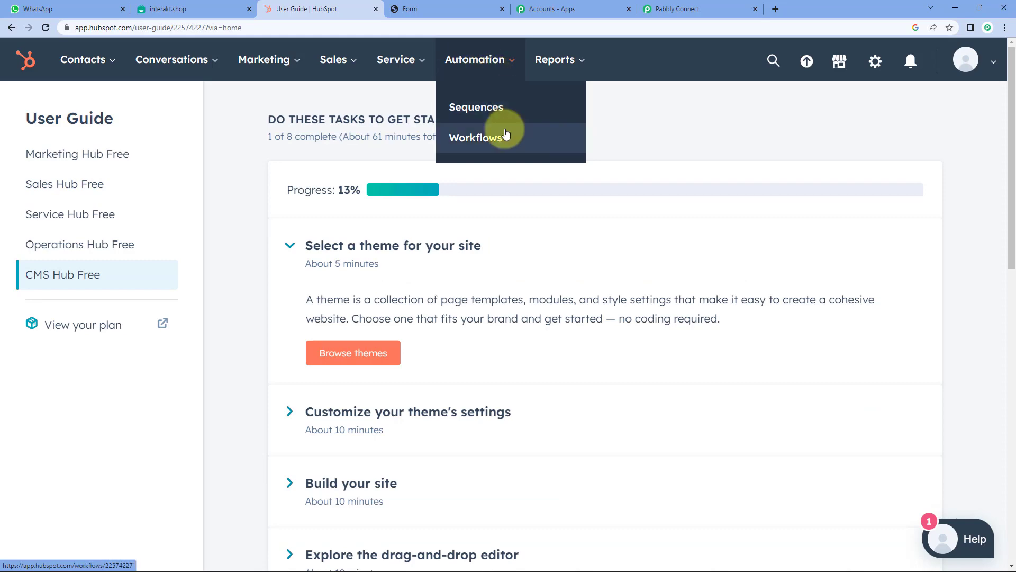
{"action": "left_click", "coordinate": [485, 144]}
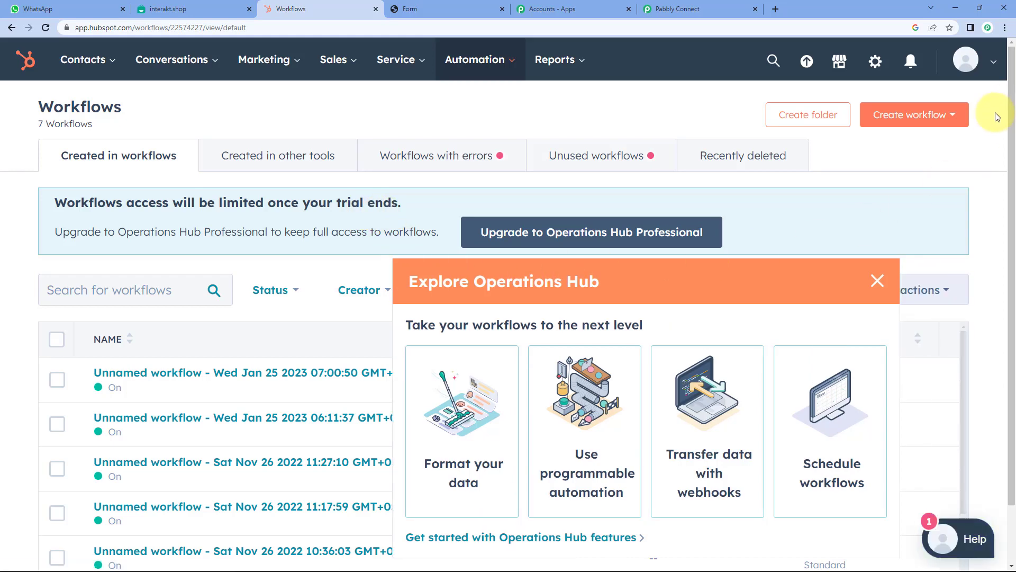
{"action": "left_click", "coordinate": [925, 119]}
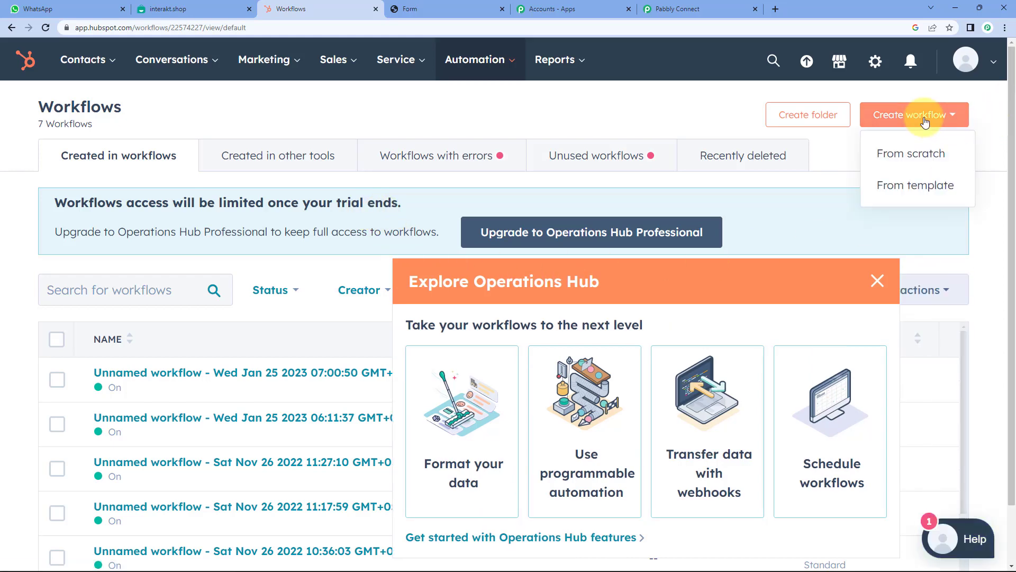
{"action": "left_click", "coordinate": [917, 158]}
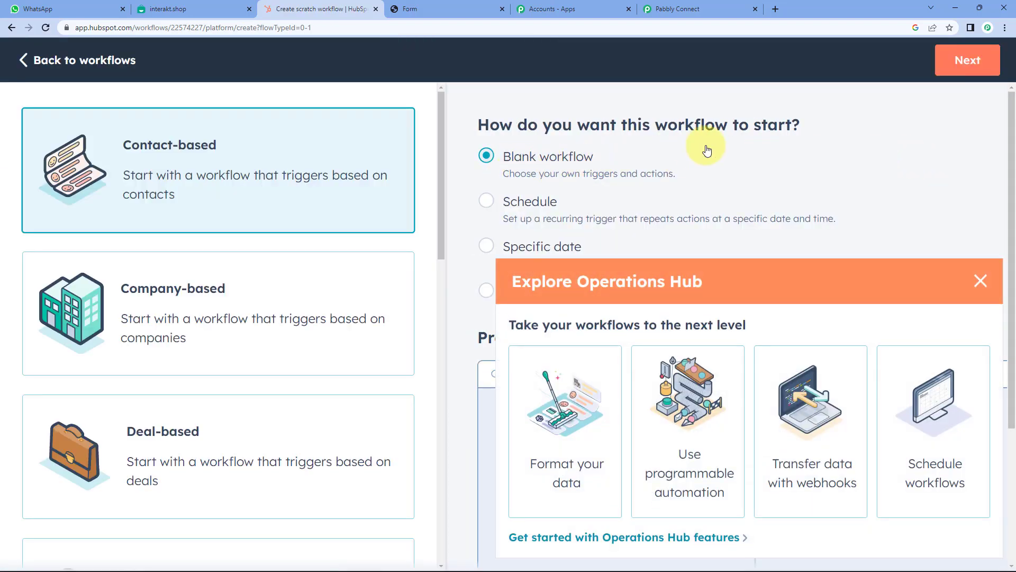
{"action": "left_click", "coordinate": [968, 60]}
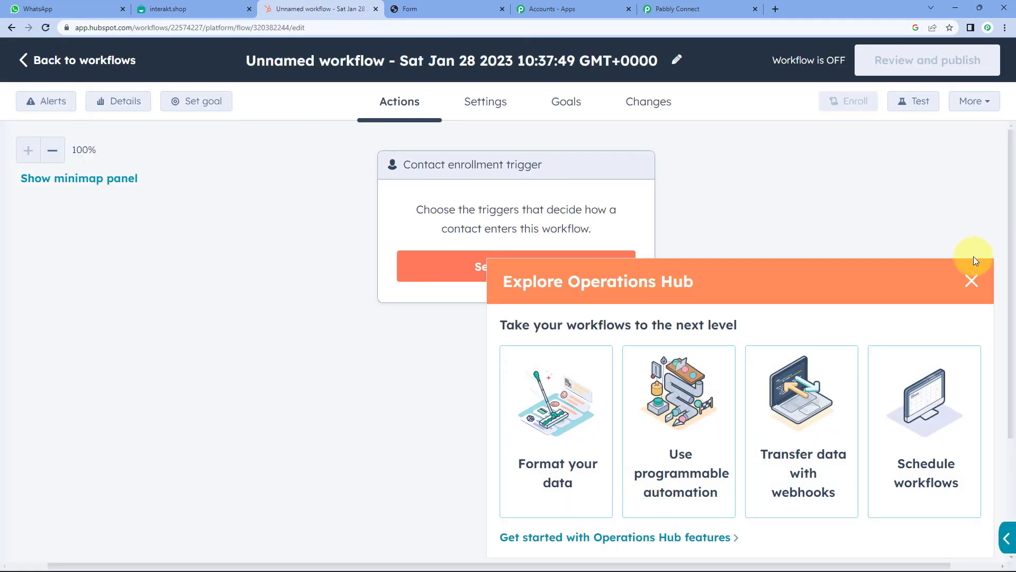
- Set and save the enrollment trigger to Any form submission on any page
{"action": "left_click", "coordinate": [878, 280]}
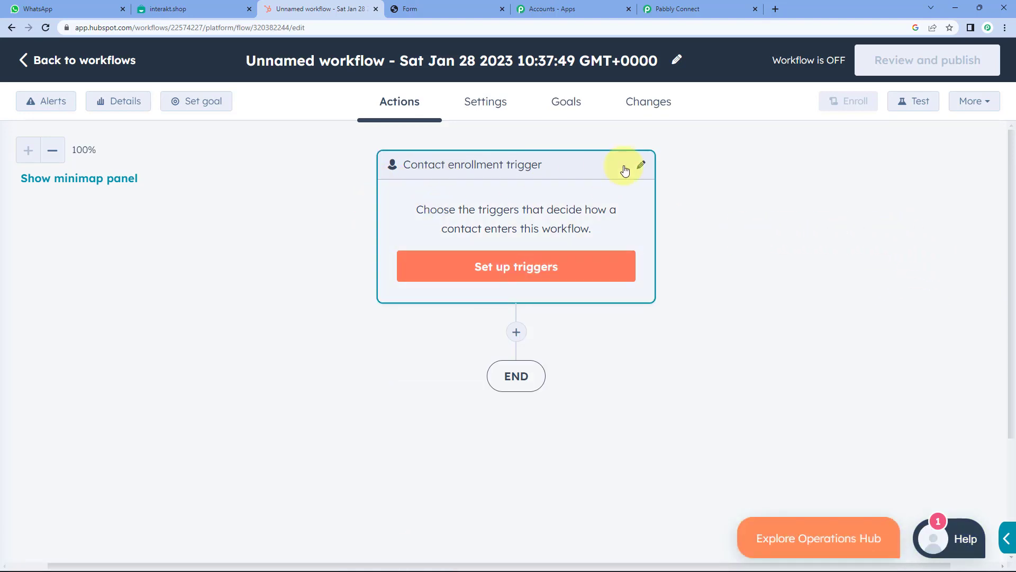
{"action": "left_click", "coordinate": [515, 272]}
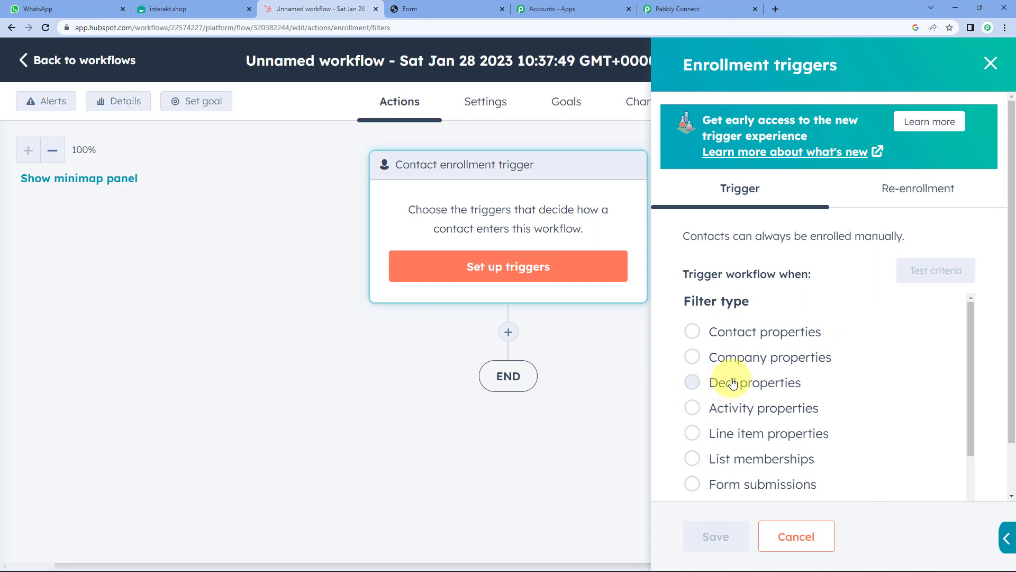
{"action": "scroll", "coordinate": [732, 382], "scroll_direction": "down", "scroll_amount": 1}
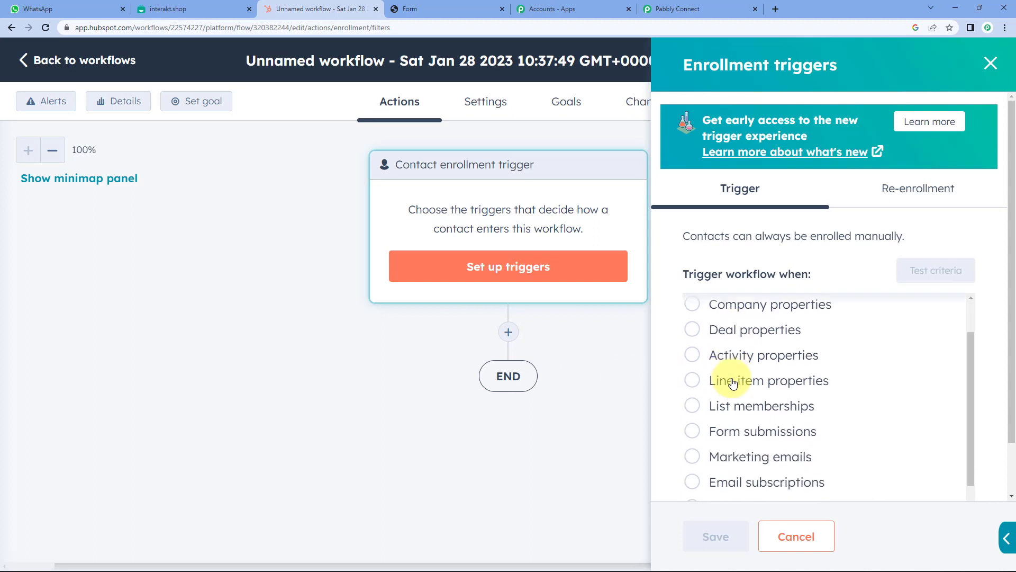
{"action": "left_click", "coordinate": [731, 437]}
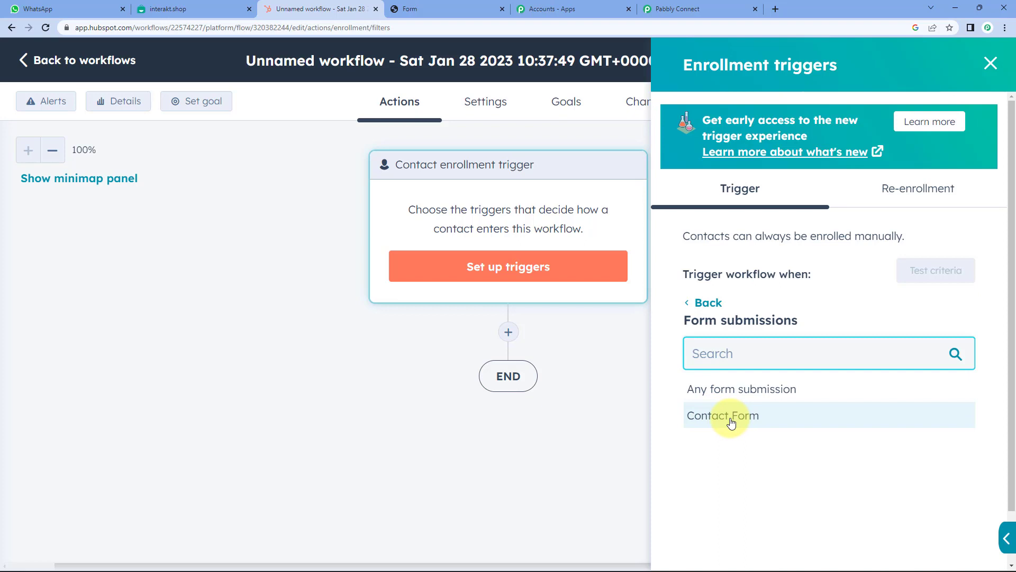
{"action": "left_click", "coordinate": [741, 392]}
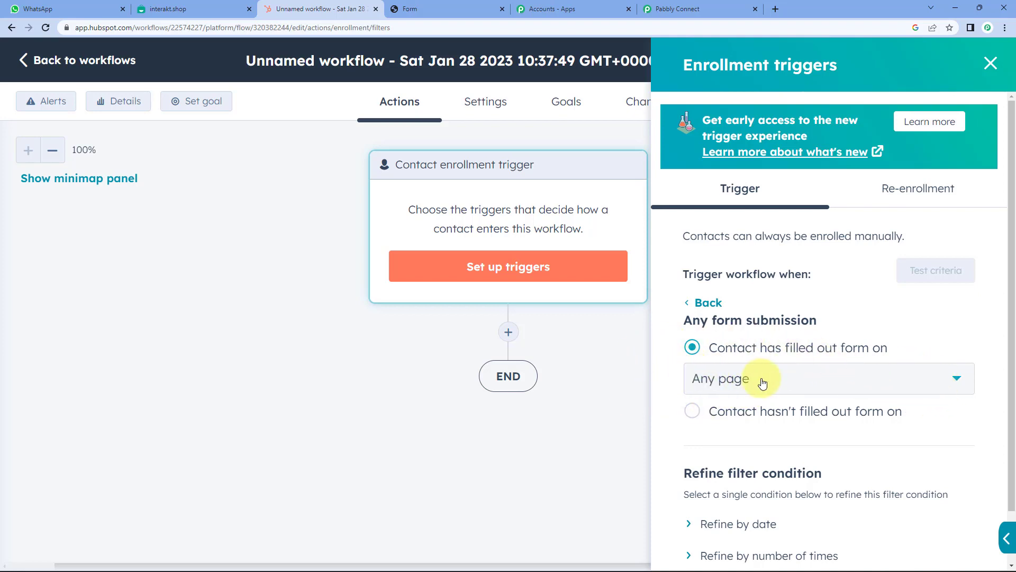
{"action": "scroll", "coordinate": [662, 347], "scroll_direction": "down", "scroll_amount": 2}
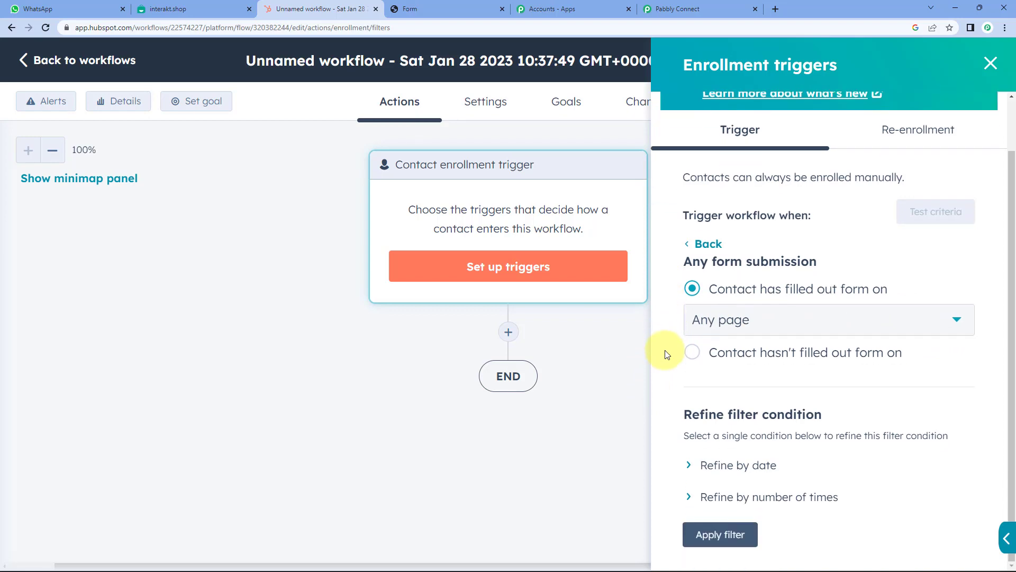
{"action": "left_click", "coordinate": [733, 541]}
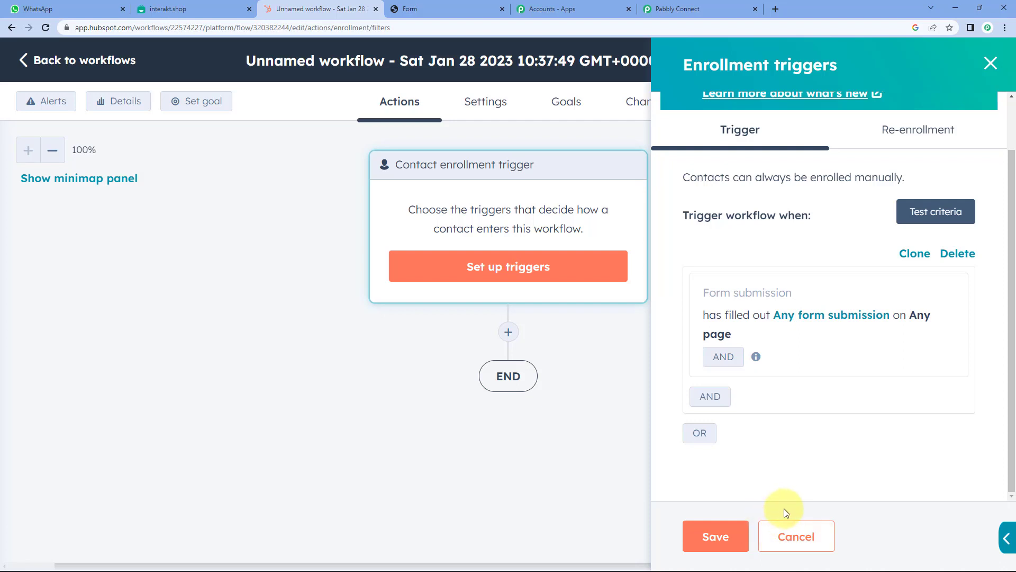
{"action": "left_click", "coordinate": [720, 539]}
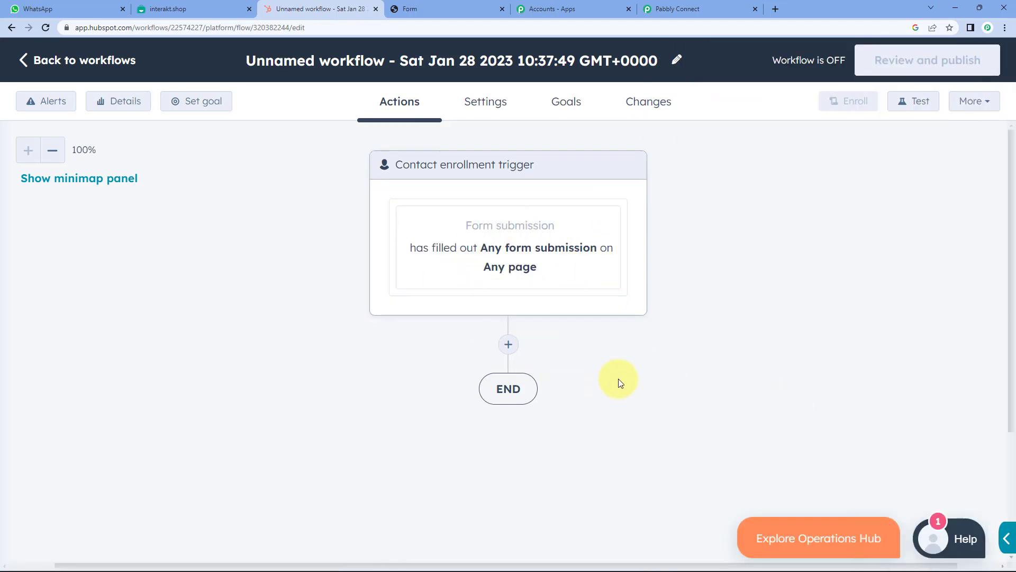
- Add a Send a webhook action after the trigger with the POST method
{"action": "left_click", "coordinate": [508, 345]}
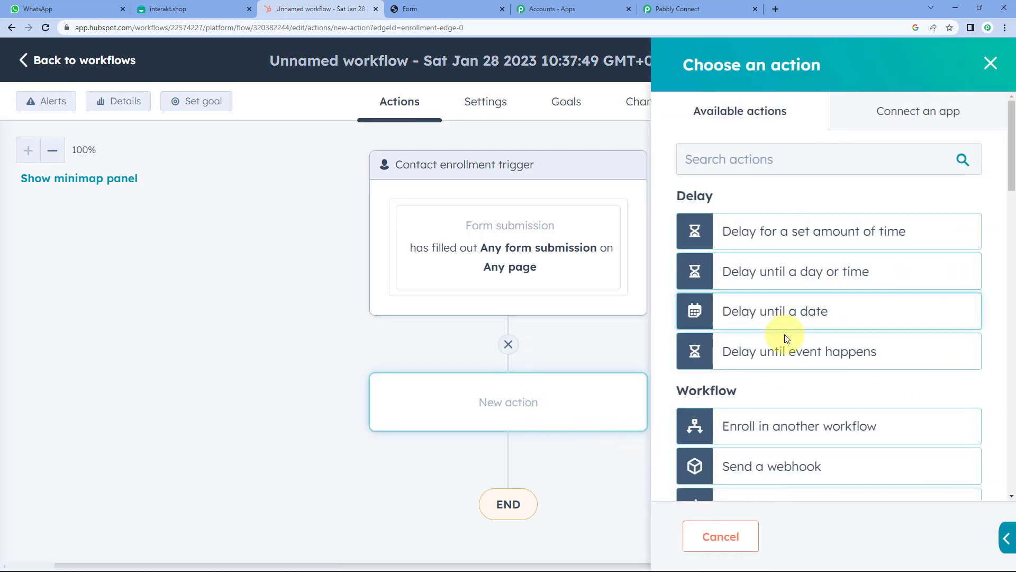
{"action": "scroll", "coordinate": [767, 476], "scroll_direction": "down", "scroll_amount": 3}
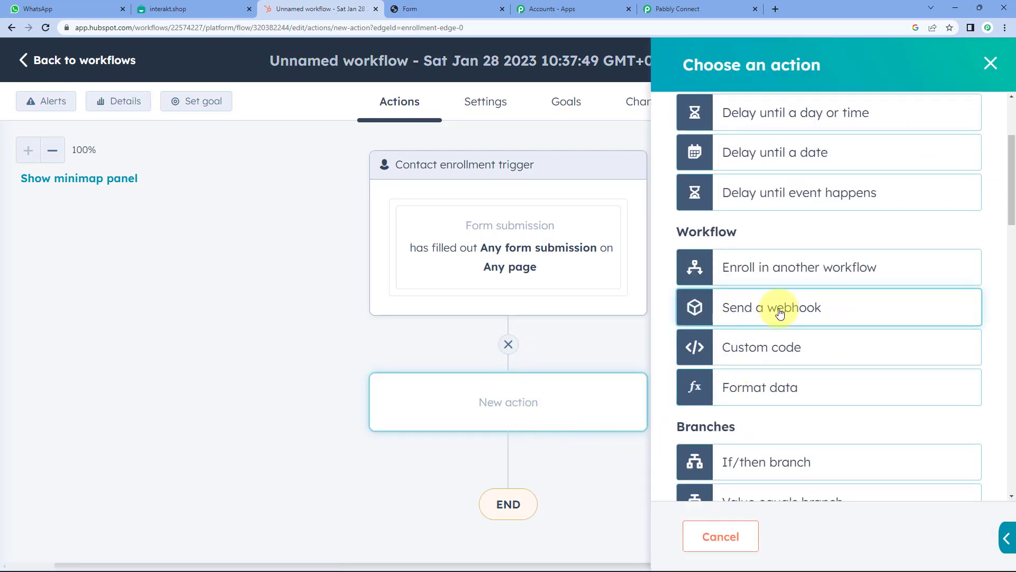
{"action": "left_click", "coordinate": [780, 313]}
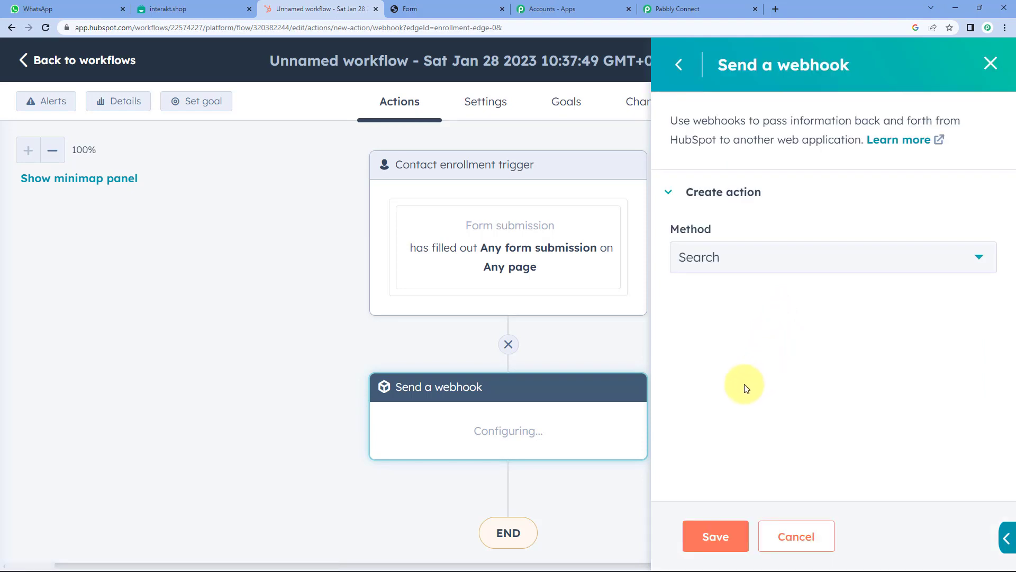
{"action": "left_click", "coordinate": [740, 257]}
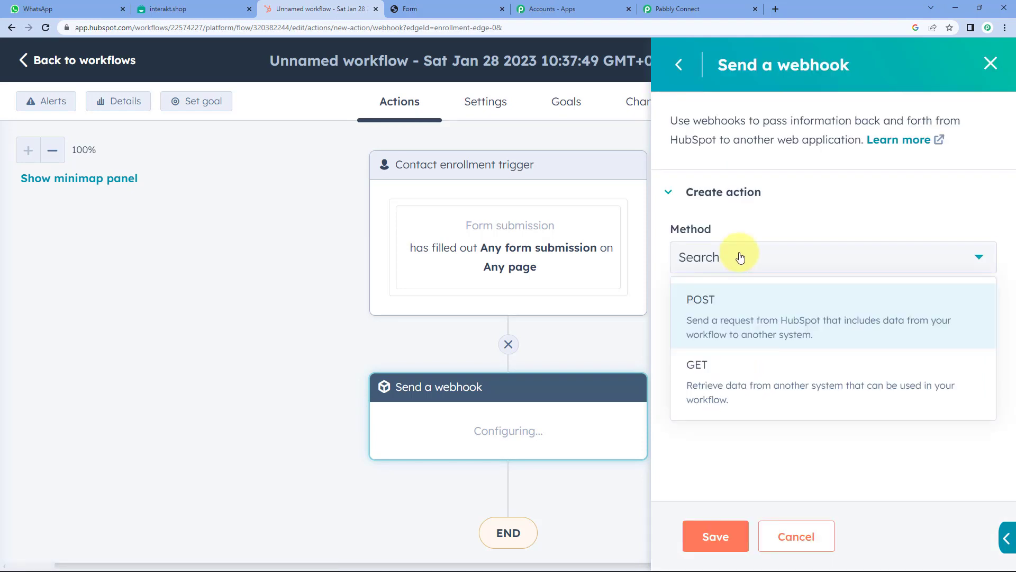
{"action": "left_click", "coordinate": [710, 331]}
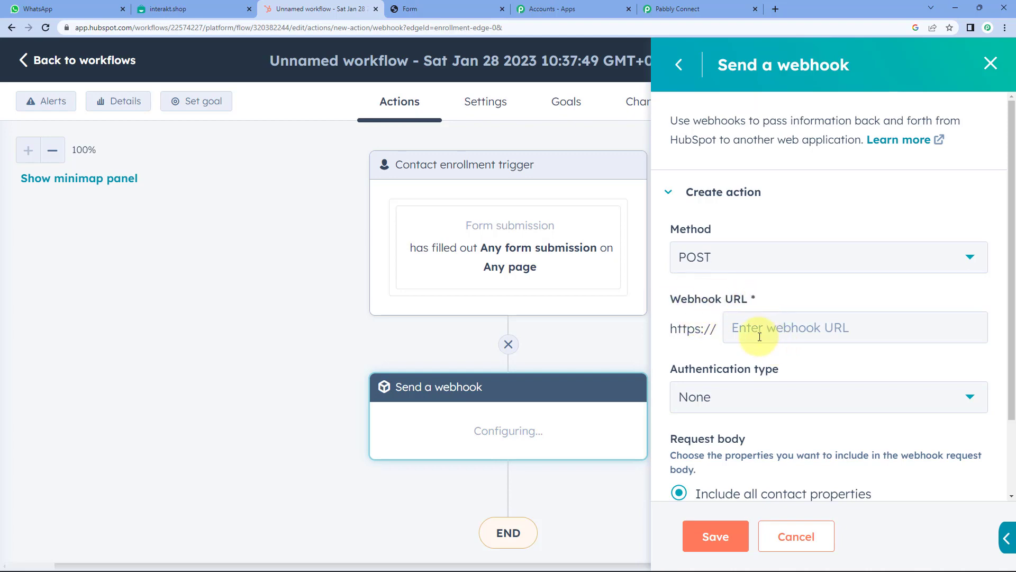
- Paste the copied Pabbly Connect webhook URL into the Webhook URL field
{"action": "left_click", "coordinate": [677, 9]}
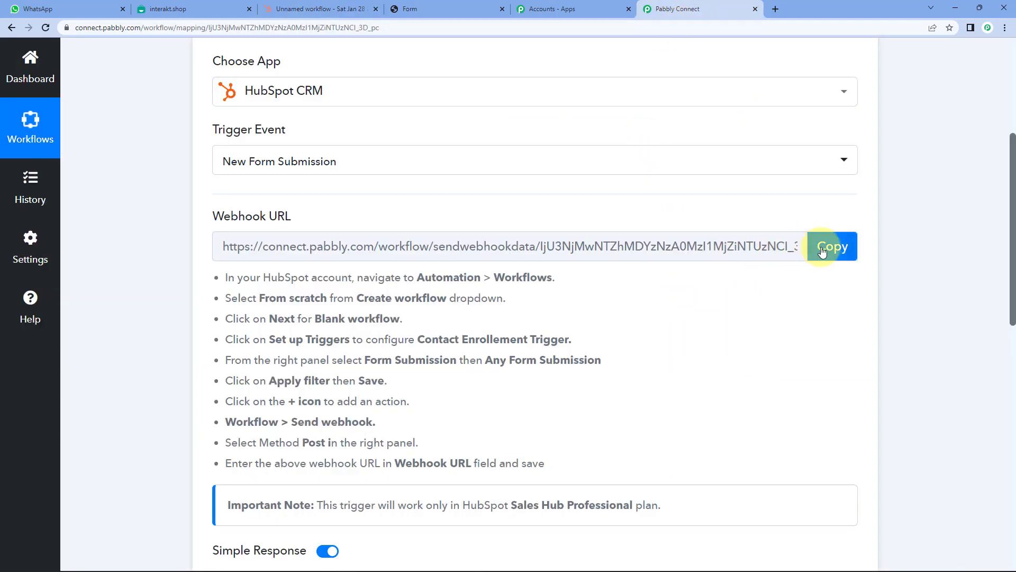
{"action": "left_click", "coordinate": [832, 246]}
{"action": "left_click", "coordinate": [323, 9]}
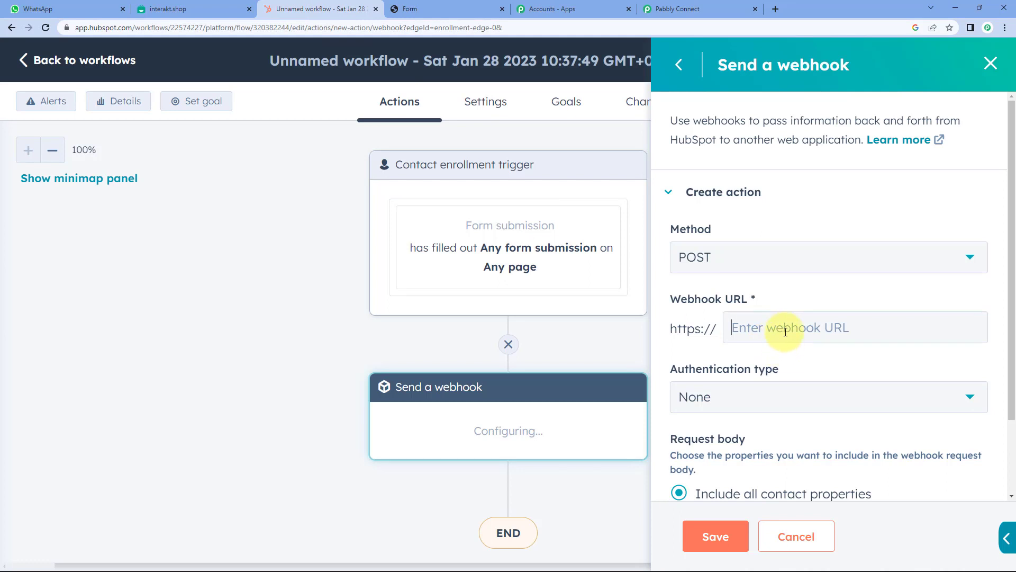
{"action": "left_click", "coordinate": [785, 331]}
{"action": "key", "text": "ctrl+v"}
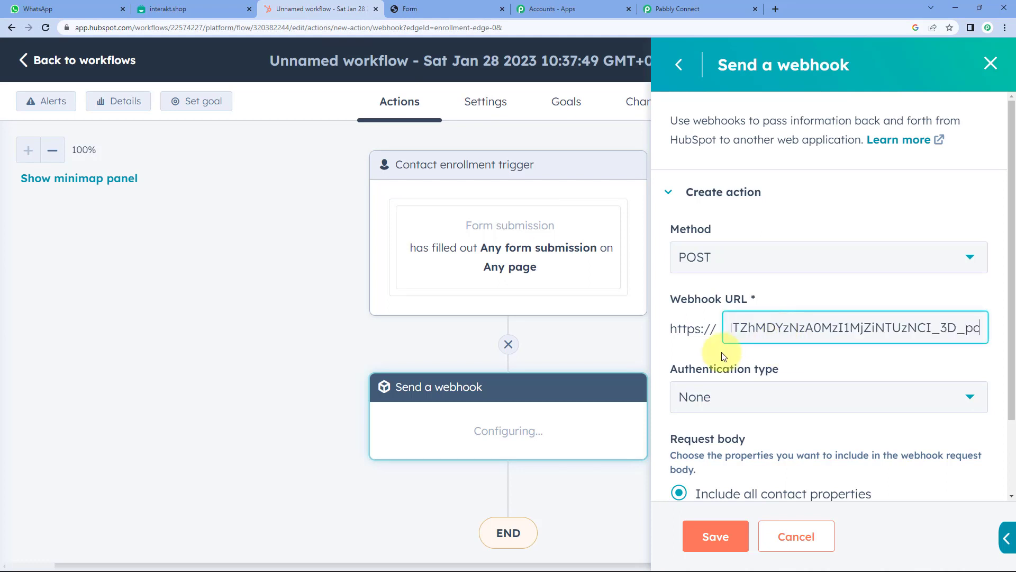
- Keep authentication set to None and save the webhook action
{"action": "scroll", "coordinate": [704, 351], "scroll_direction": "down", "scroll_amount": 2}
{"action": "left_click", "coordinate": [698, 315]}
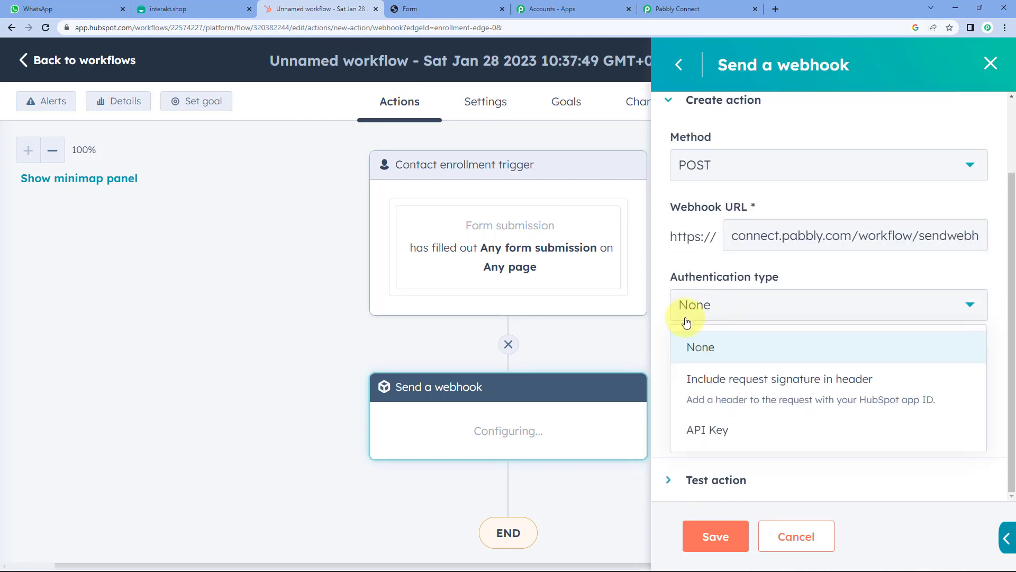
{"action": "left_click", "coordinate": [660, 310]}
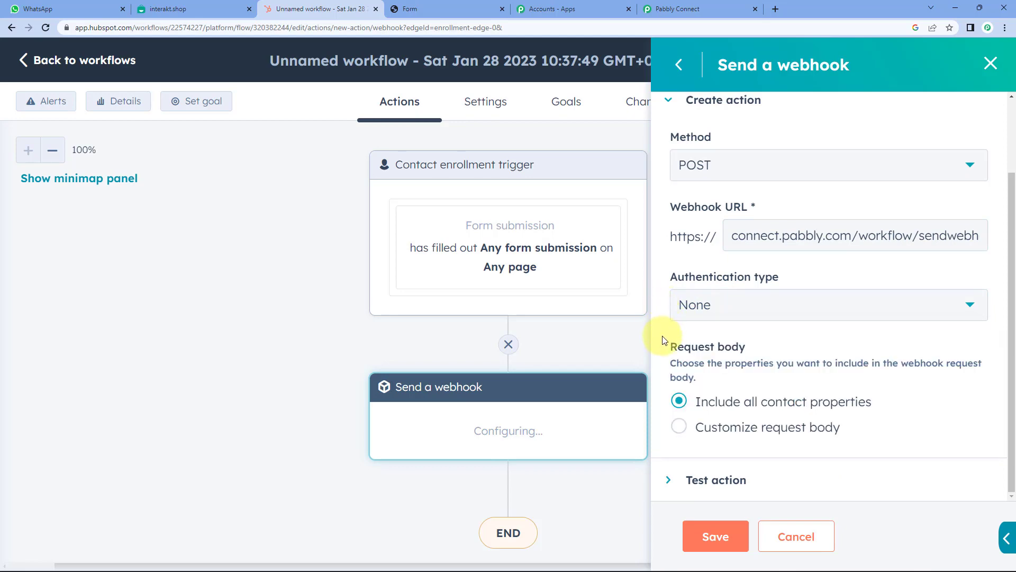
{"action": "left_click", "coordinate": [715, 536]}
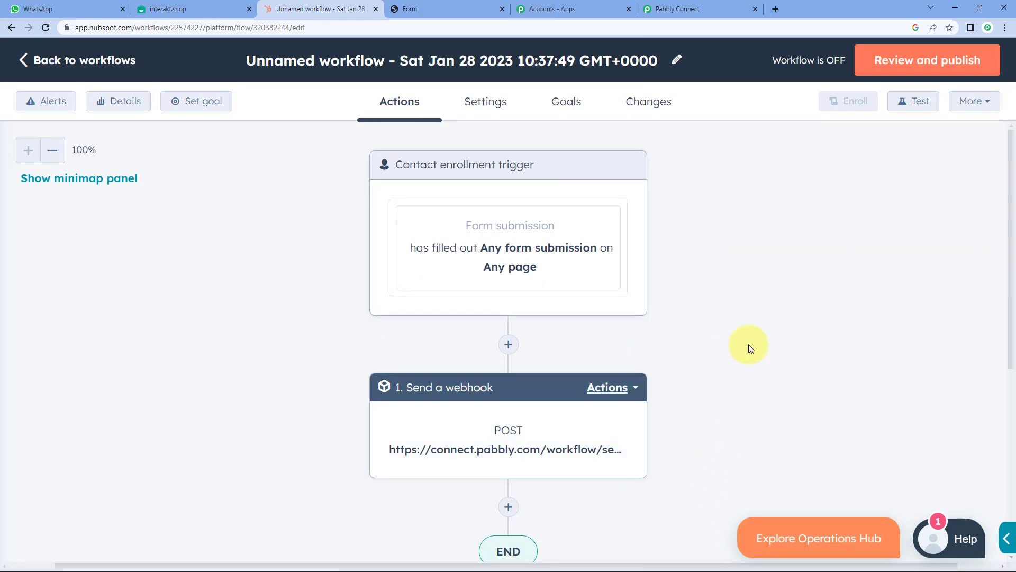
{"action": "scroll", "coordinate": [747, 357], "scroll_direction": "down", "scroll_amount": 3}
{"action": "scroll", "coordinate": [747, 358], "scroll_direction": "up", "scroll_amount": 3}
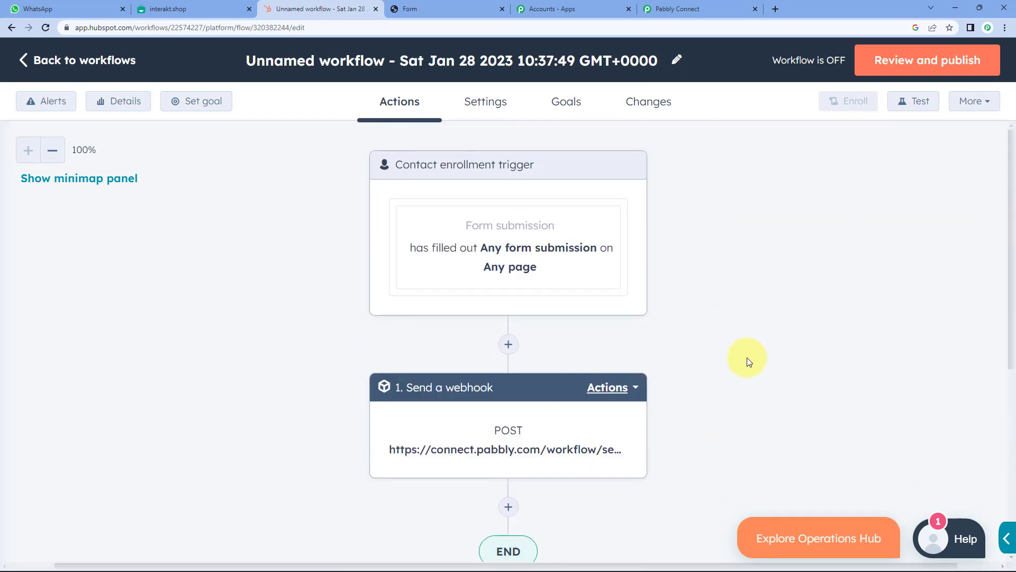
- Turn on the workflow, enrolling only contacts who meet the trigger criteria after activation
{"action": "left_click", "coordinate": [949, 70]}
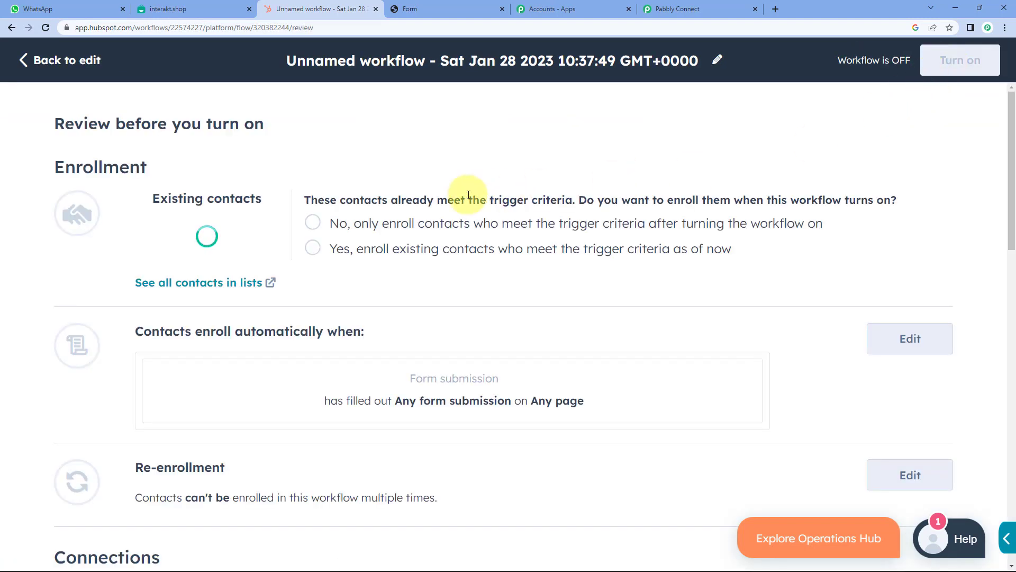
{"action": "left_click", "coordinate": [314, 224]}
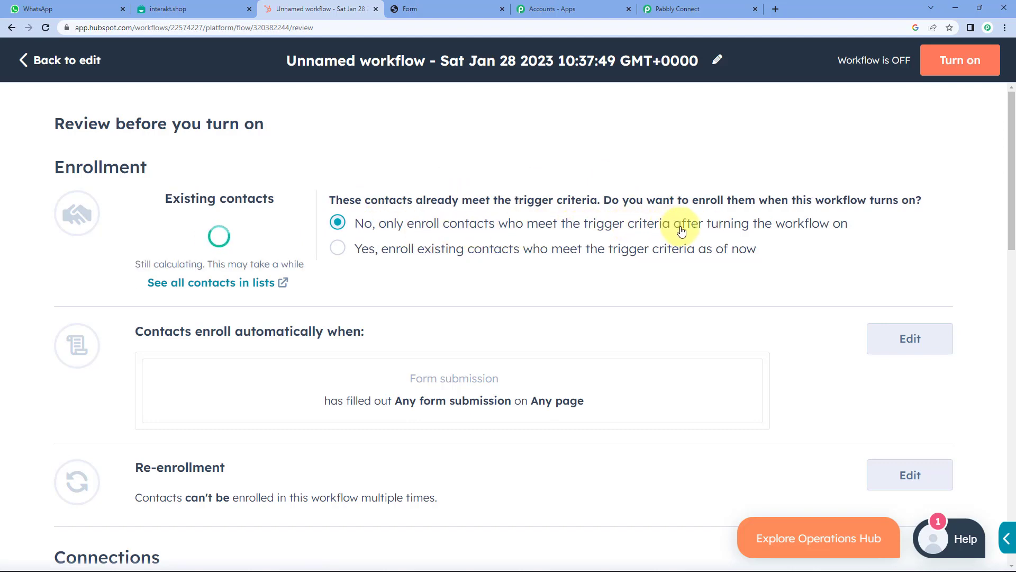
{"action": "triple_click", "coordinate": [347, 200]}
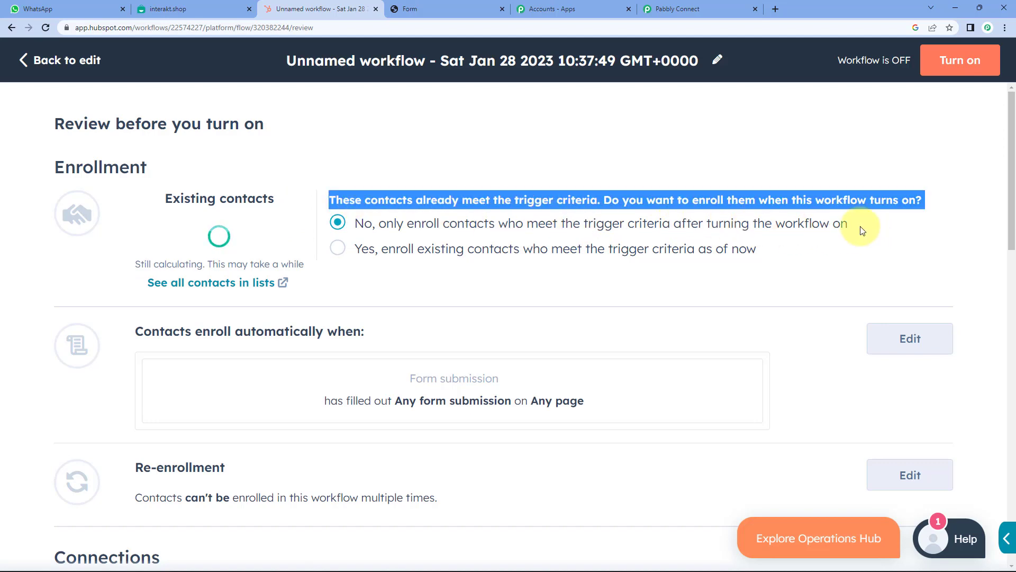
{"action": "left_click", "coordinate": [345, 212]}
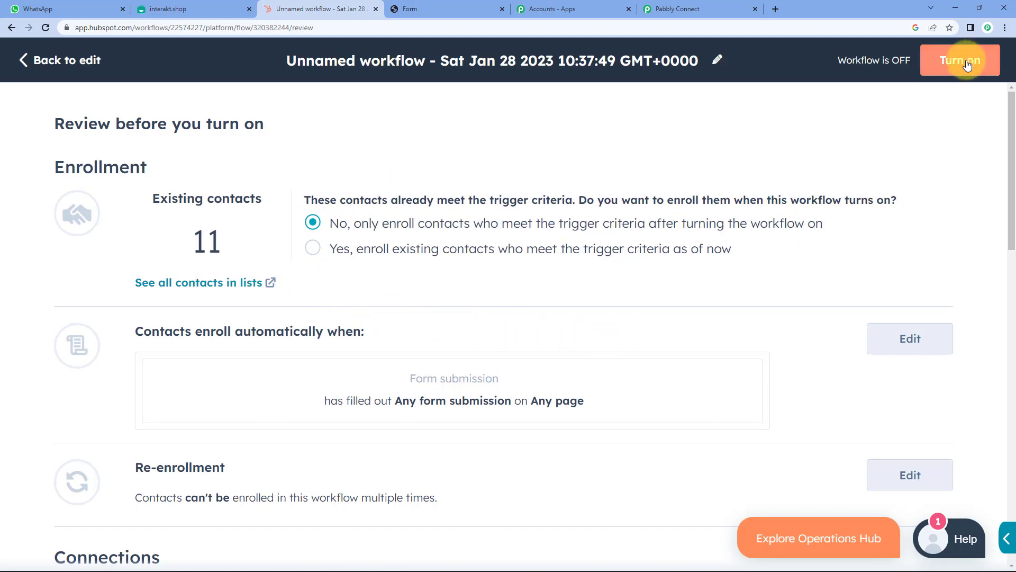
{"action": "scroll", "coordinate": [583, 331], "scroll_direction": "down", "scroll_amount": 10}
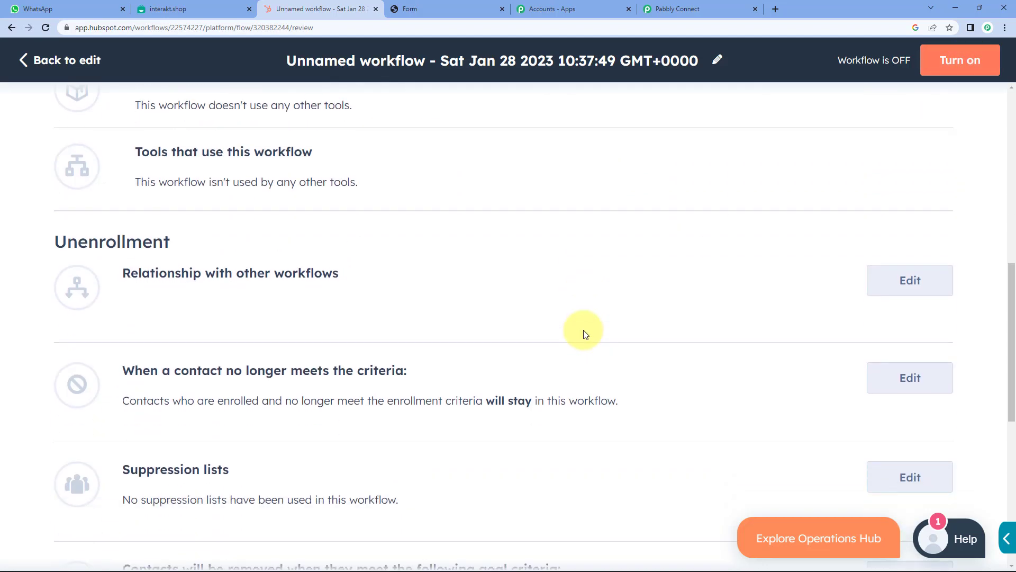
{"action": "scroll", "coordinate": [584, 331], "scroll_direction": "up", "scroll_amount": 8}
{"action": "scroll", "coordinate": [584, 333], "scroll_direction": "up", "scroll_amount": 3}
{"action": "left_click", "coordinate": [955, 59]}
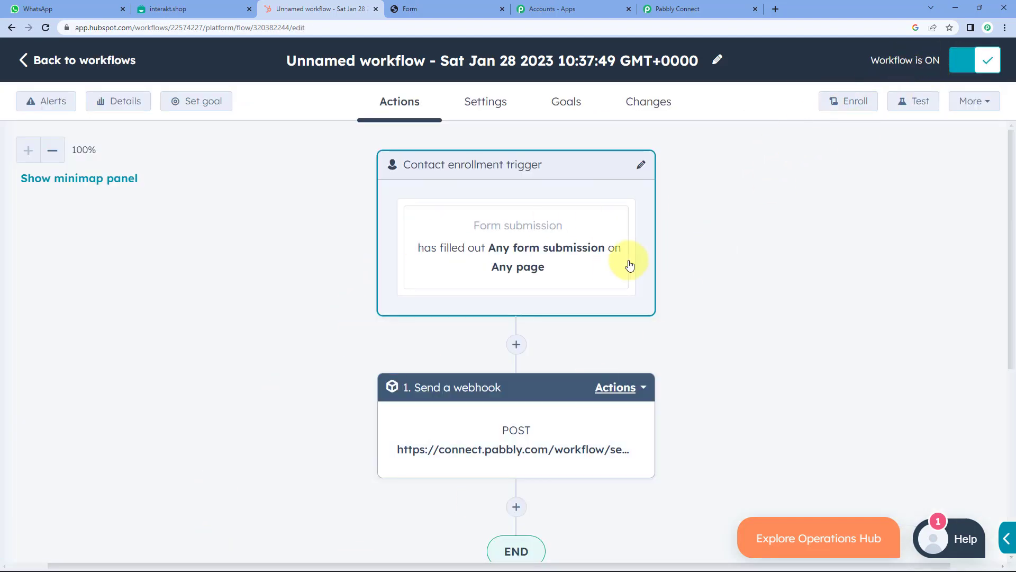
- Return to the Pabbly Connect workflow and scroll to Waiting For Webhook Response
{"action": "left_click", "coordinate": [678, 9]}
{"action": "scroll", "coordinate": [233, 285], "scroll_direction": "down", "scroll_amount": 3}
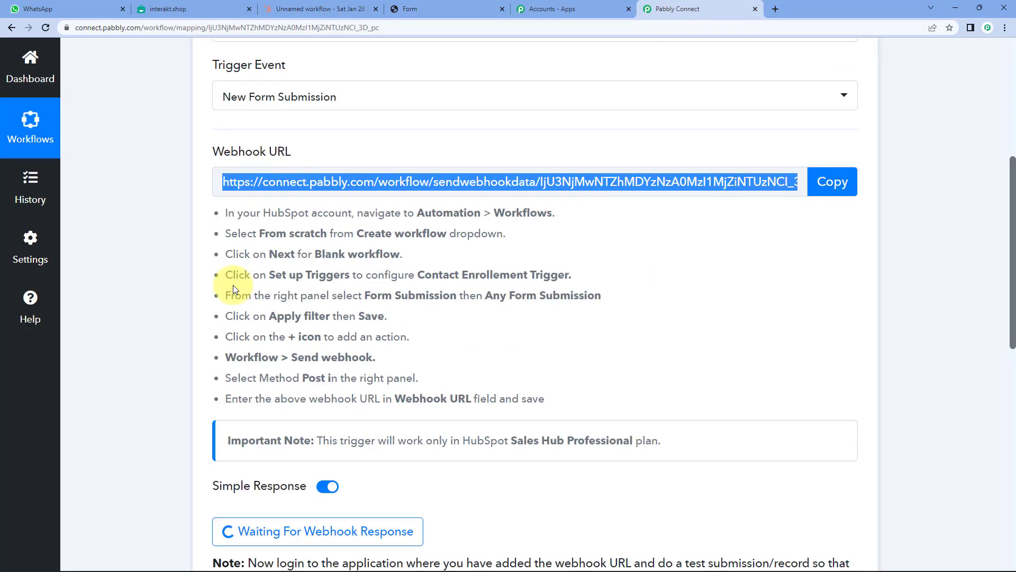
{"action": "scroll", "coordinate": [270, 376], "scroll_direction": "down", "scroll_amount": 2}
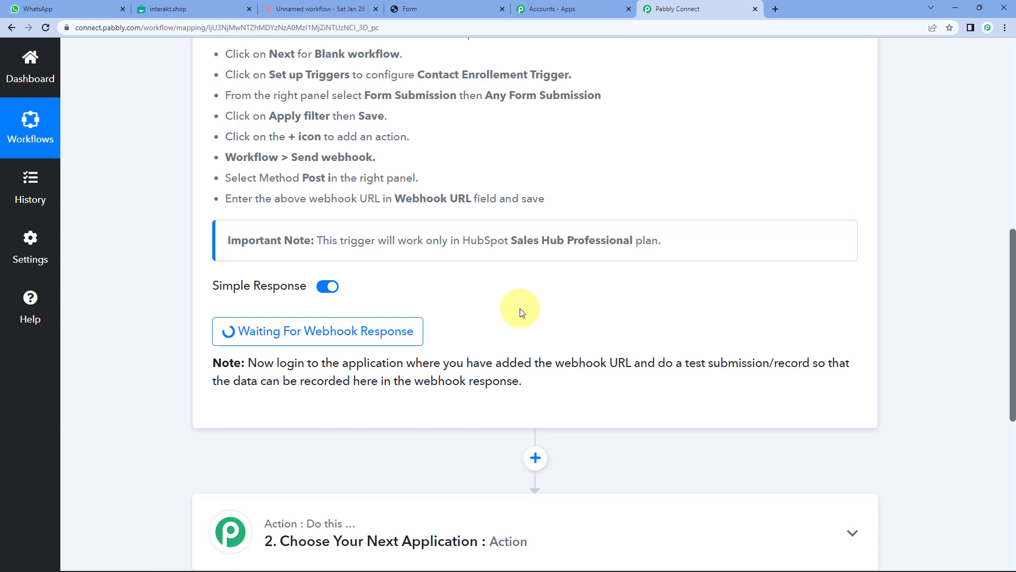
{"action": "scroll", "coordinate": [476, 299], "scroll_direction": "down", "scroll_amount": 3}
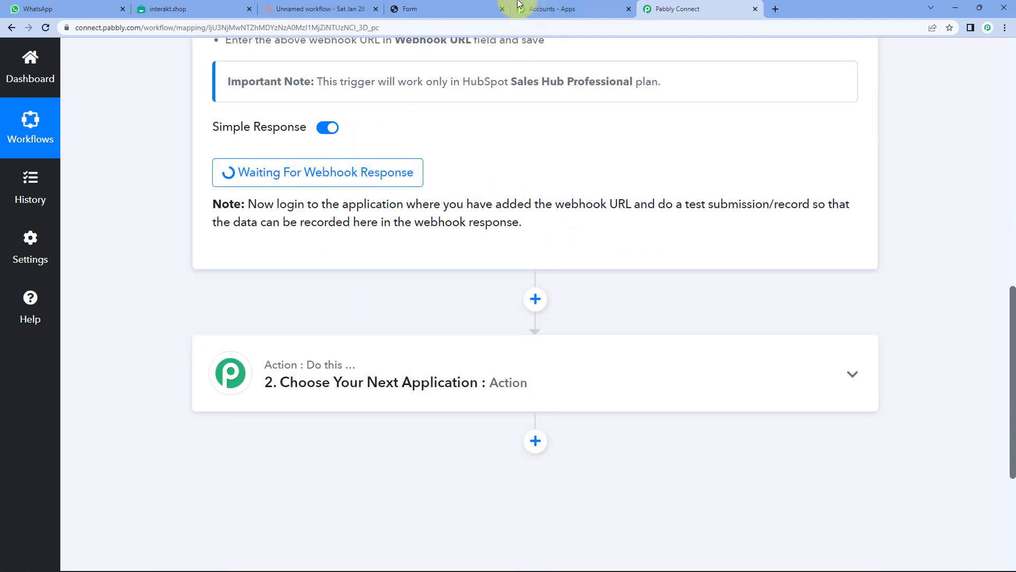
{"action": "left_click", "coordinate": [437, 8]}
- Enter the test contact's email, first name and last name on the HubSpot form
{"action": "left_click", "coordinate": [340, 126]}
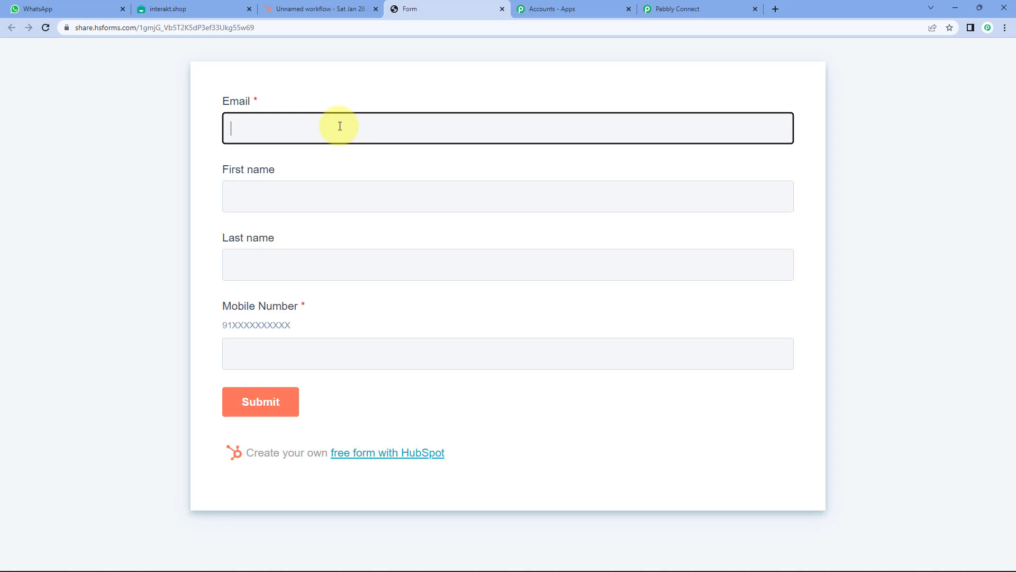
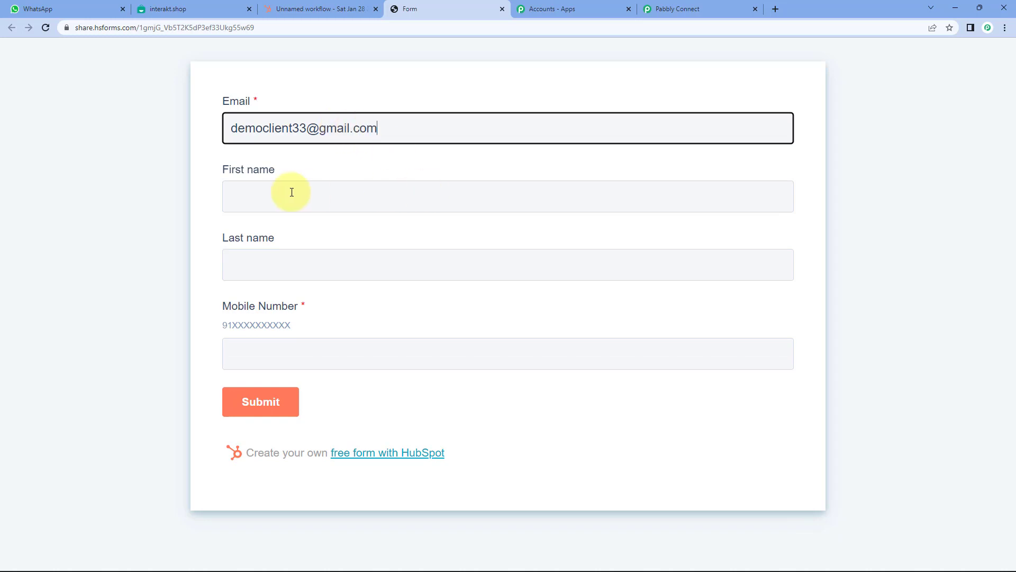
{"action": "left_click", "coordinate": [287, 192]}
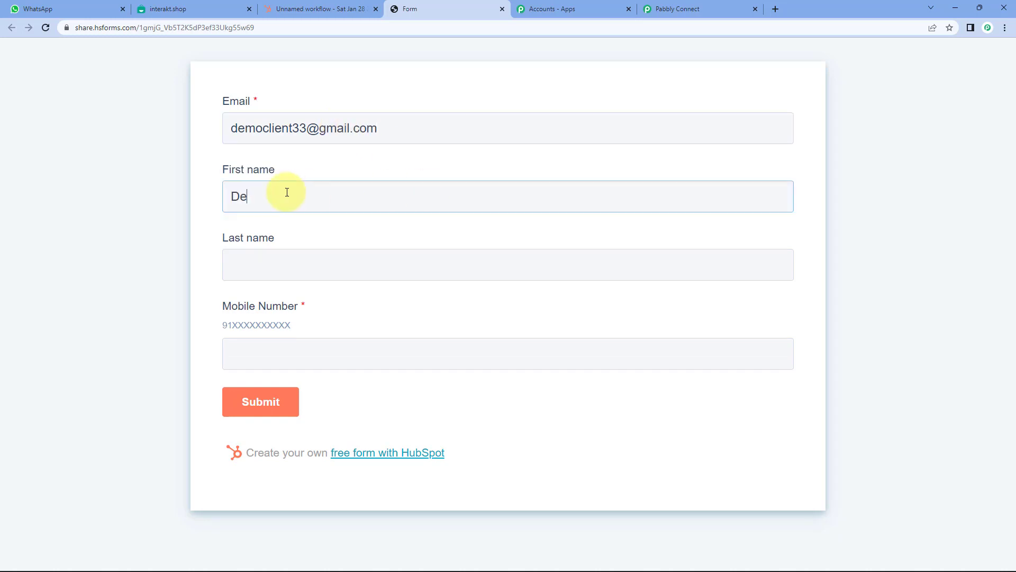
{"action": "left_click", "coordinate": [299, 271]}
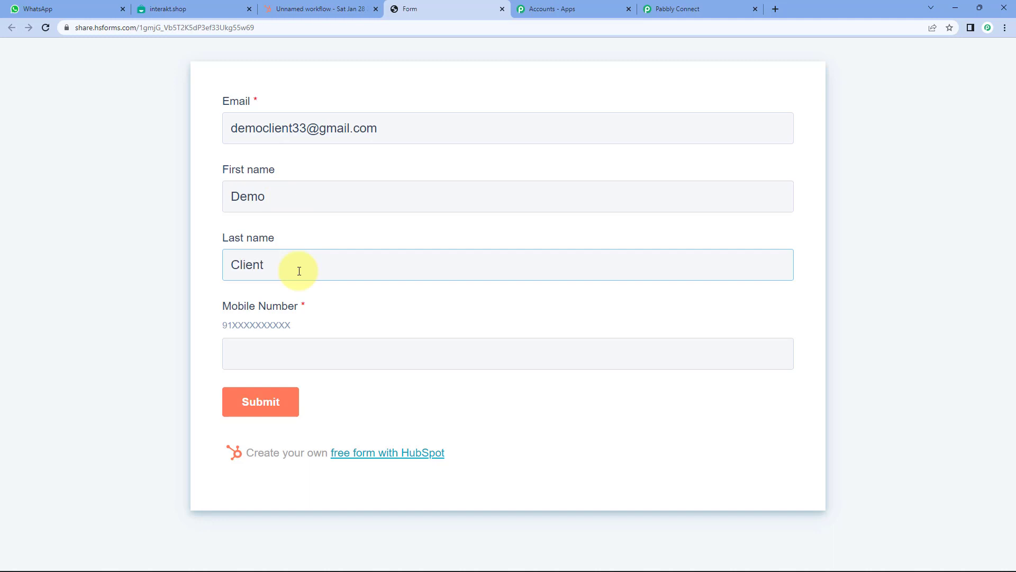
{"action": "left_click", "coordinate": [290, 344]}
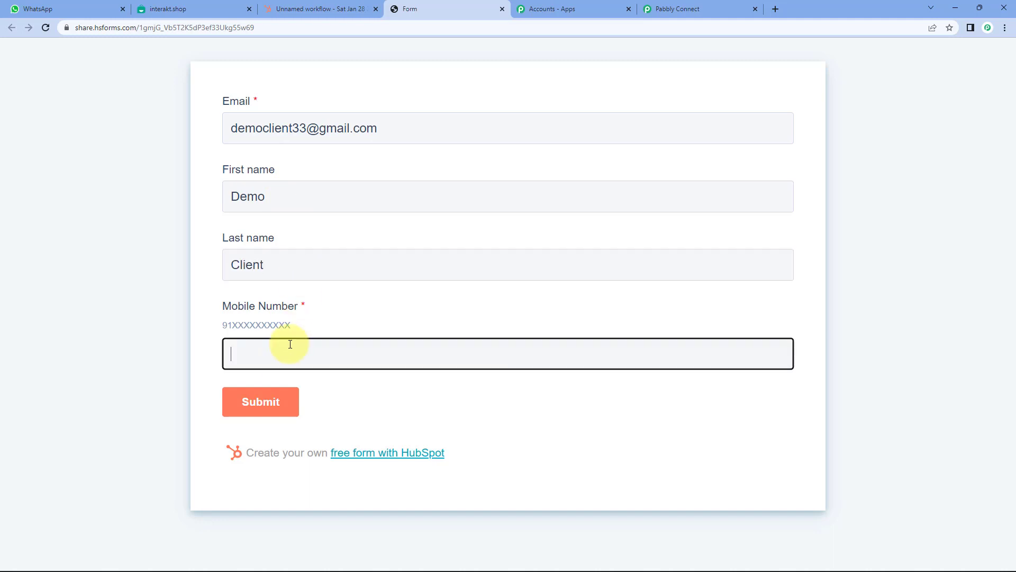
- Enter the contact's mobile number and submit the form to reach the thank-you page
{"action": "left_click_drag", "start_coordinate": [223, 327], "coordinate": [274, 327]}
{"action": "left_click", "coordinate": [233, 325]}
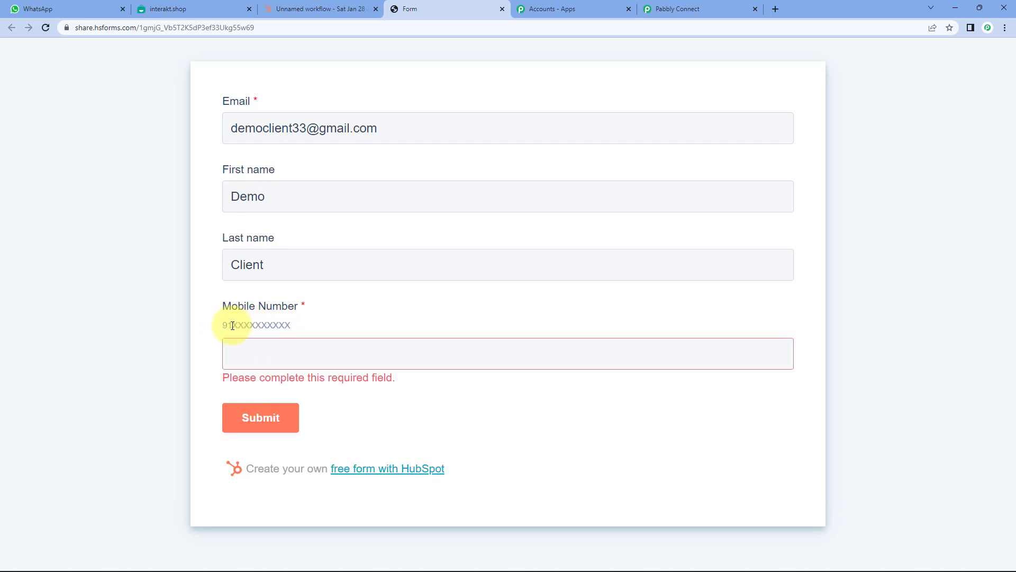
{"action": "left_click", "coordinate": [245, 350]}
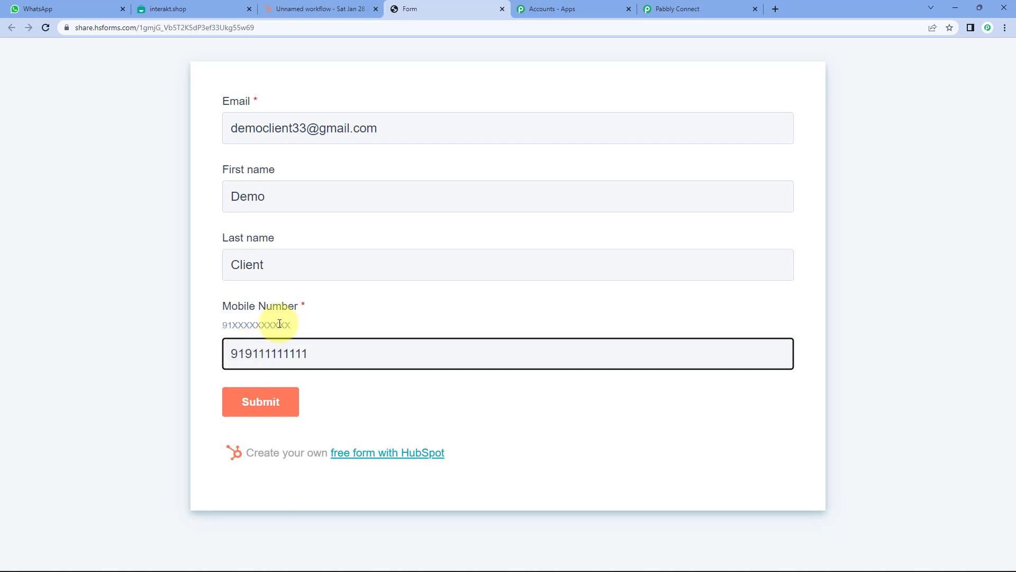
{"action": "left_click", "coordinate": [363, 393]}
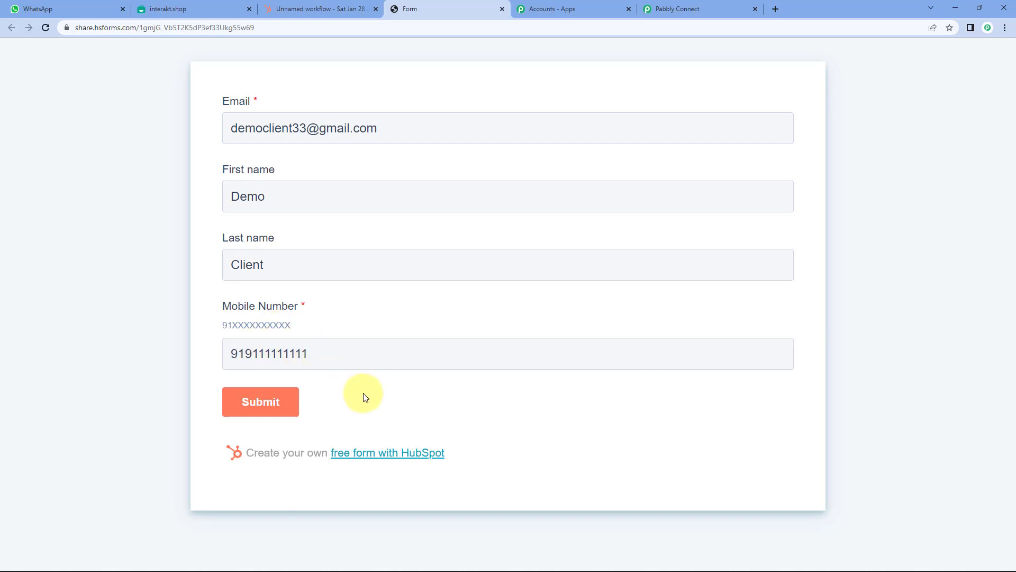
{"action": "left_click", "coordinate": [269, 403]}
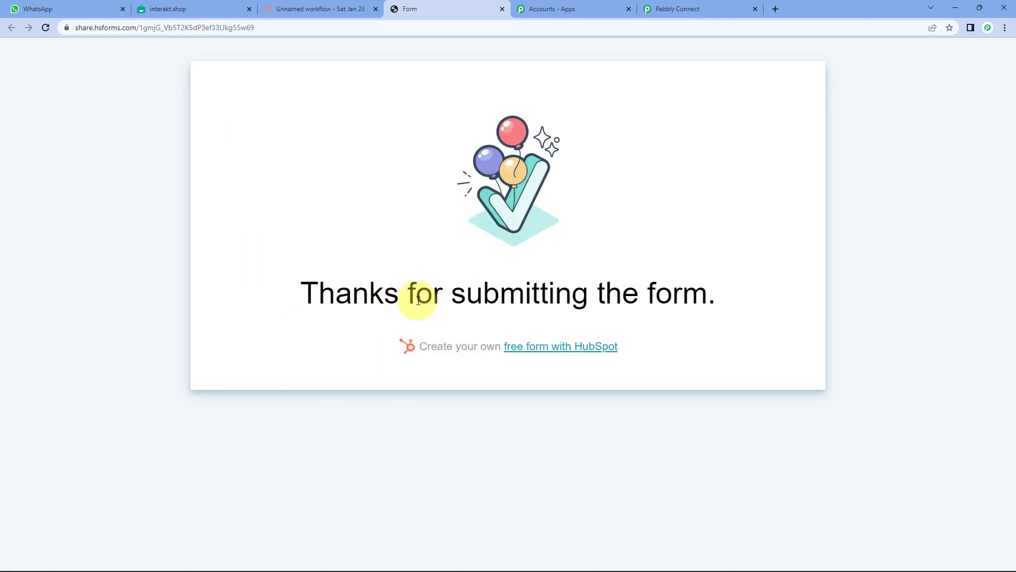
{"action": "left_click_drag", "start_coordinate": [350, 301], "coordinate": [683, 297]}
{"action": "left_click", "coordinate": [732, 300]}
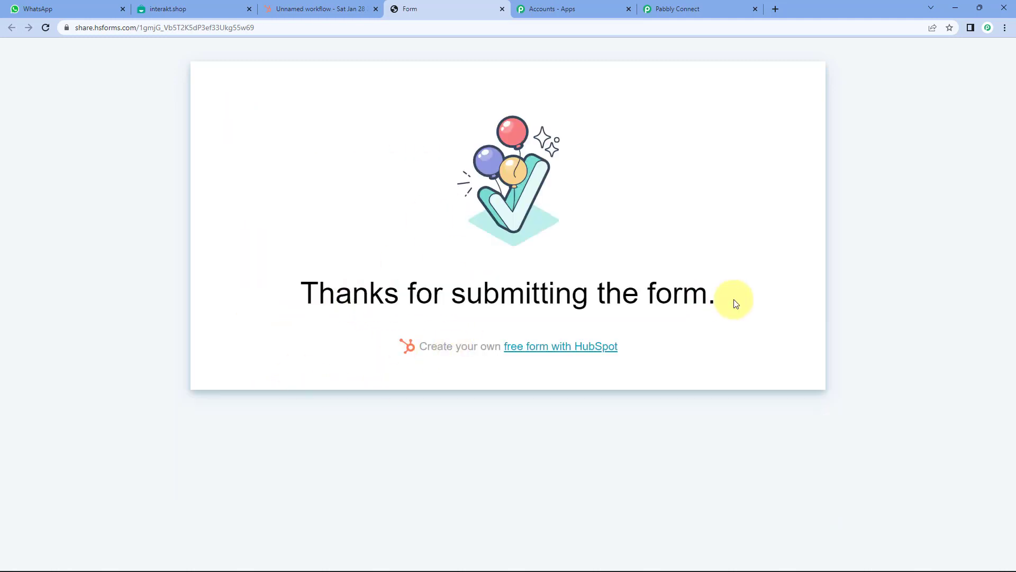
{"action": "left_click", "coordinate": [693, 5]}
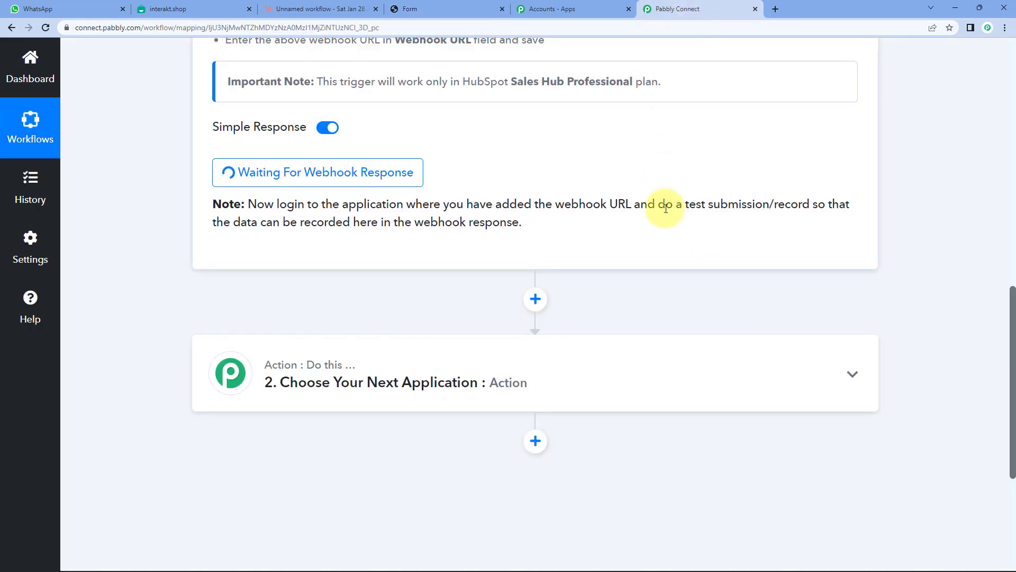
{"action": "scroll", "coordinate": [658, 204], "scroll_direction": "up", "scroll_amount": 2}
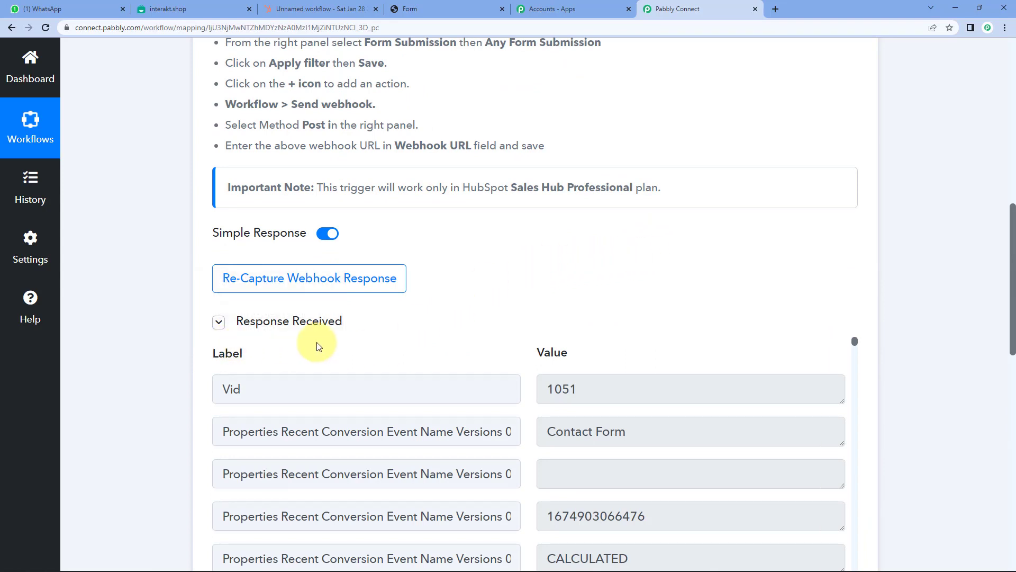
{"action": "scroll", "coordinate": [170, 311], "scroll_direction": "down", "scroll_amount": 3}
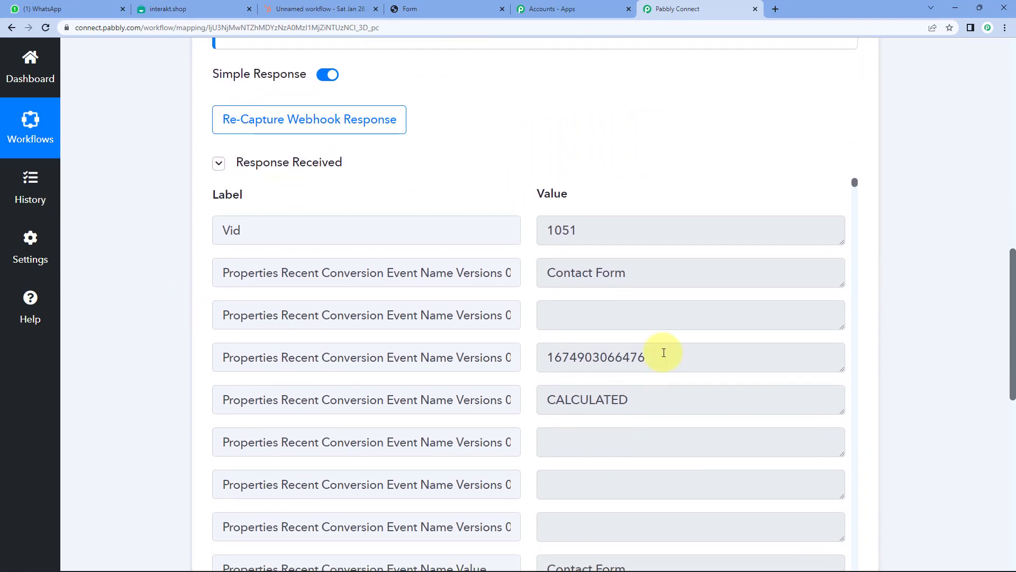
{"action": "scroll", "coordinate": [609, 297], "scroll_direction": "down", "scroll_amount": 10}
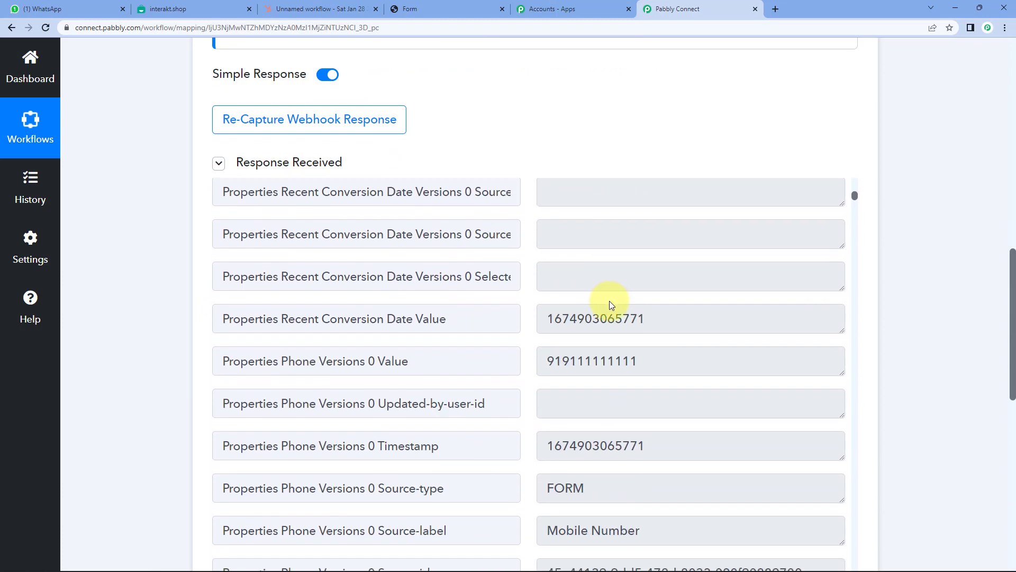
{"action": "scroll", "coordinate": [609, 301], "scroll_direction": "down", "scroll_amount": 3}
{"action": "scroll", "coordinate": [608, 295], "scroll_direction": "up", "scroll_amount": 2}
{"action": "left_click", "coordinate": [741, 313]}
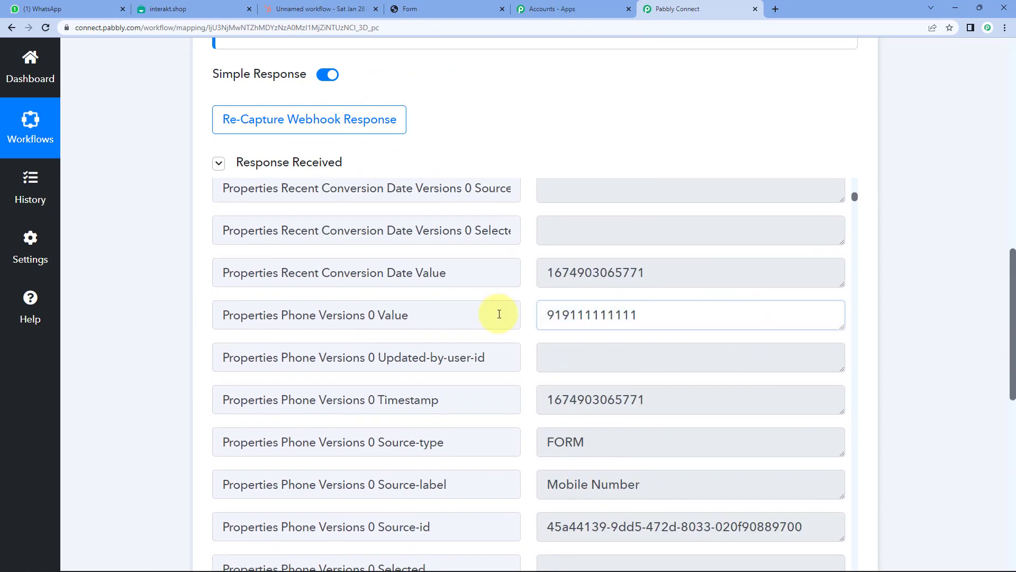
{"action": "key", "text": "ctrl+a"}
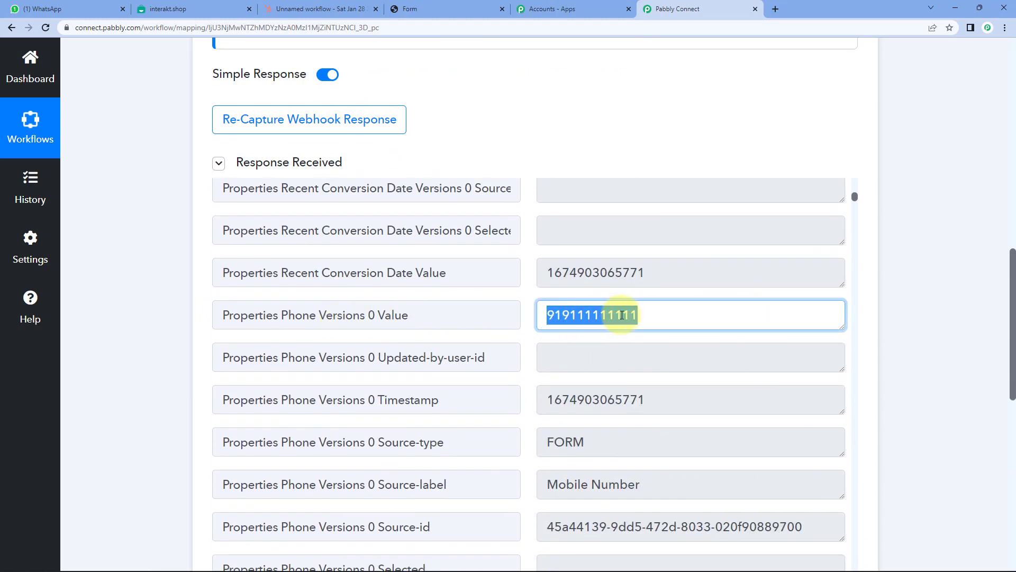
{"action": "scroll", "coordinate": [603, 312], "scroll_direction": "down", "scroll_amount": 12}
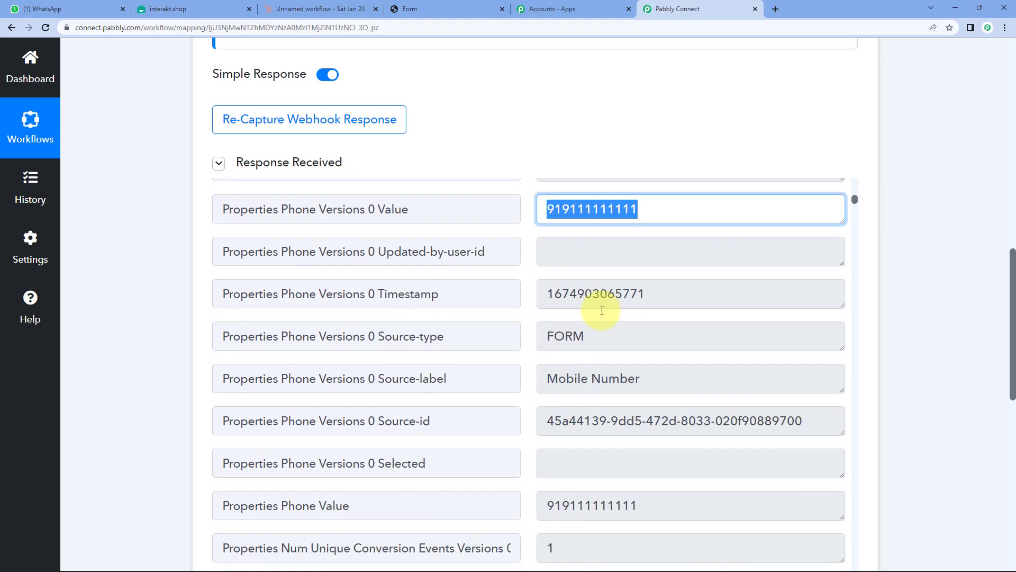
{"action": "scroll", "coordinate": [608, 321], "scroll_direction": "down", "scroll_amount": 15}
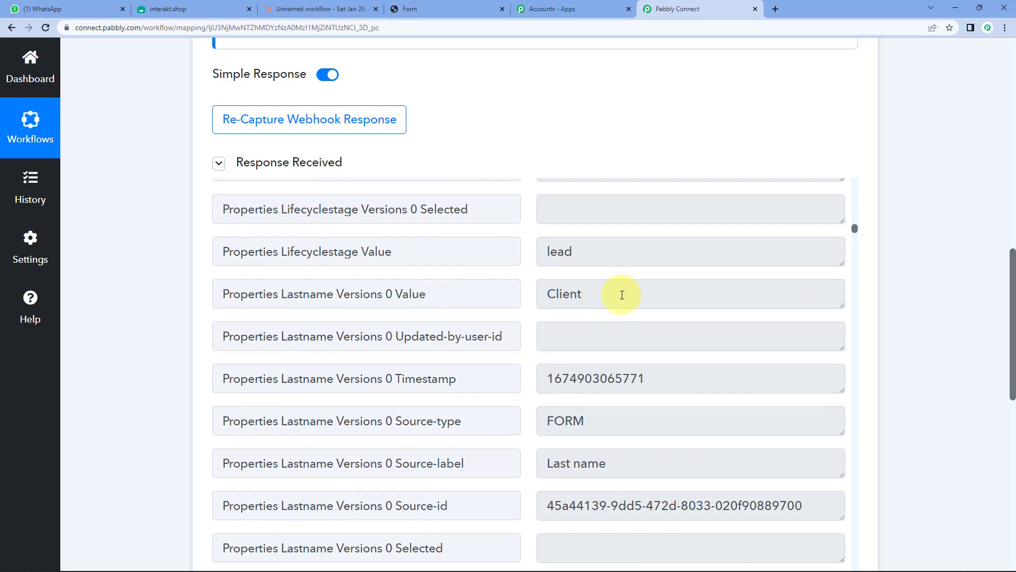
{"action": "left_click", "coordinate": [622, 294]}
{"action": "left_click_drag", "start_coordinate": [548, 293], "coordinate": [613, 365]}
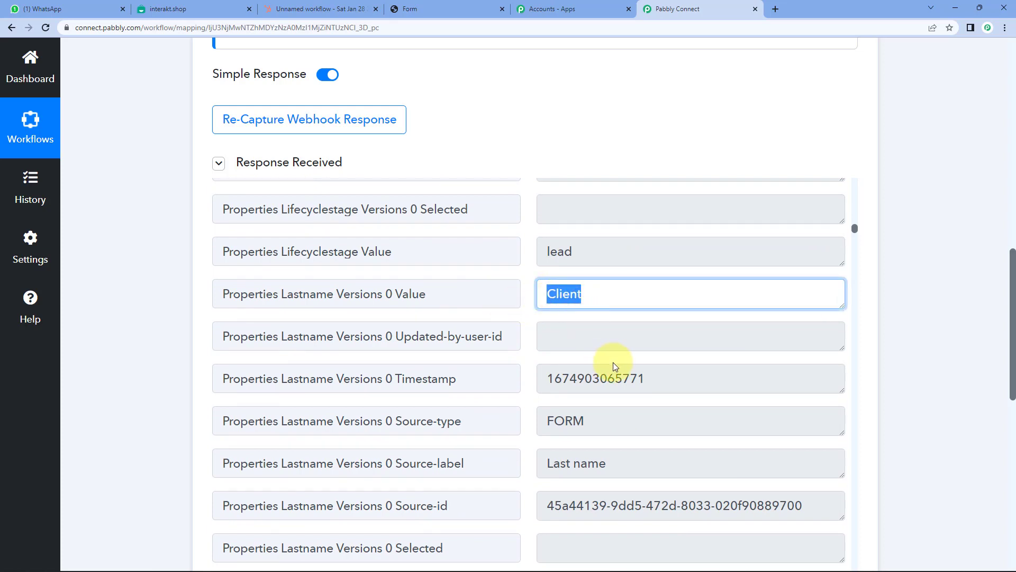
{"action": "scroll", "coordinate": [598, 364], "scroll_direction": "down", "scroll_amount": 6}
{"action": "scroll", "coordinate": [600, 368], "scroll_direction": "down", "scroll_amount": 12}
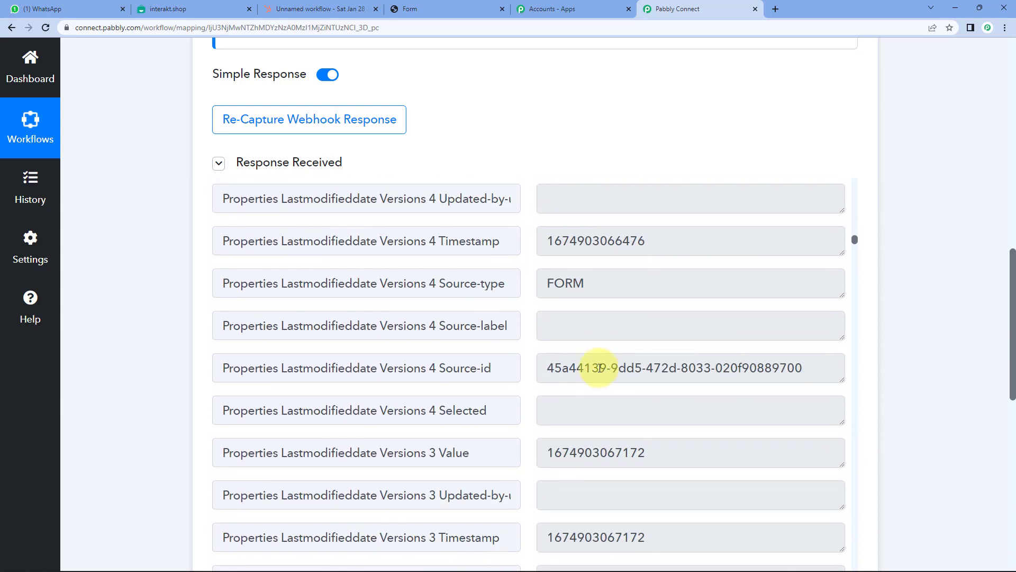
{"action": "scroll", "coordinate": [599, 368], "scroll_direction": "down", "scroll_amount": 12}
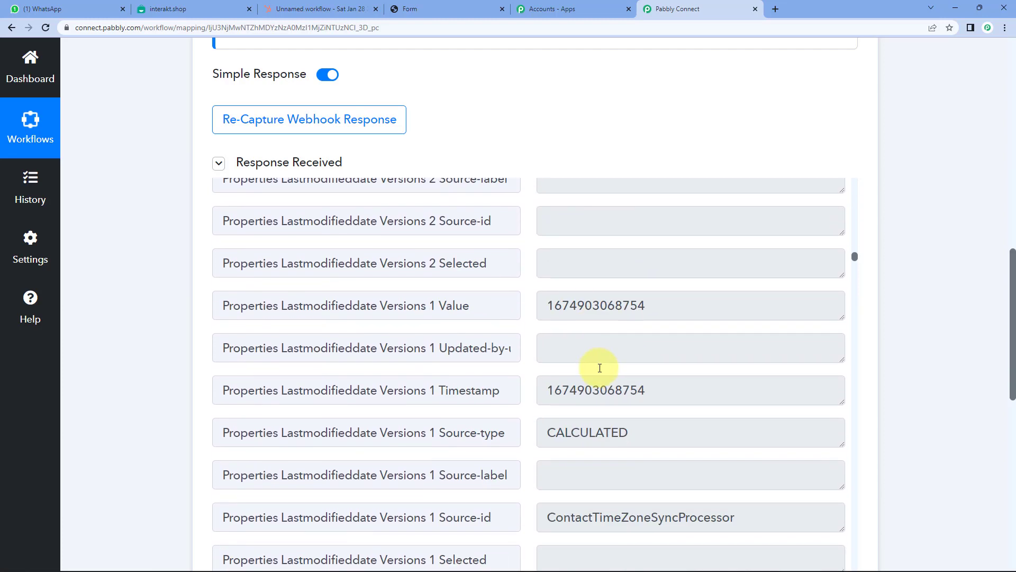
{"action": "scroll", "coordinate": [600, 368], "scroll_direction": "down", "scroll_amount": 8}
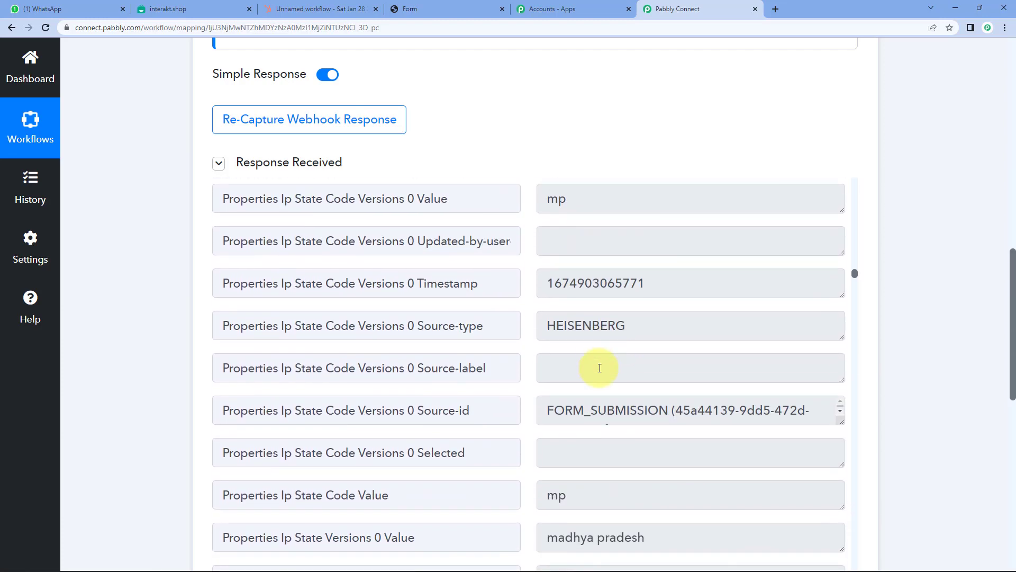
{"action": "scroll", "coordinate": [599, 369], "scroll_direction": "down", "scroll_amount": 12}
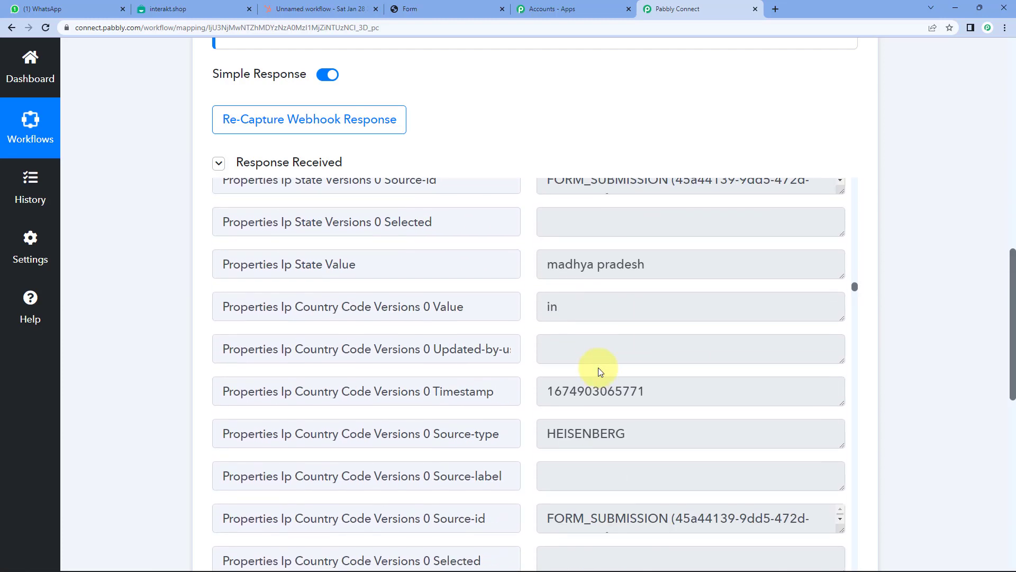
{"action": "scroll", "coordinate": [600, 369], "scroll_direction": "down", "scroll_amount": 12}
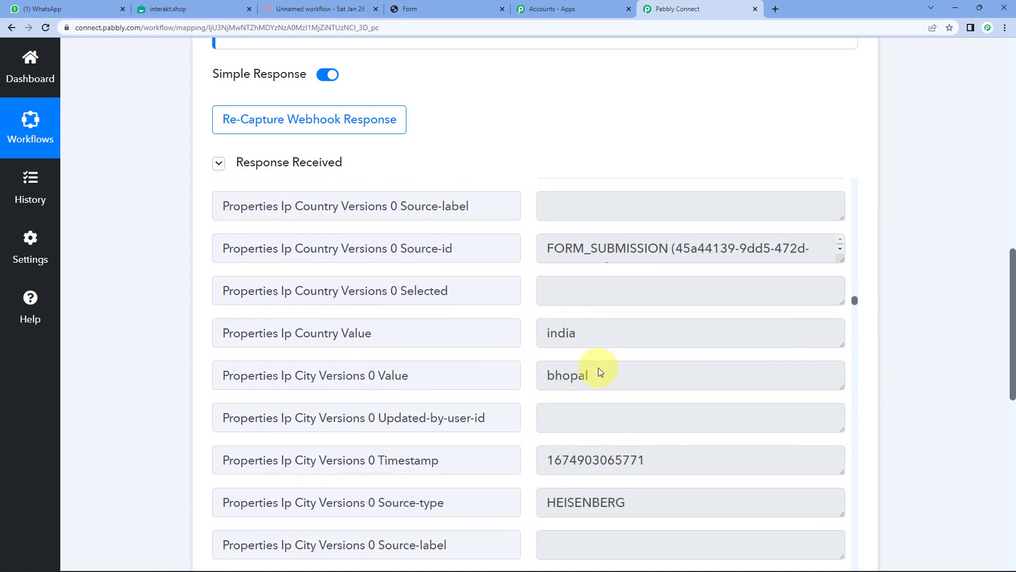
{"action": "scroll", "coordinate": [600, 369], "scroll_direction": "down", "scroll_amount": 12}
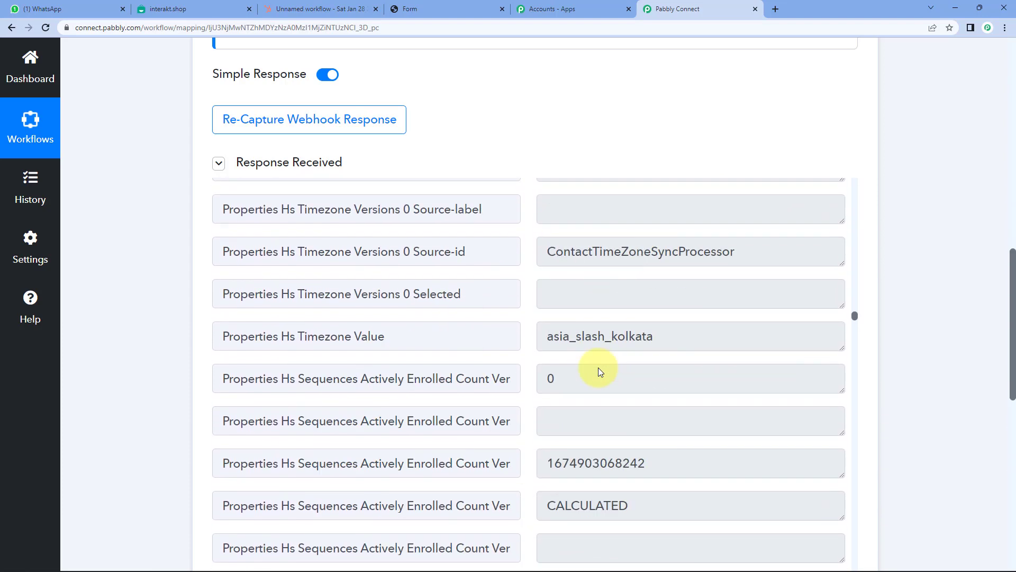
{"action": "scroll", "coordinate": [599, 369], "scroll_direction": "up", "scroll_amount": 2}
{"action": "left_click", "coordinate": [595, 344]}
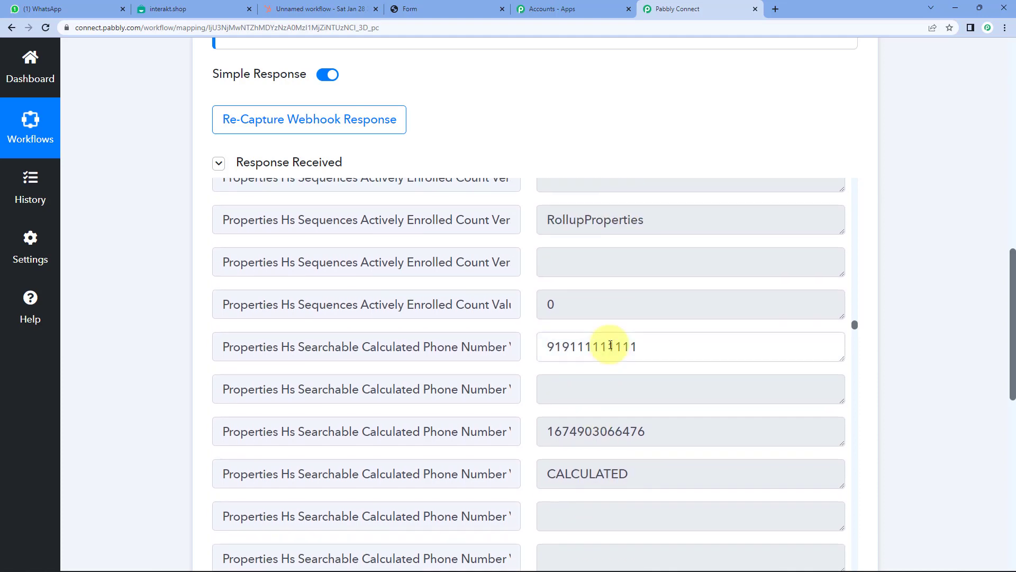
{"action": "double_click", "coordinate": [594, 344]}
{"action": "scroll", "coordinate": [607, 410], "scroll_direction": "down", "scroll_amount": 5}
{"action": "scroll", "coordinate": [611, 414], "scroll_direction": "down", "scroll_amount": 10}
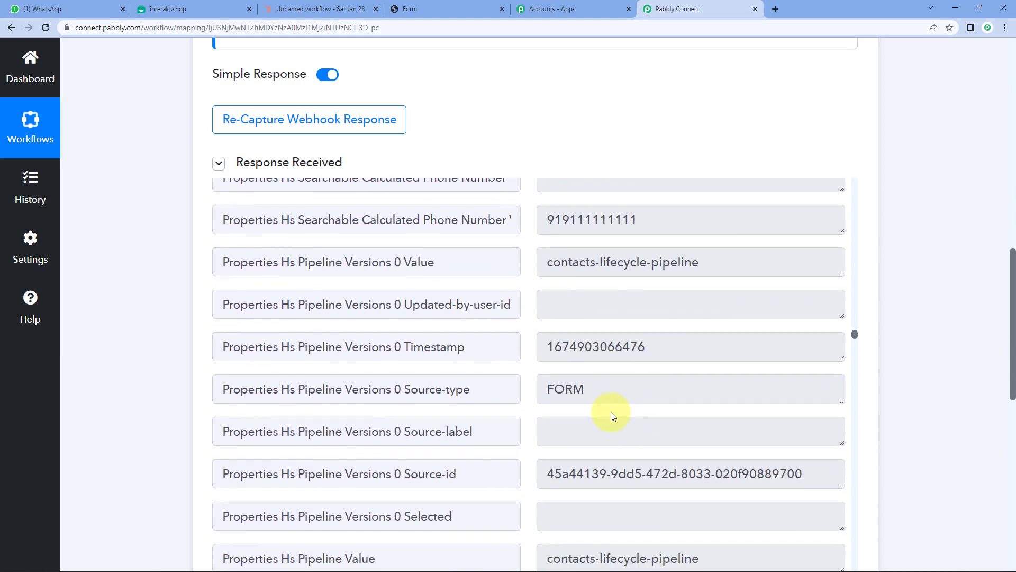
{"action": "scroll", "coordinate": [610, 412], "scroll_direction": "down", "scroll_amount": 12}
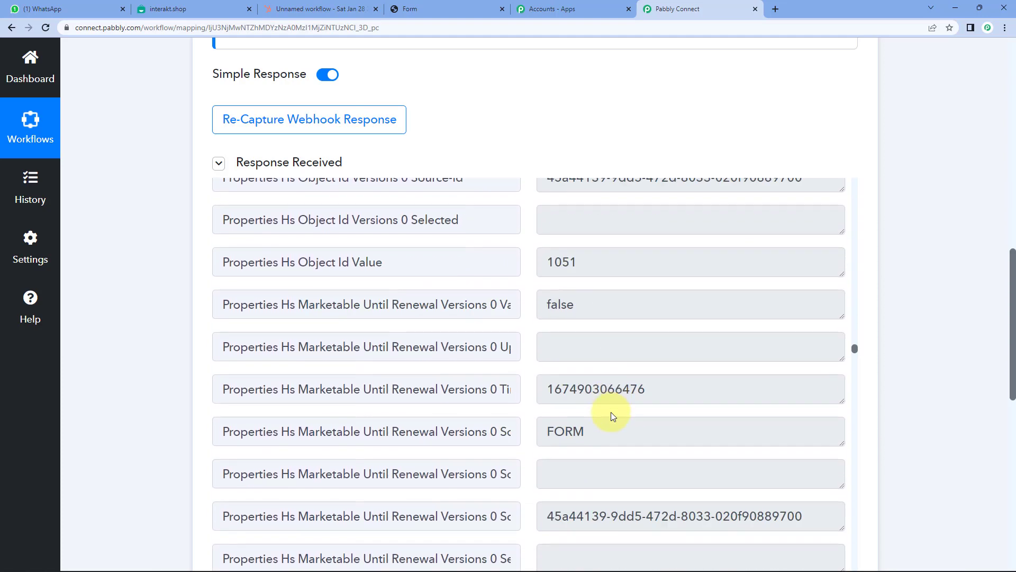
{"action": "scroll", "coordinate": [611, 412], "scroll_direction": "down", "scroll_amount": 15}
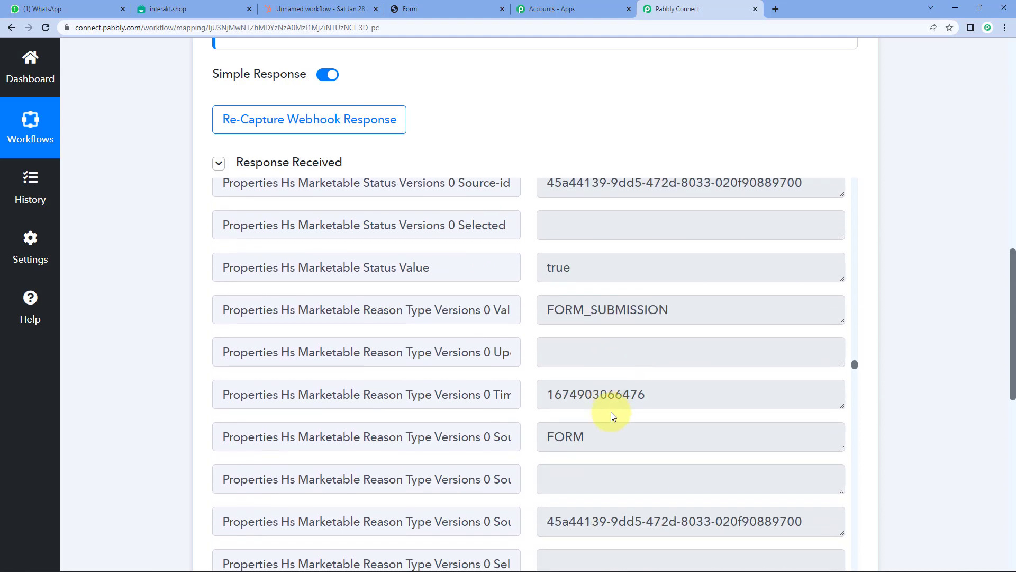
{"action": "scroll", "coordinate": [610, 412], "scroll_direction": "down", "scroll_amount": 12}
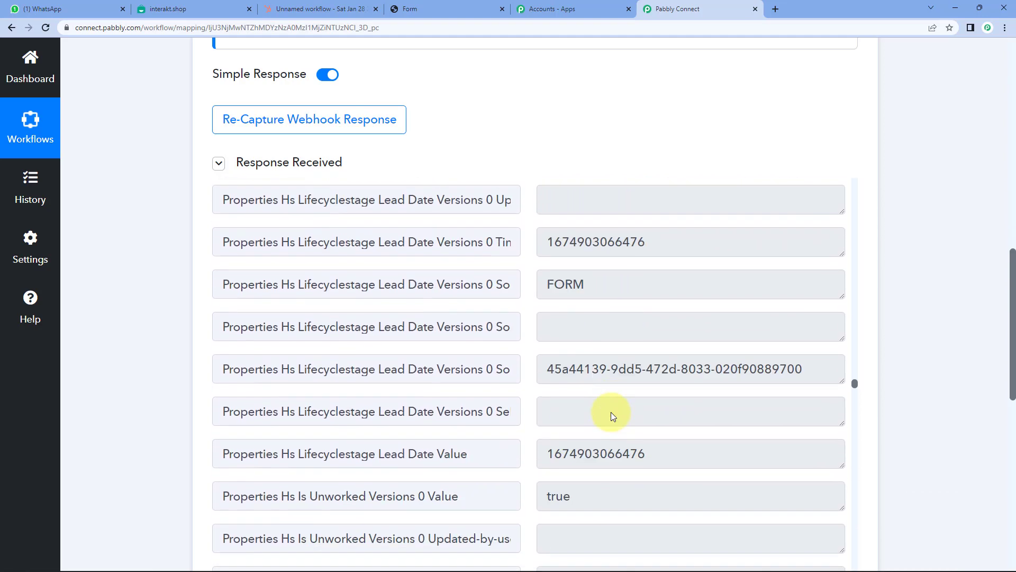
{"action": "scroll", "coordinate": [610, 412], "scroll_direction": "down", "scroll_amount": 14}
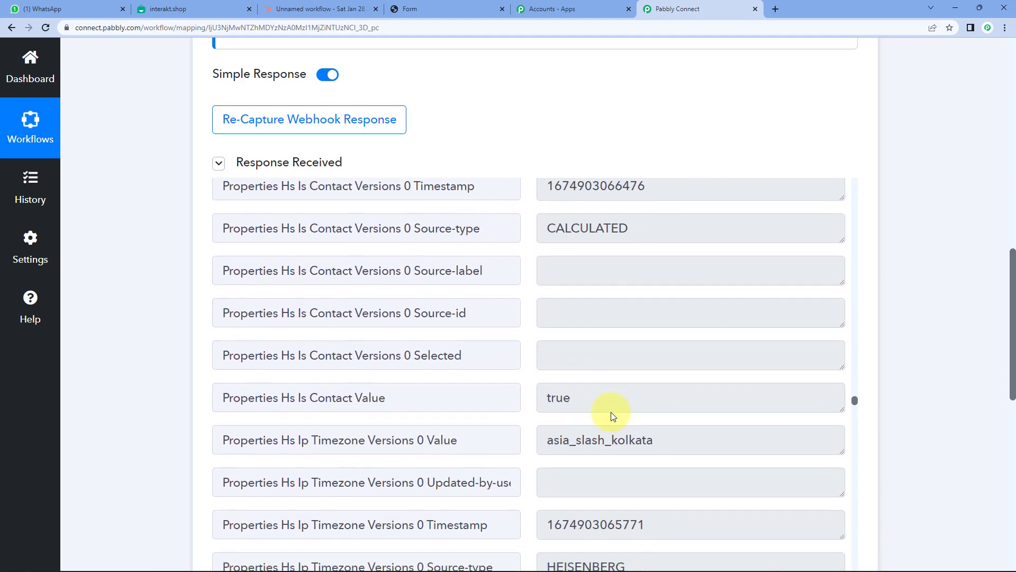
{"action": "scroll", "coordinate": [611, 412], "scroll_direction": "up", "scroll_amount": 3}
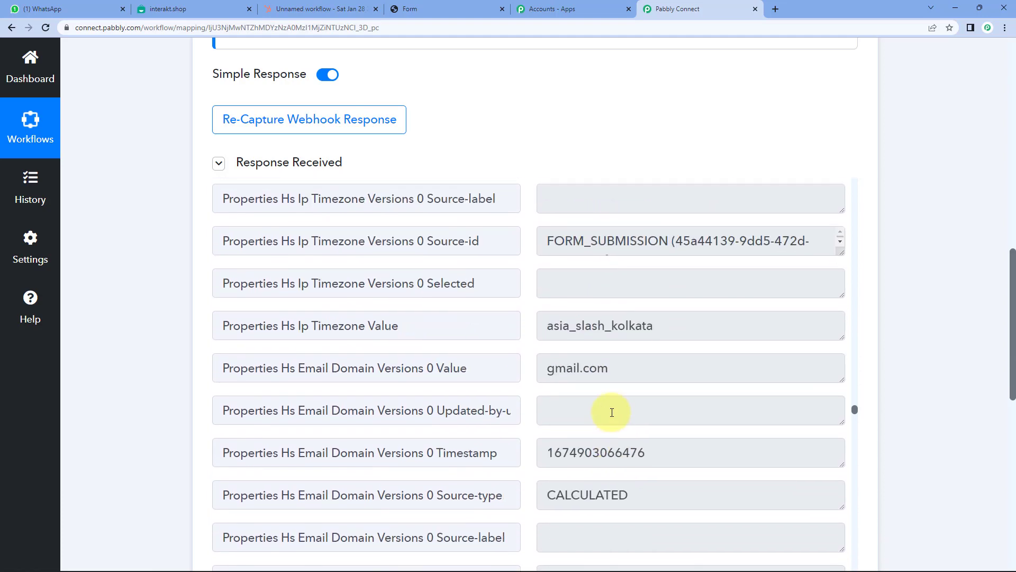
{"action": "scroll", "coordinate": [612, 413], "scroll_direction": "down", "scroll_amount": 11}
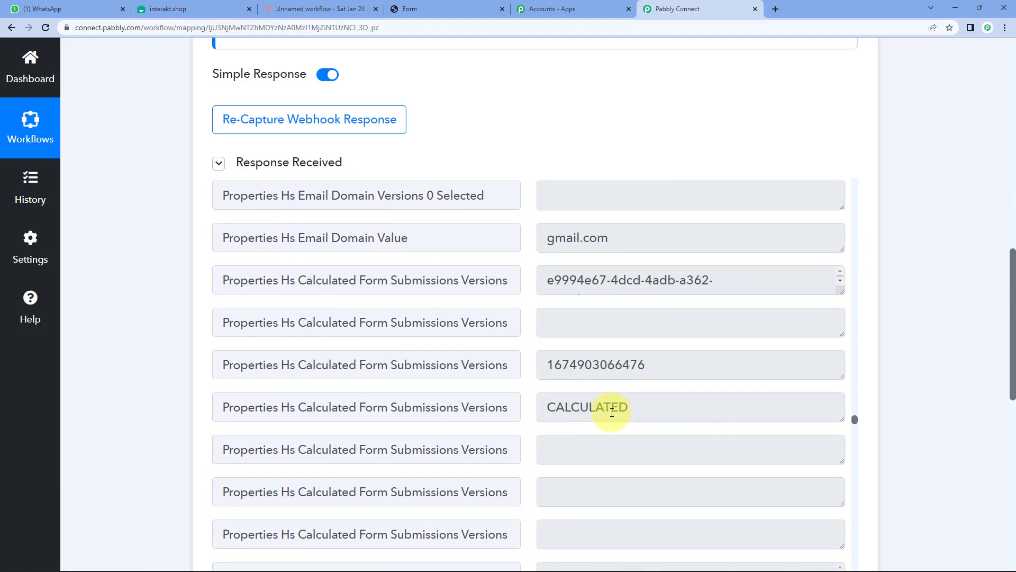
{"action": "scroll", "coordinate": [612, 412], "scroll_direction": "down", "scroll_amount": 7}
{"action": "scroll", "coordinate": [610, 411], "scroll_direction": "up", "scroll_amount": 2}
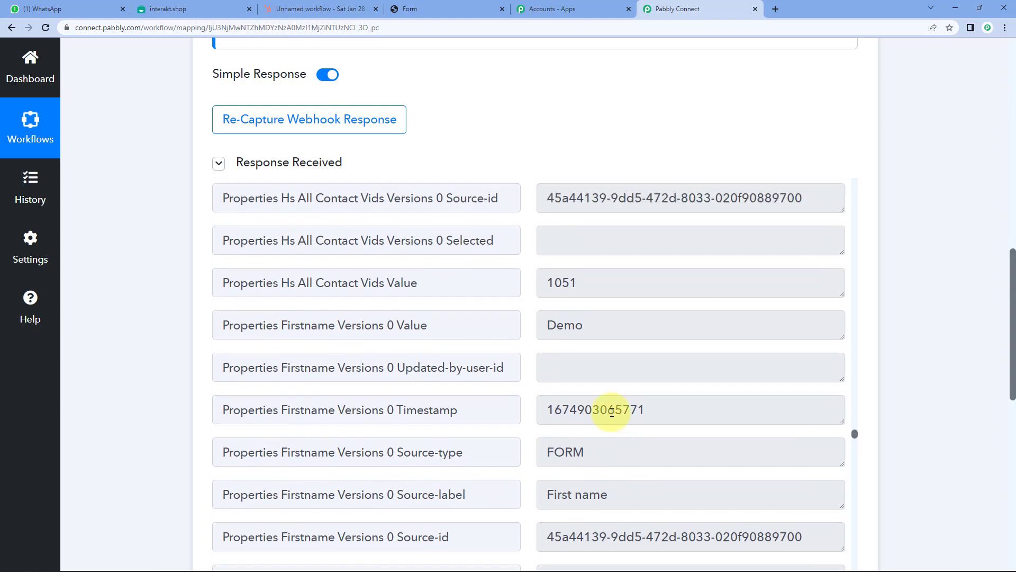
{"action": "left_click_drag", "start_coordinate": [654, 380], "coordinate": [526, 381]}
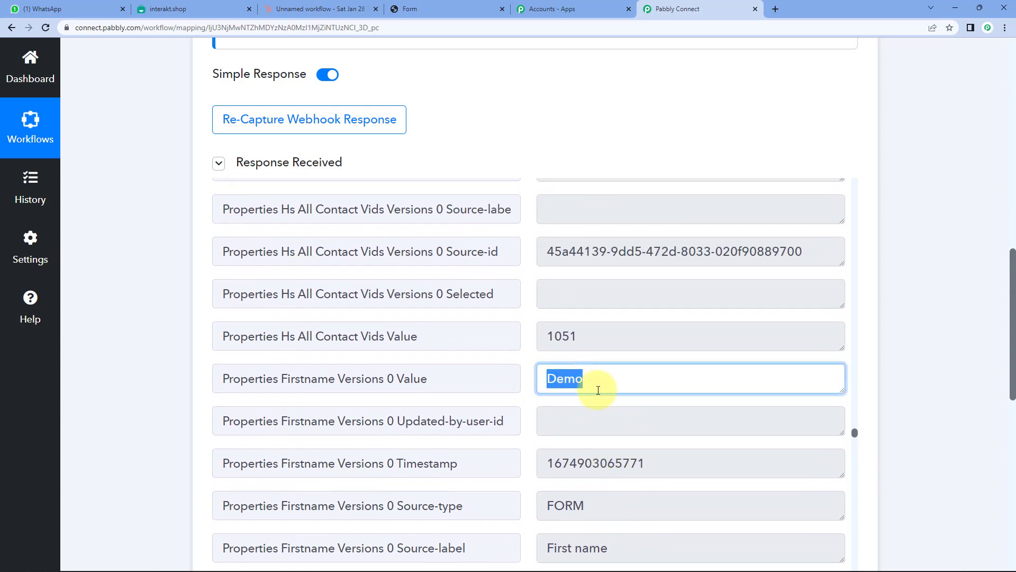
{"action": "scroll", "coordinate": [609, 391], "scroll_direction": "down", "scroll_amount": 1}
{"action": "scroll", "coordinate": [610, 391], "scroll_direction": "down", "scroll_amount": 5}
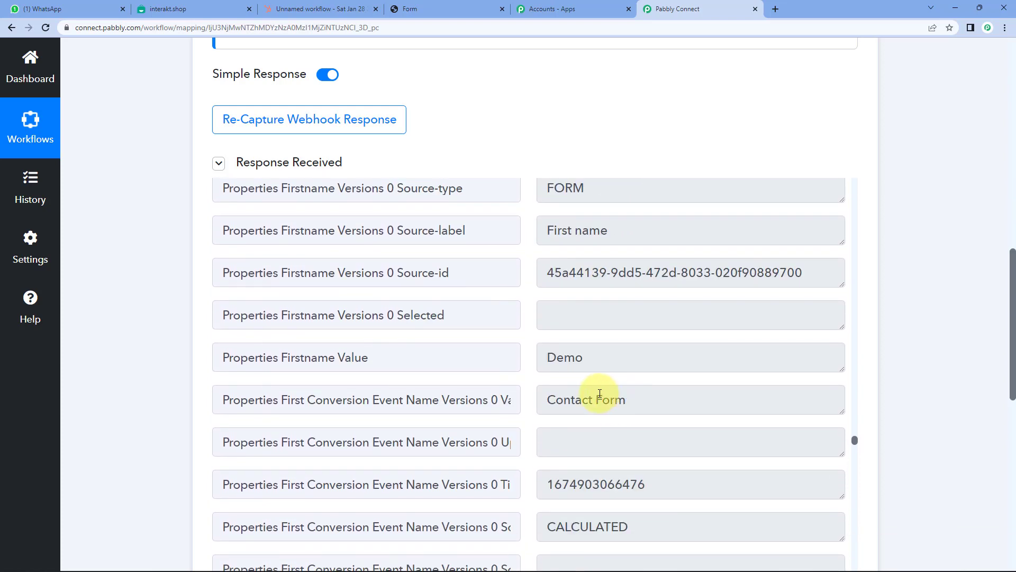
{"action": "left_click", "coordinate": [573, 356]}
{"action": "double_click", "coordinate": [573, 356]}
{"action": "scroll", "coordinate": [579, 318], "scroll_direction": "down", "scroll_amount": 2}
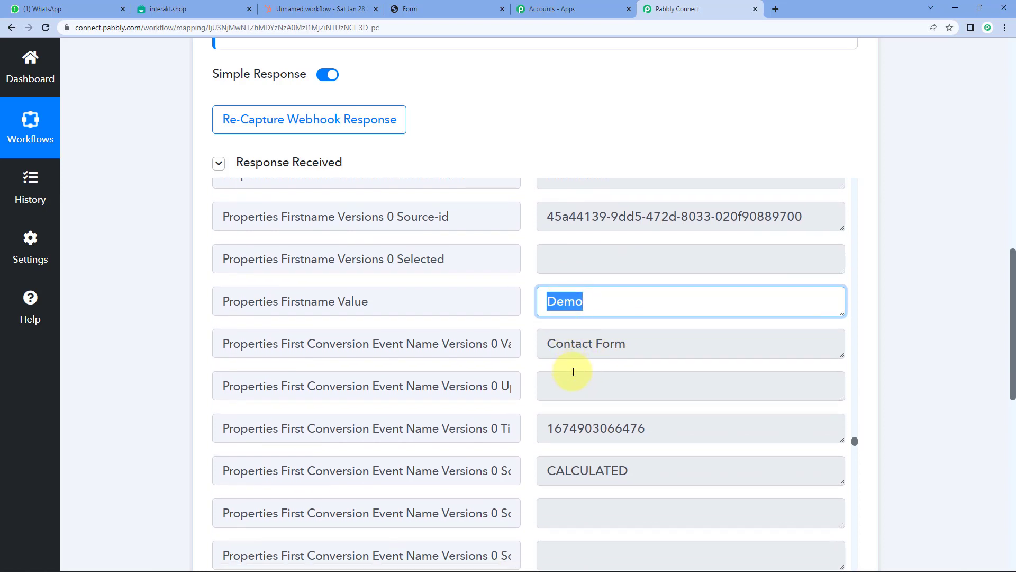
{"action": "scroll", "coordinate": [573, 372], "scroll_direction": "down", "scroll_amount": 10}
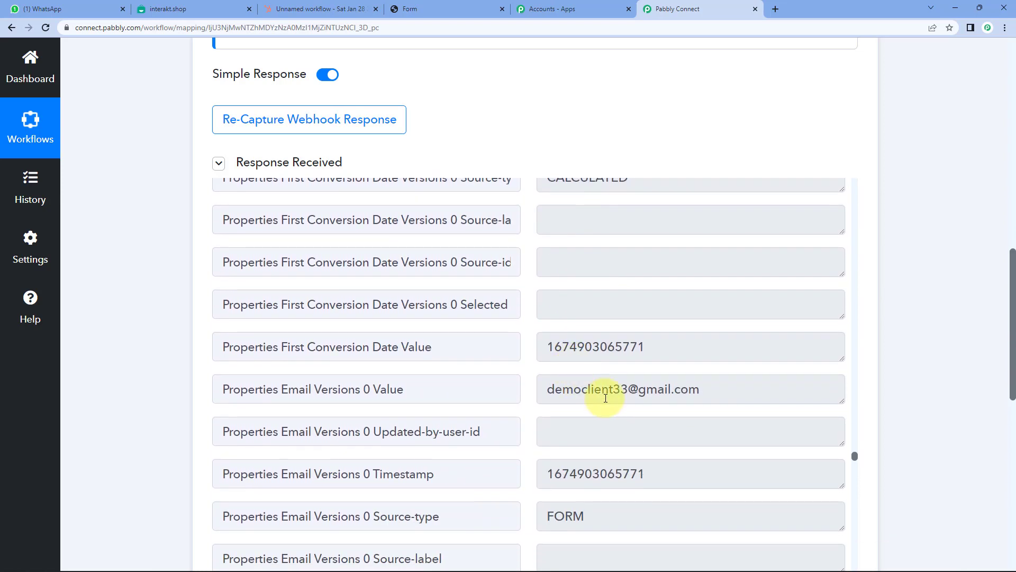
{"action": "left_click", "coordinate": [606, 398]}
{"action": "triple_click", "coordinate": [609, 394]}
{"action": "left_click", "coordinate": [612, 392]}
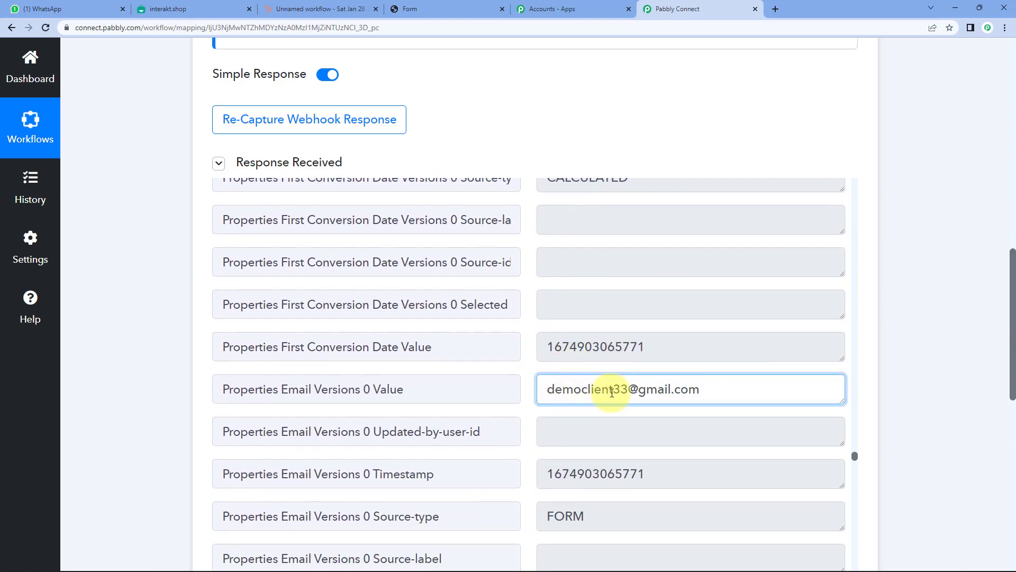
{"action": "scroll", "coordinate": [618, 391], "scroll_direction": "down", "scroll_amount": 2}
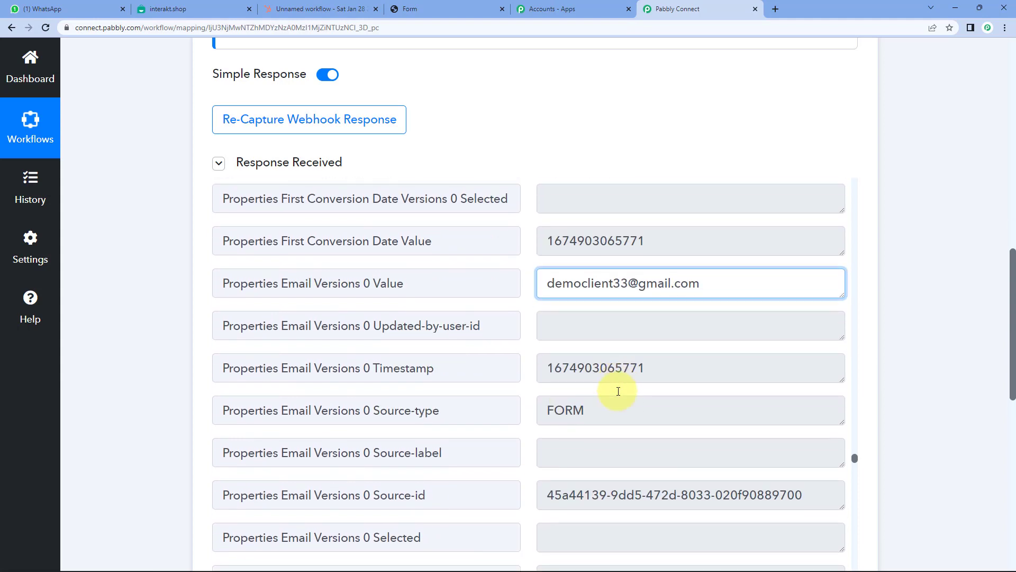
{"action": "scroll", "coordinate": [618, 391], "scroll_direction": "down", "scroll_amount": 14}
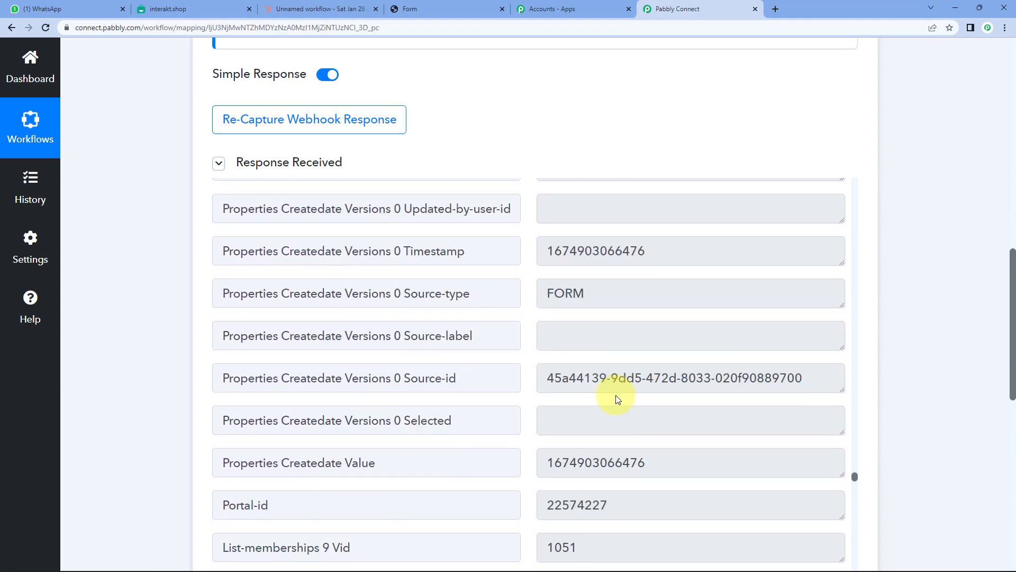
{"action": "scroll", "coordinate": [615, 395], "scroll_direction": "down", "scroll_amount": 4}
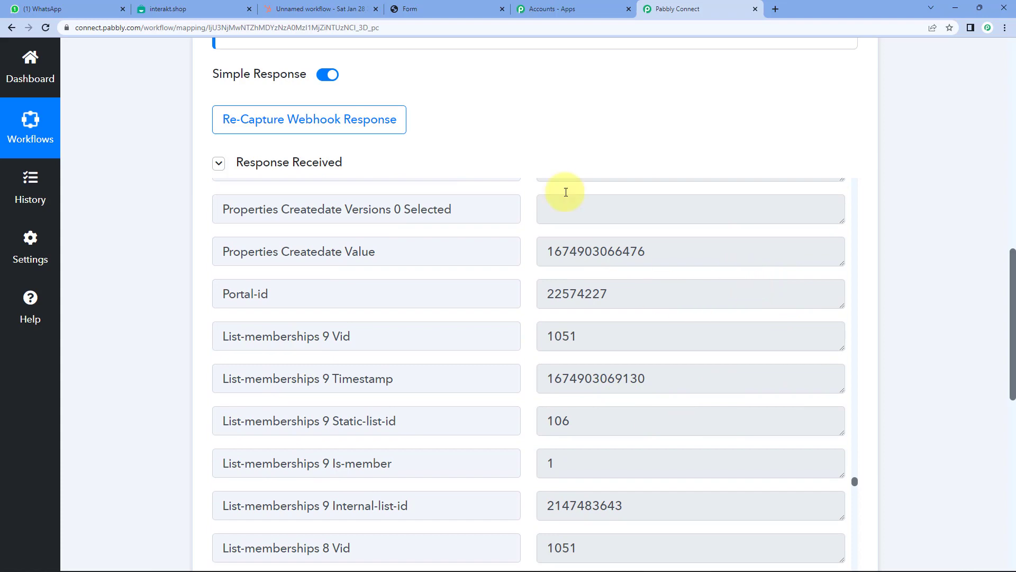
{"action": "scroll", "coordinate": [589, 212], "scroll_direction": "up", "scroll_amount": 2}
{"action": "scroll", "coordinate": [567, 127], "scroll_direction": "up", "scroll_amount": 3}
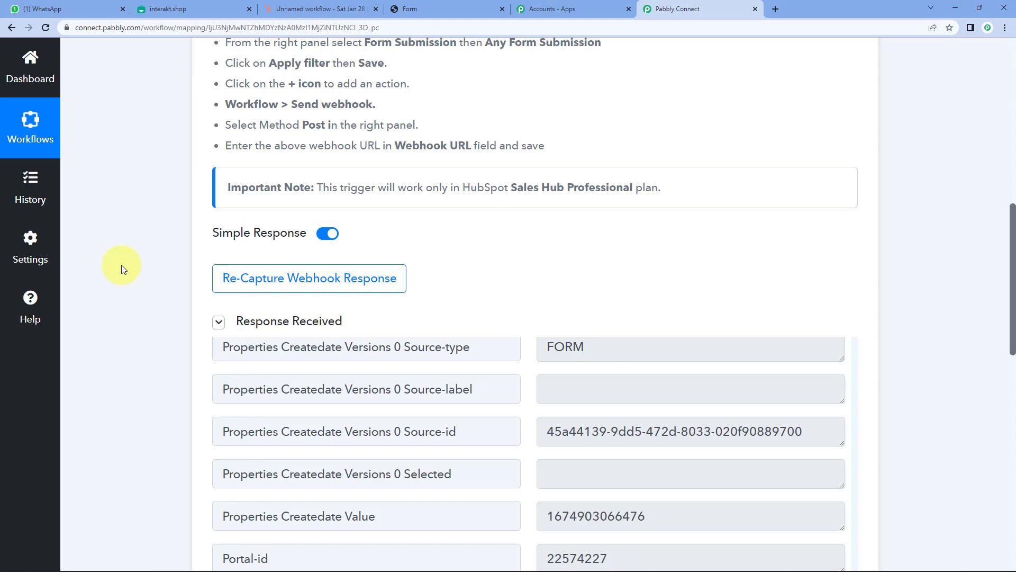
{"action": "scroll", "coordinate": [122, 265], "scroll_direction": "down", "scroll_amount": 10}
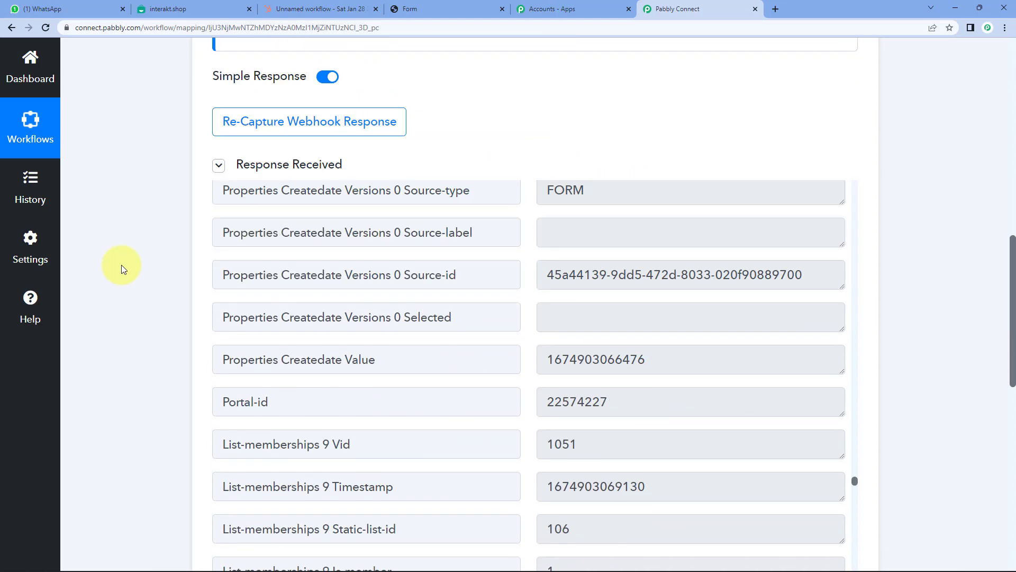
- Set the action step to Interakt with the Send WhatsApp Template Message event
{"action": "left_click", "coordinate": [349, 328]}
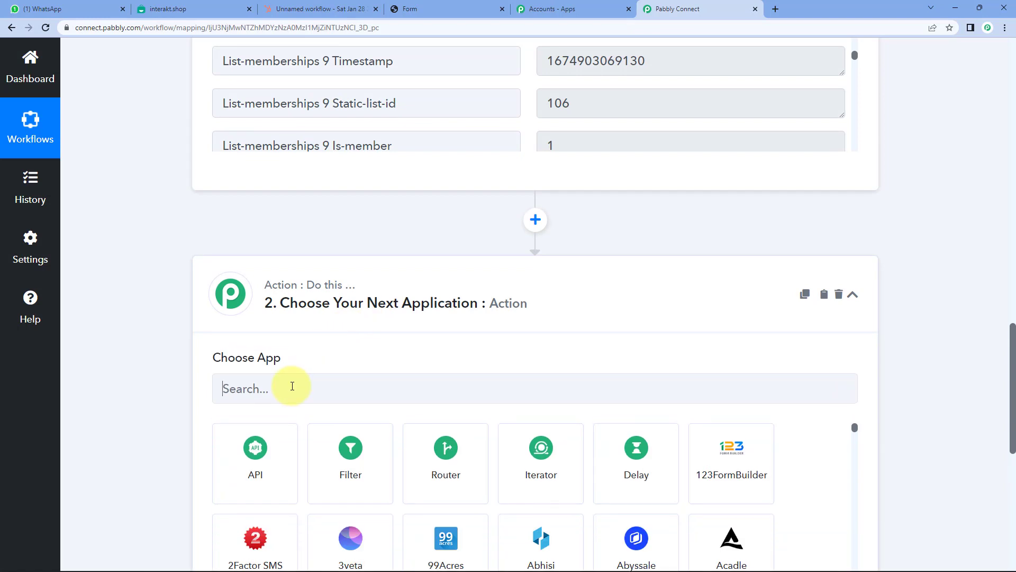
{"action": "left_click", "coordinate": [292, 386]}
{"action": "type", "text": "Inter"}
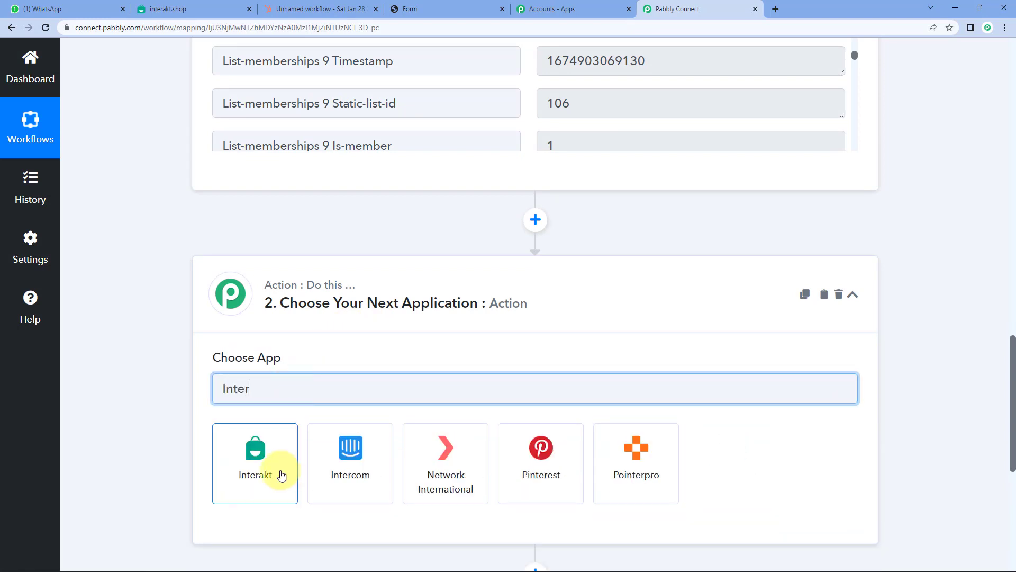
{"action": "left_click", "coordinate": [277, 471]}
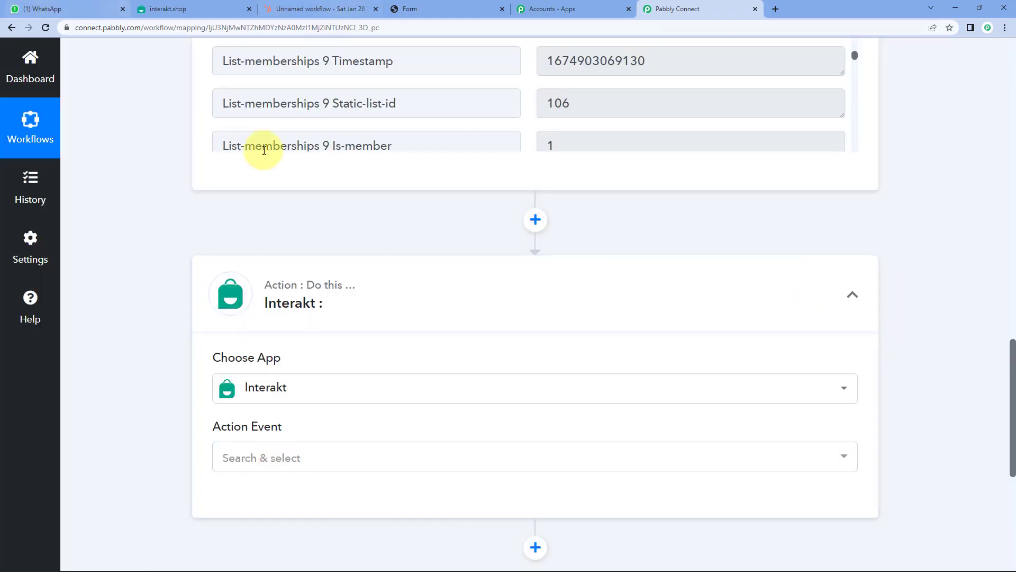
{"action": "scroll", "coordinate": [159, 296], "scroll_direction": "down", "scroll_amount": 3}
{"action": "left_click", "coordinate": [295, 308]}
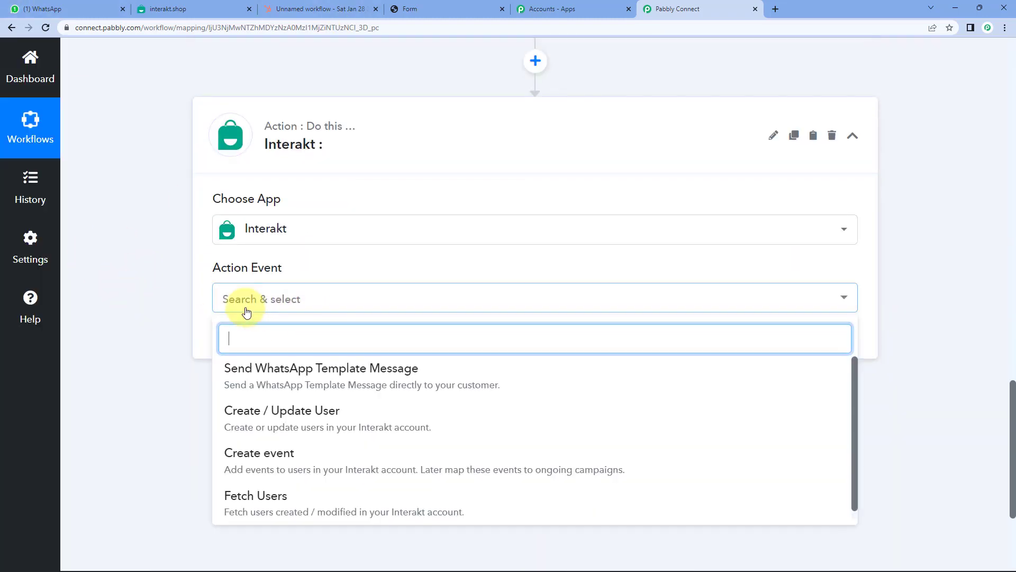
{"action": "left_click", "coordinate": [331, 377]}
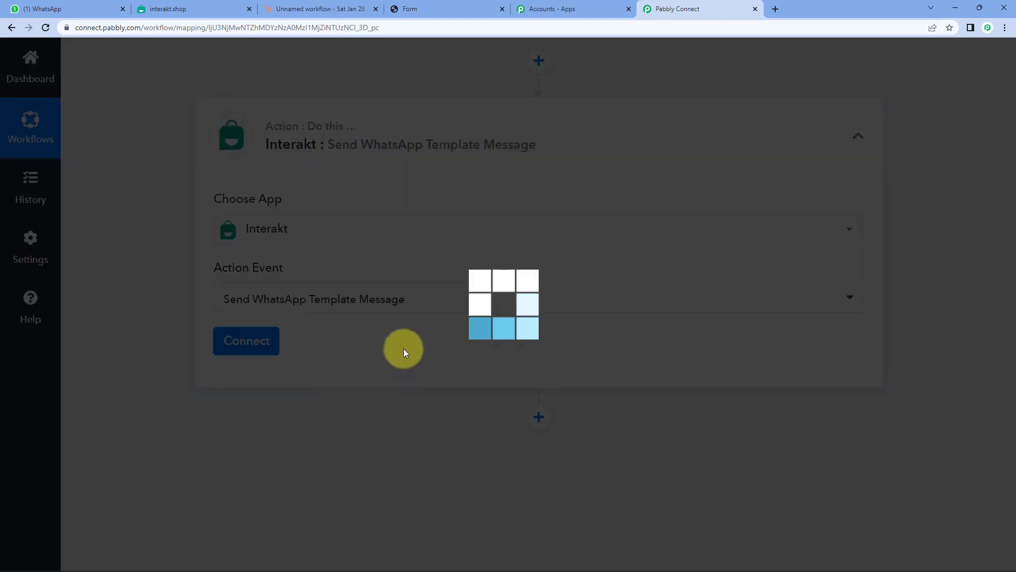
- Add a new Interakt connection and open Interakt's developer settings to find the secret key
{"action": "left_click", "coordinate": [254, 349]}
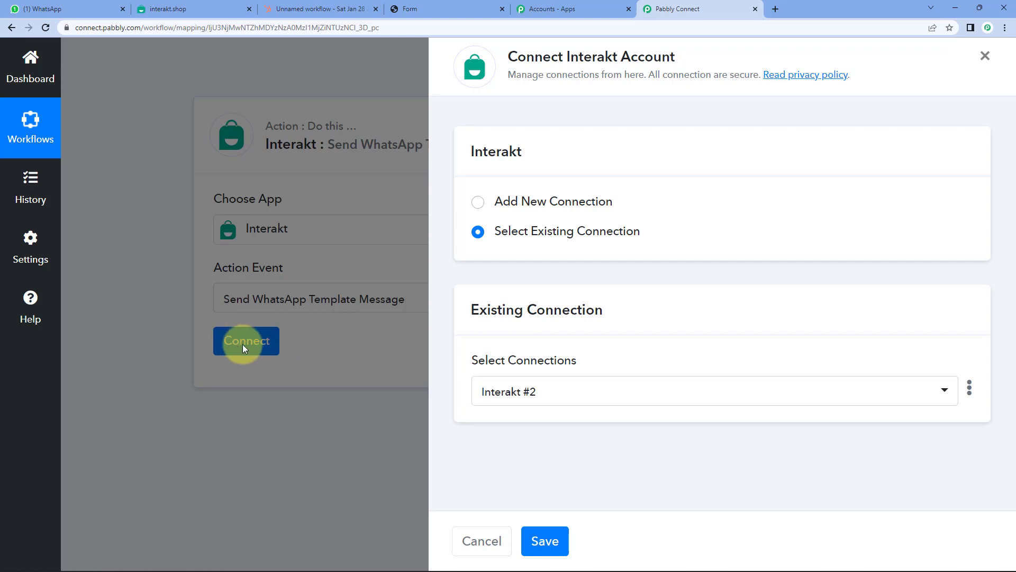
{"action": "left_click", "coordinate": [523, 204]}
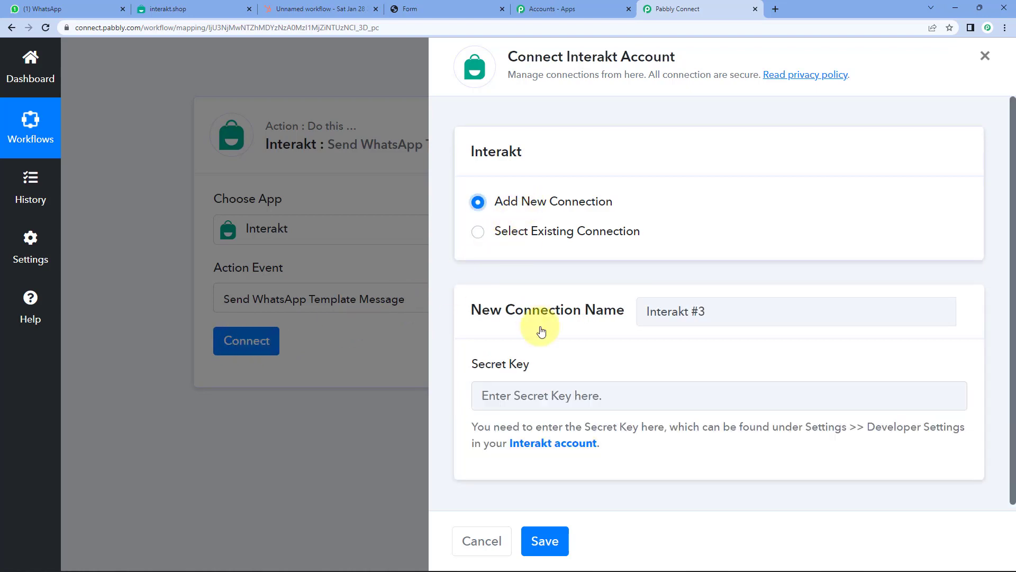
{"action": "left_click_drag", "start_coordinate": [466, 364], "coordinate": [578, 366]}
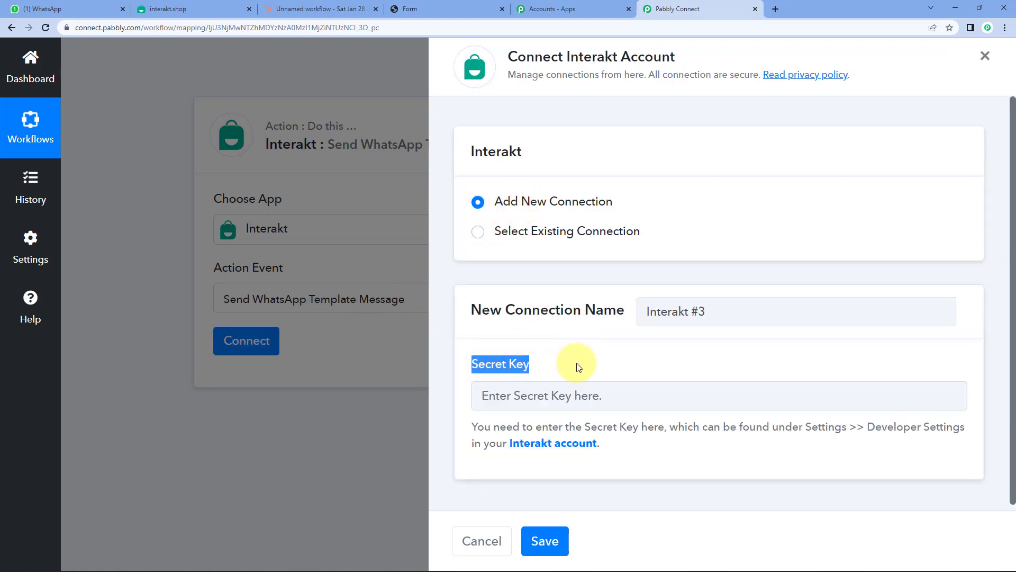
{"action": "left_click", "coordinate": [580, 365]}
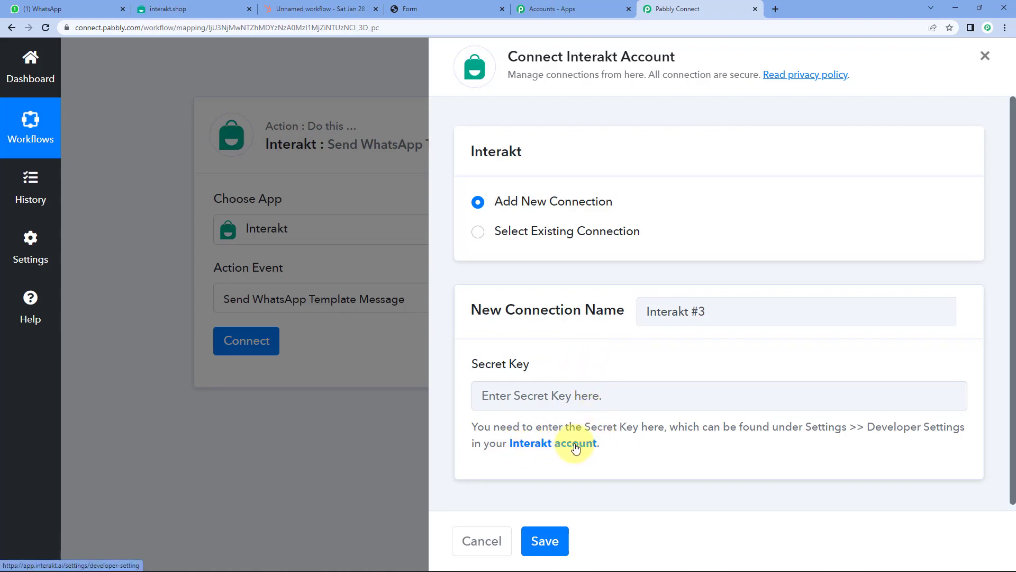
{"action": "left_click", "coordinate": [575, 449]}
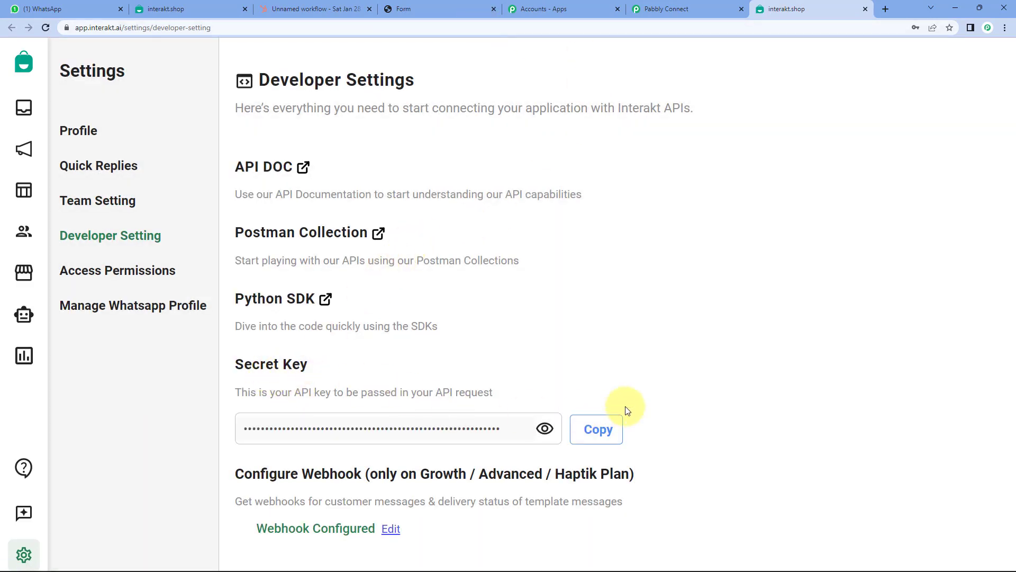
- Copy the Interakt secret key, then connect and save using the existing Interakt #2 connection
{"action": "left_click", "coordinate": [601, 431]}
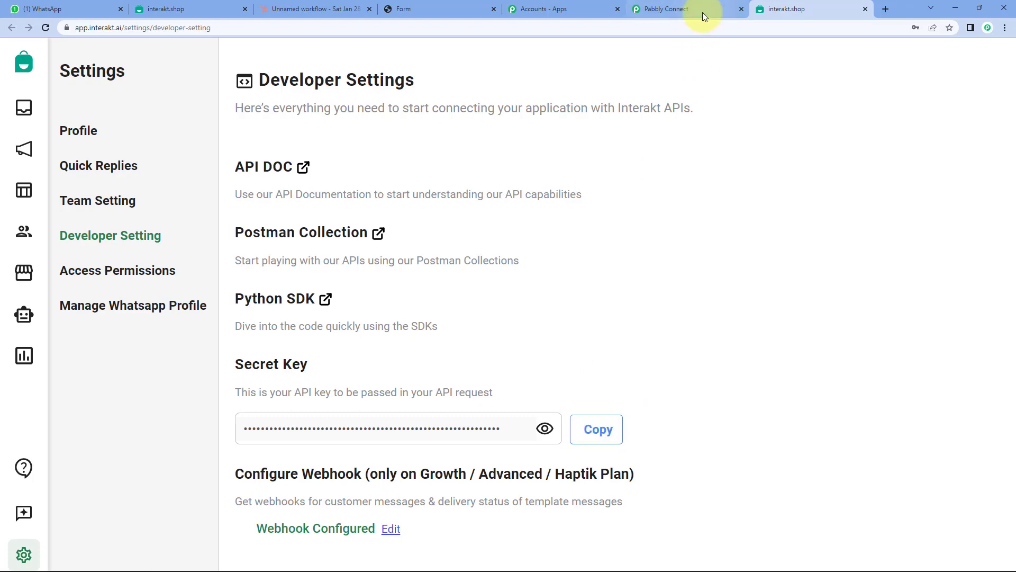
{"action": "left_click", "coordinate": [702, 11]}
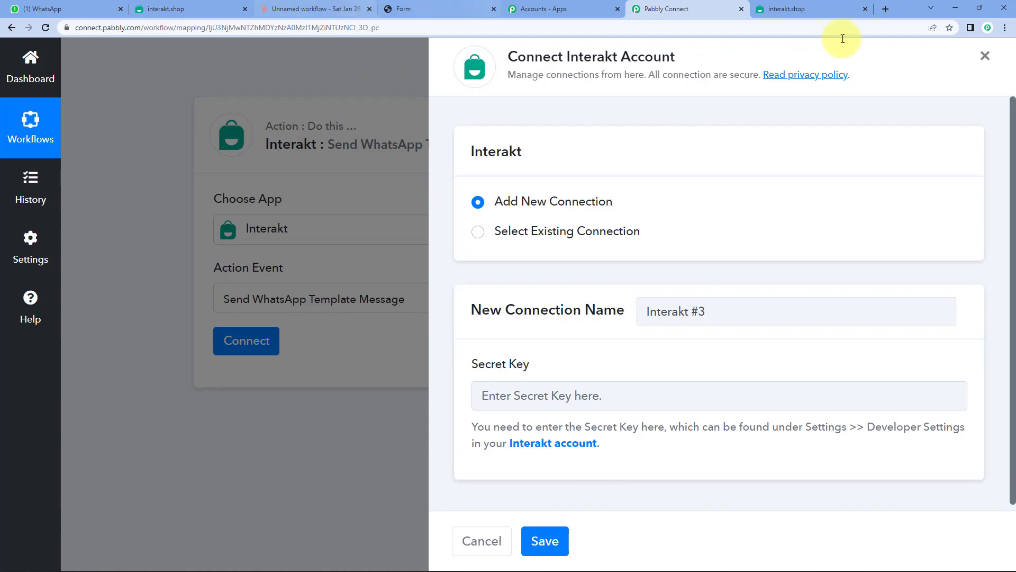
{"action": "left_click", "coordinate": [539, 234]}
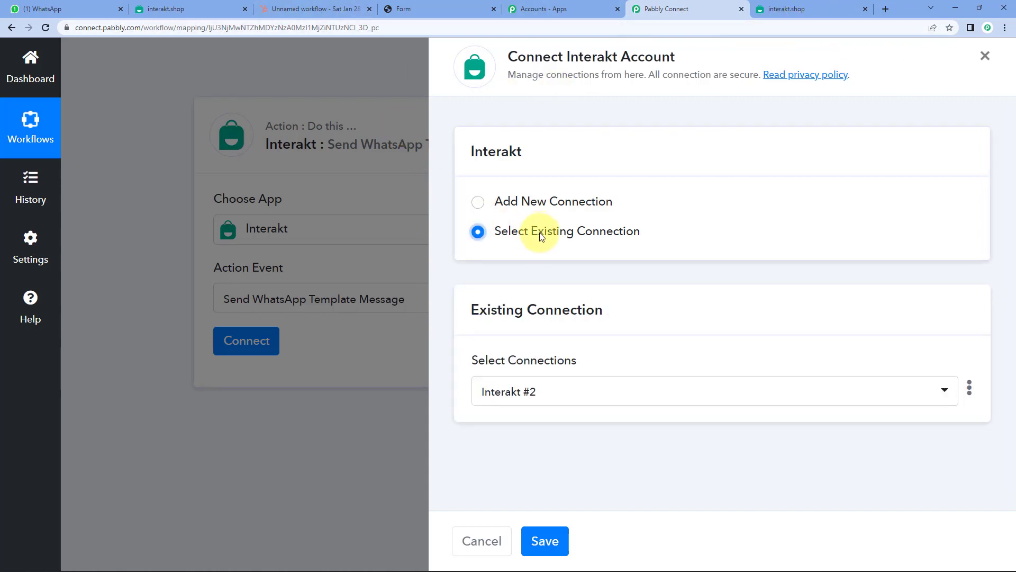
{"action": "left_click", "coordinate": [553, 540]}
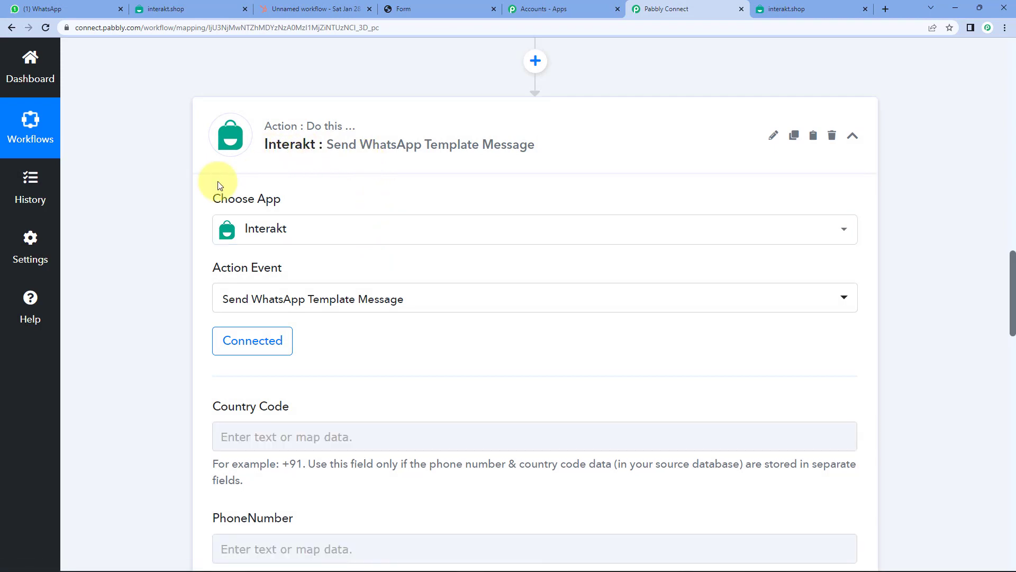
- Scroll to the Interakt Full Phone Number field and preview its data list
{"action": "scroll", "coordinate": [154, 176], "scroll_direction": "down", "scroll_amount": 4}
{"action": "scroll", "coordinate": [152, 175], "scroll_direction": "down", "scroll_amount": 2}
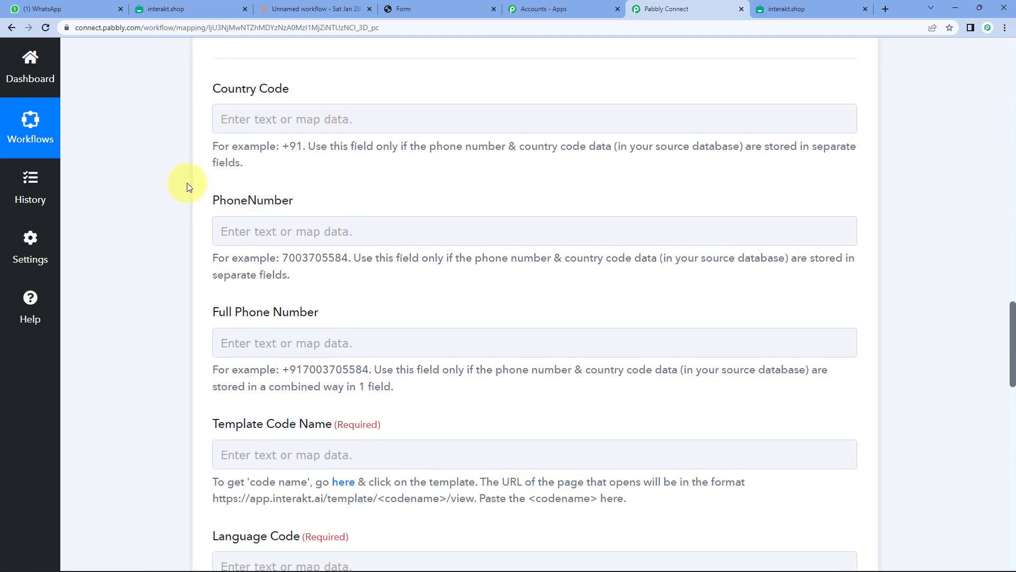
{"action": "scroll", "coordinate": [163, 177], "scroll_direction": "down", "scroll_amount": 4}
{"action": "left_click_drag", "start_coordinate": [208, 101], "coordinate": [352, 99]}
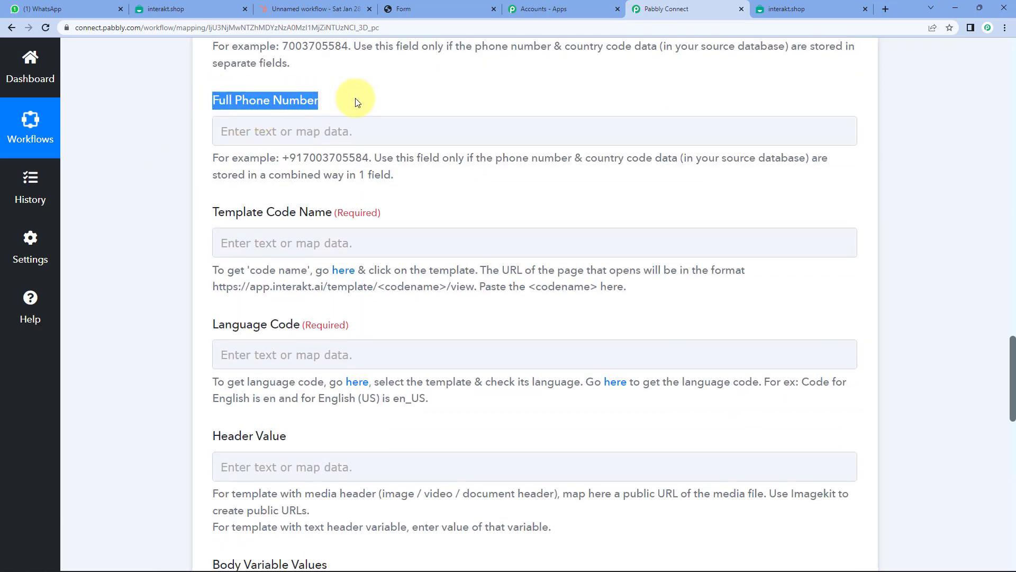
{"action": "left_click", "coordinate": [352, 106]}
{"action": "left_click", "coordinate": [287, 132]}
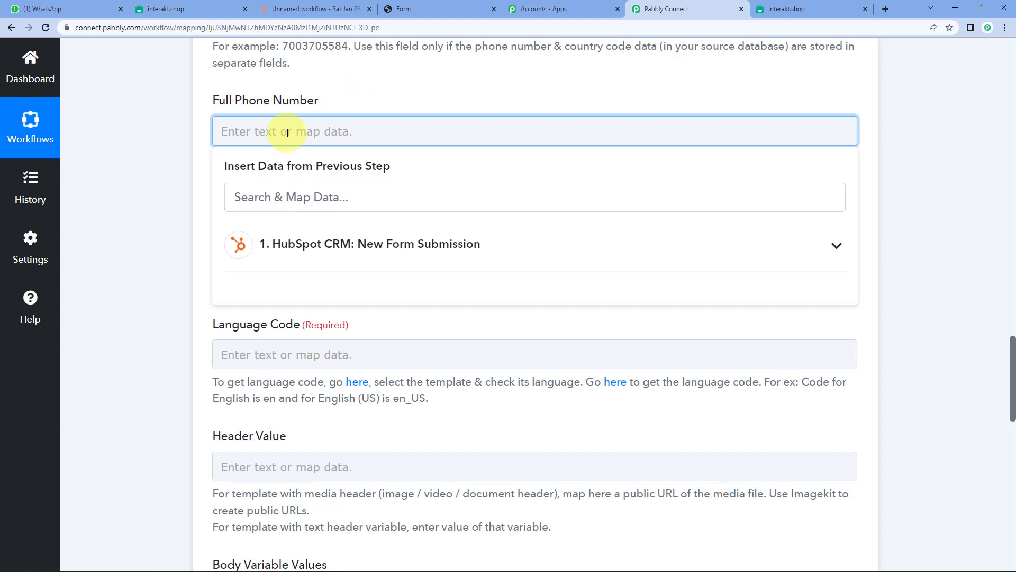
{"action": "left_click", "coordinate": [189, 118]}
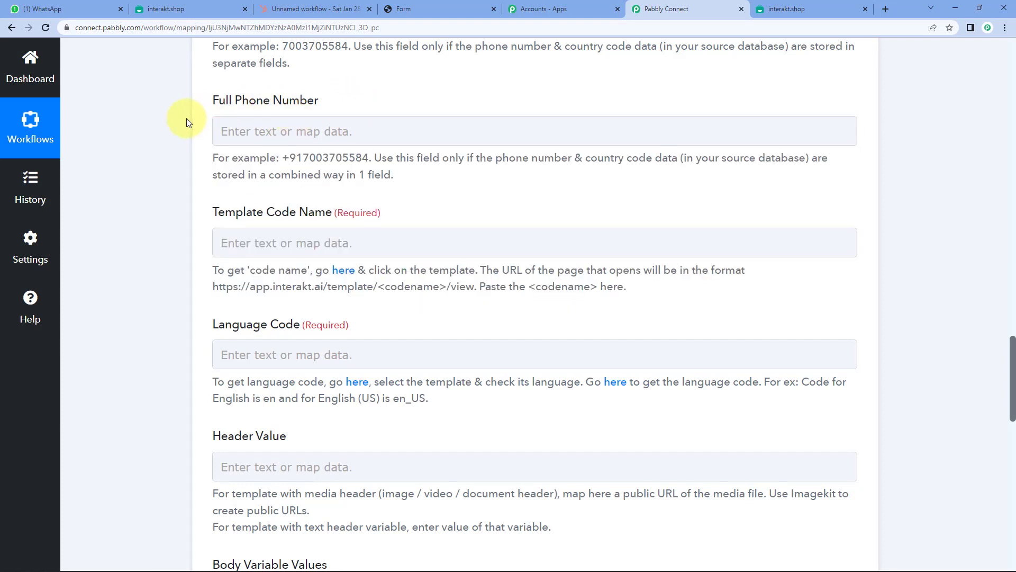
- Review the example full phone number format, then open the HubSpot data for Full Phone Number
{"action": "left_click_drag", "start_coordinate": [283, 158], "coordinate": [373, 158]}
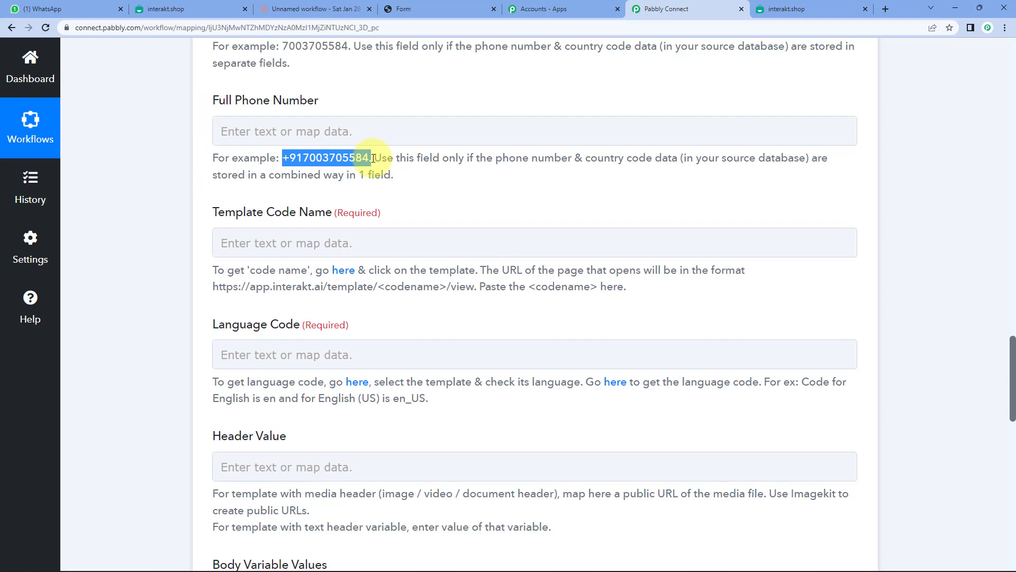
{"action": "left_click", "coordinate": [327, 161]}
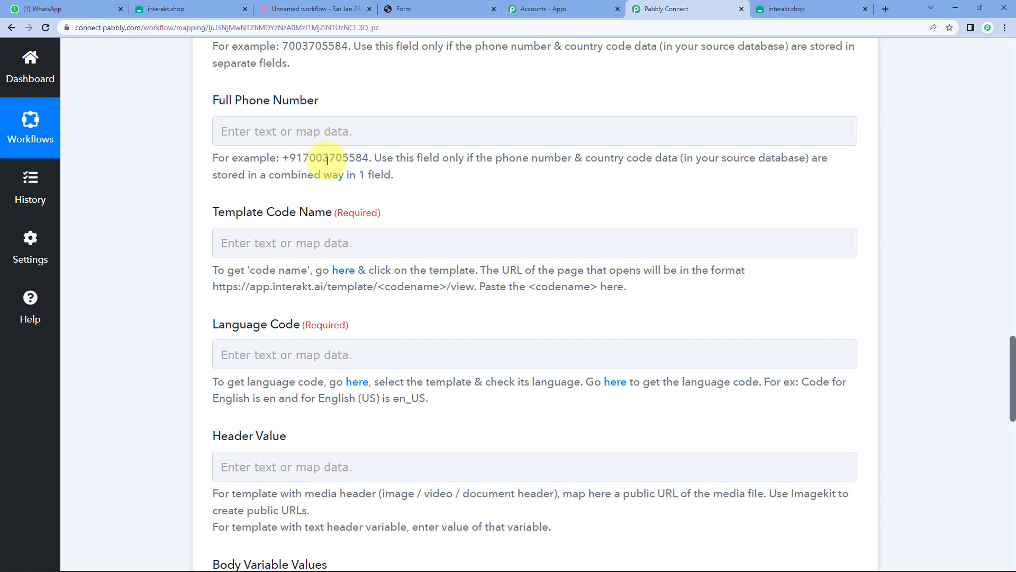
{"action": "left_click", "coordinate": [297, 139]}
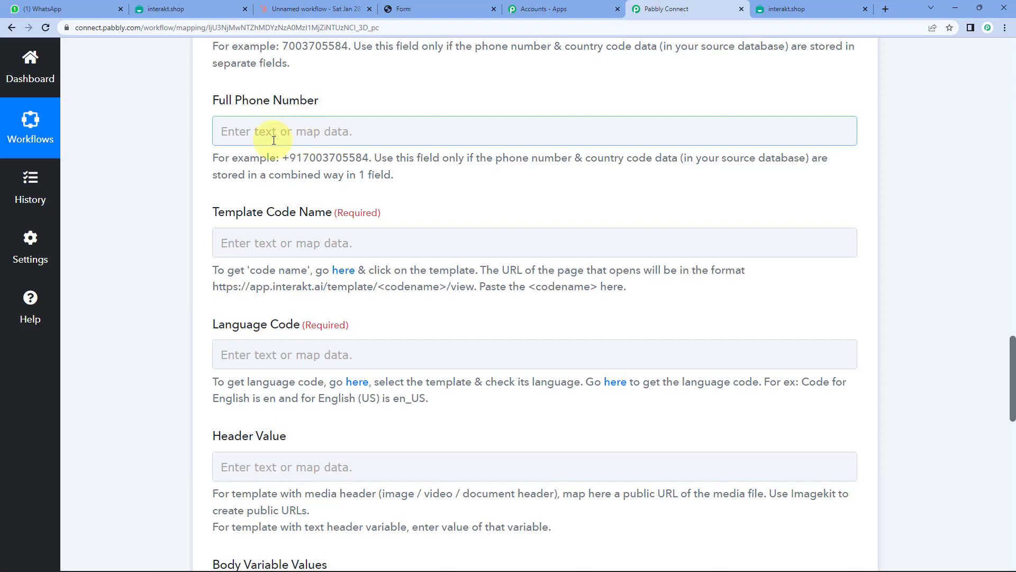
{"action": "left_click", "coordinate": [274, 120]}
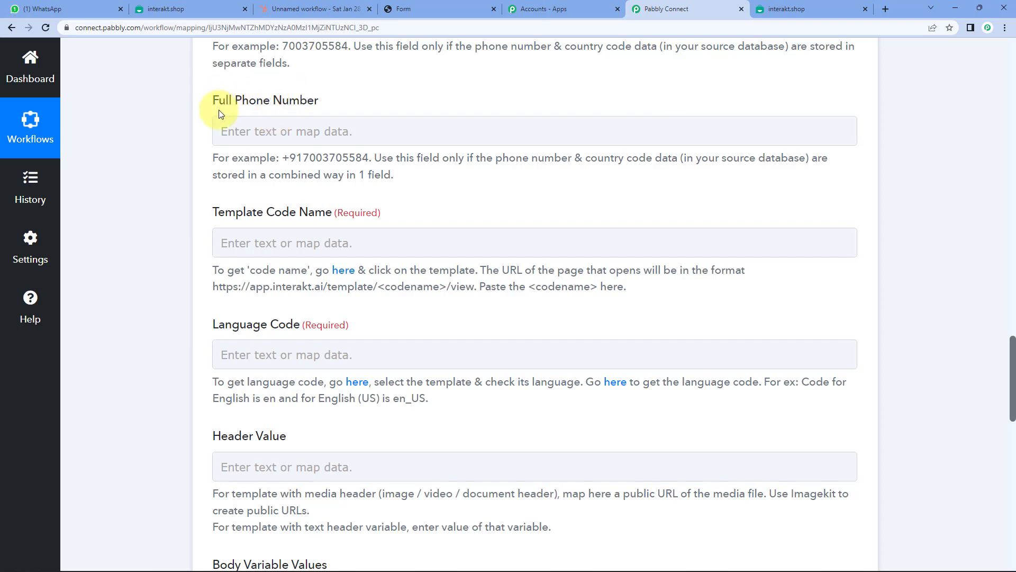
{"action": "left_click", "coordinate": [279, 130]}
{"action": "left_click", "coordinate": [203, 138]}
{"action": "left_click", "coordinate": [266, 131]}
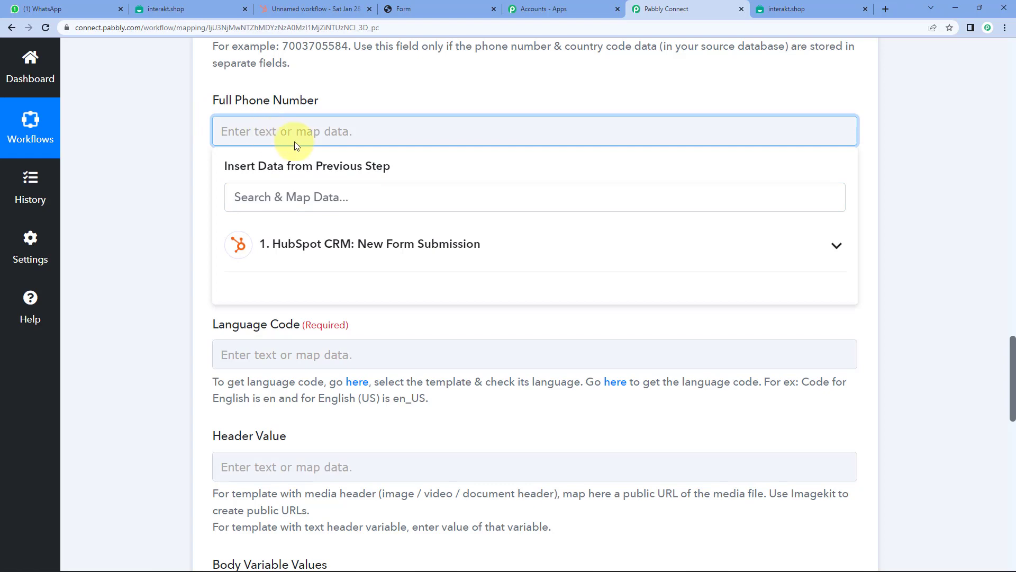
- Map the HubSpot form submission's 'phone' value into Full Phone Number
{"action": "left_click", "coordinate": [359, 245]}
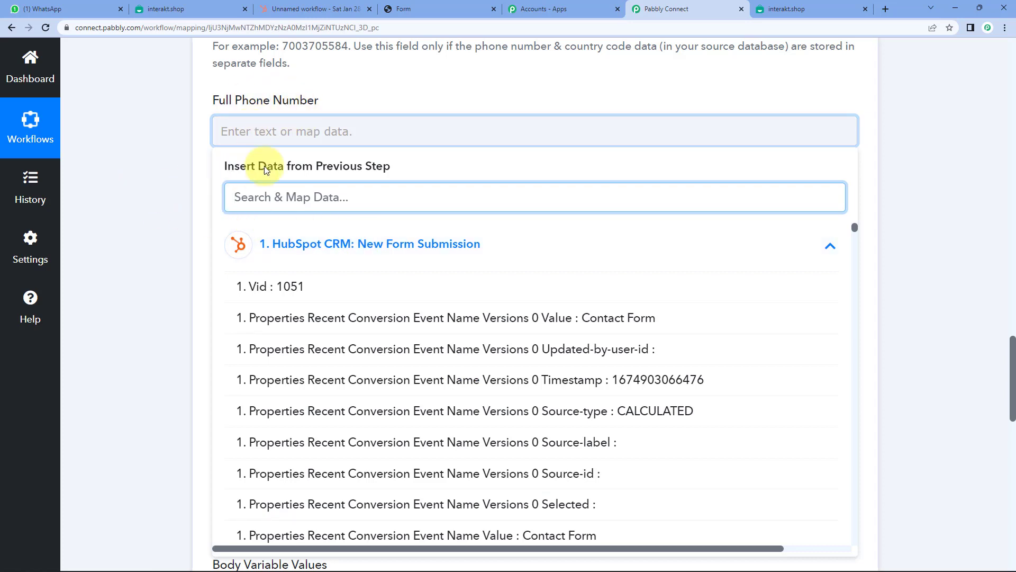
{"action": "type", "text": "phone"}
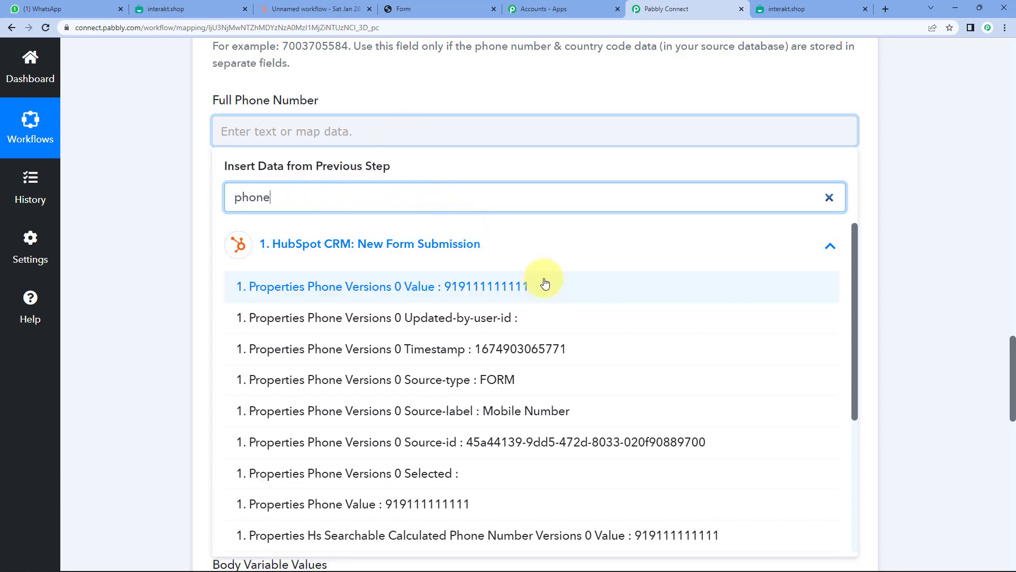
{"action": "left_click", "coordinate": [489, 287]}
{"action": "left_click", "coordinate": [209, 137]}
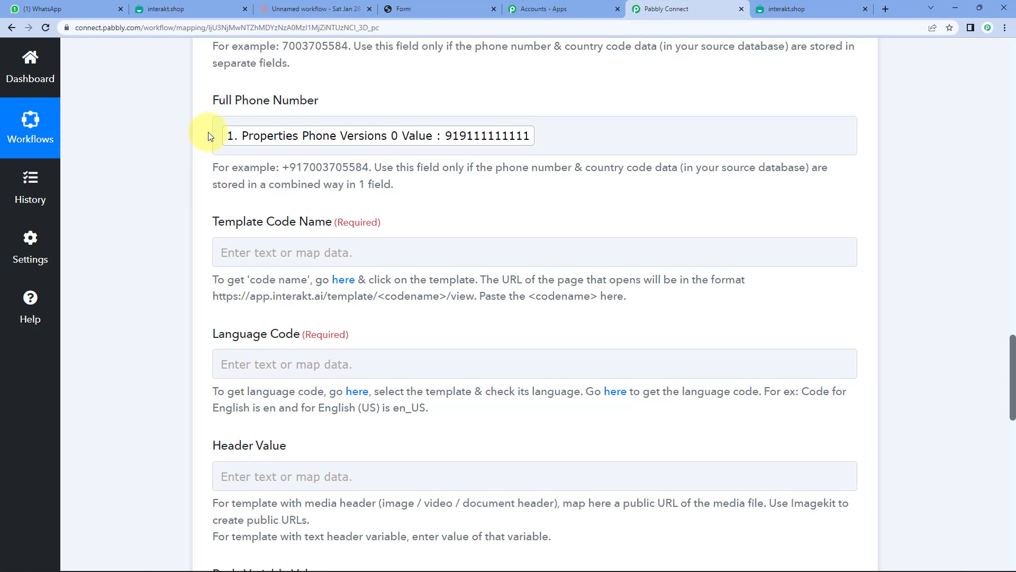
- Prefix the mapped phone value with a '+' and switch to the Interakt templates list
{"action": "left_click", "coordinate": [217, 126]}
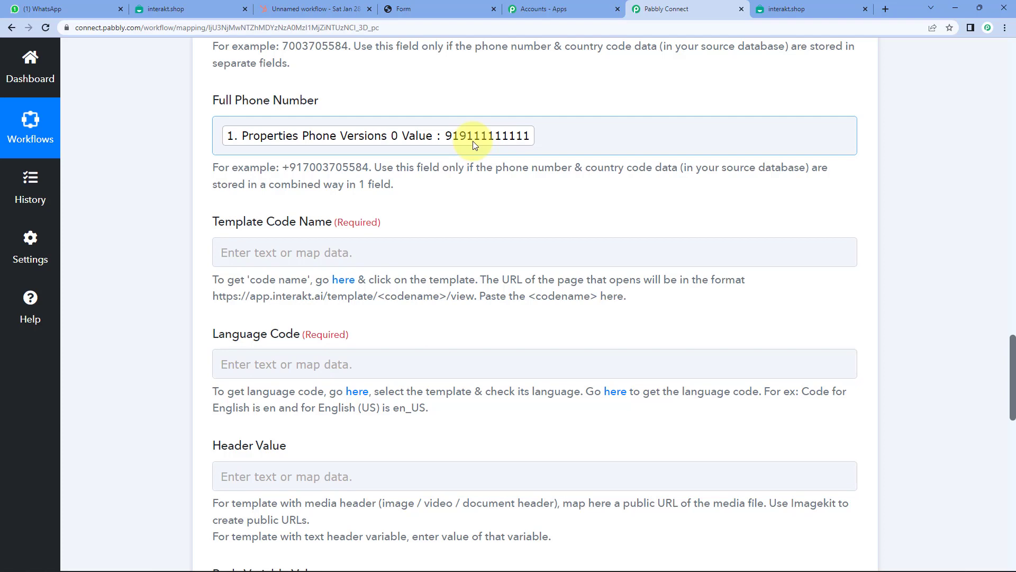
{"action": "left_click", "coordinate": [311, 72]}
{"action": "left_click", "coordinate": [453, 136]}
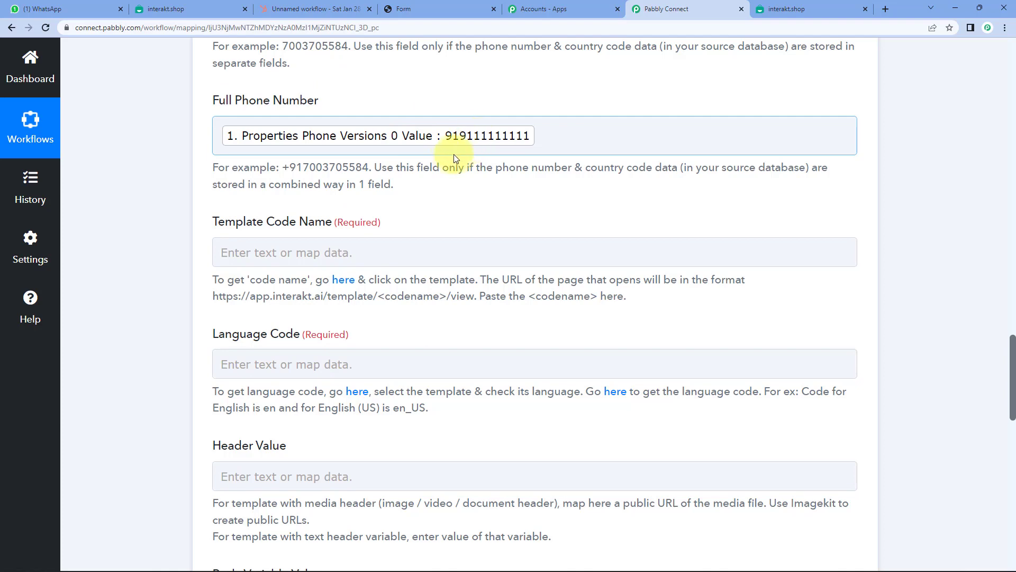
{"action": "left_click_drag", "start_coordinate": [282, 167], "coordinate": [290, 168]}
{"action": "key", "text": "ctrl+c"}
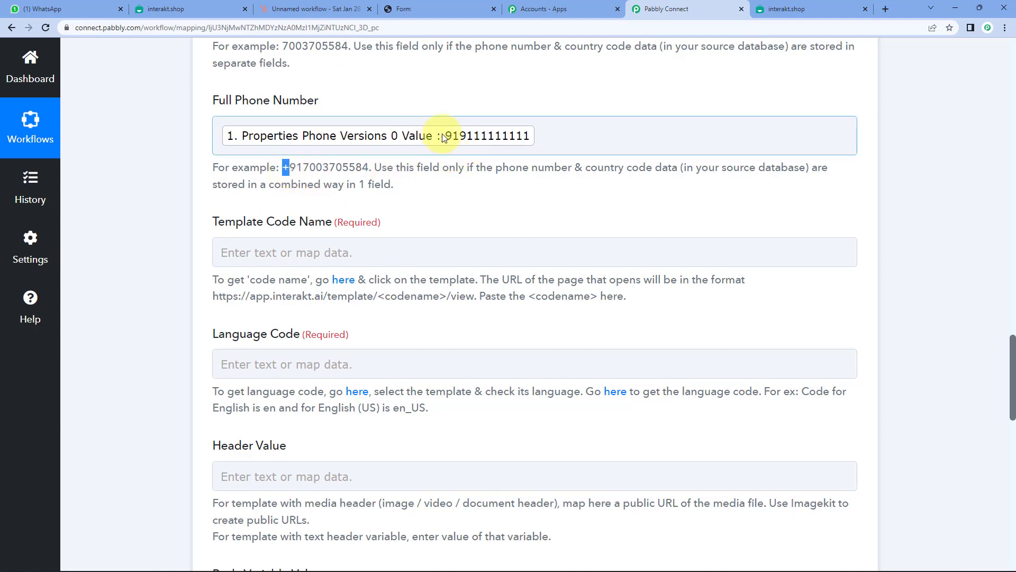
{"action": "left_click", "coordinate": [450, 136]}
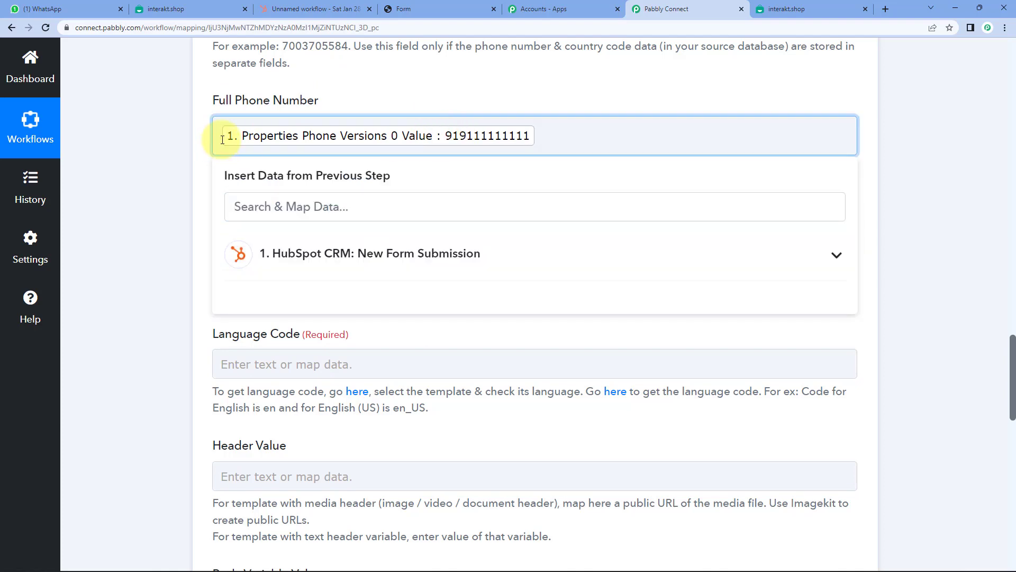
{"action": "key", "text": "ctrl+v"}
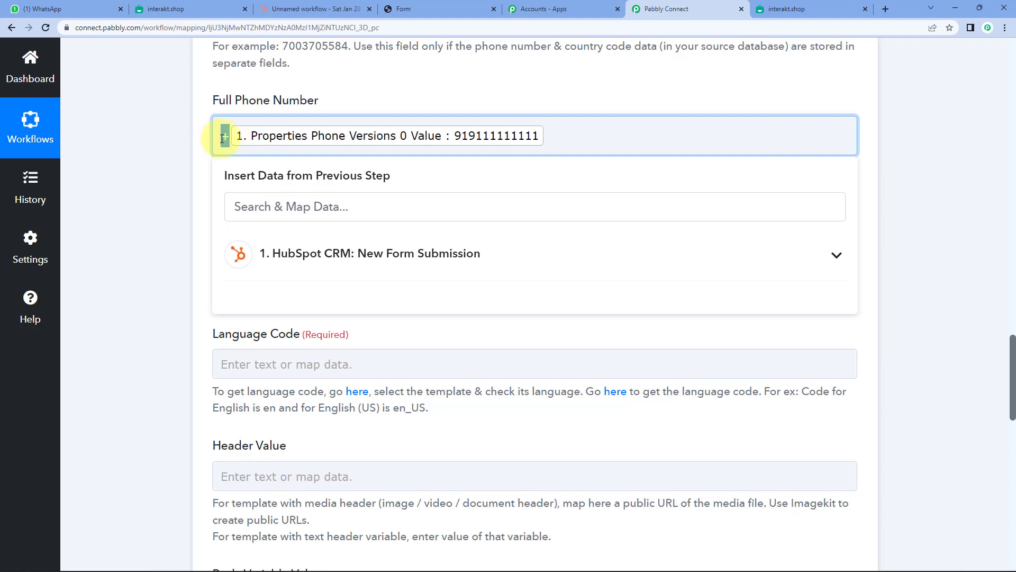
{"action": "left_click", "coordinate": [212, 132]}
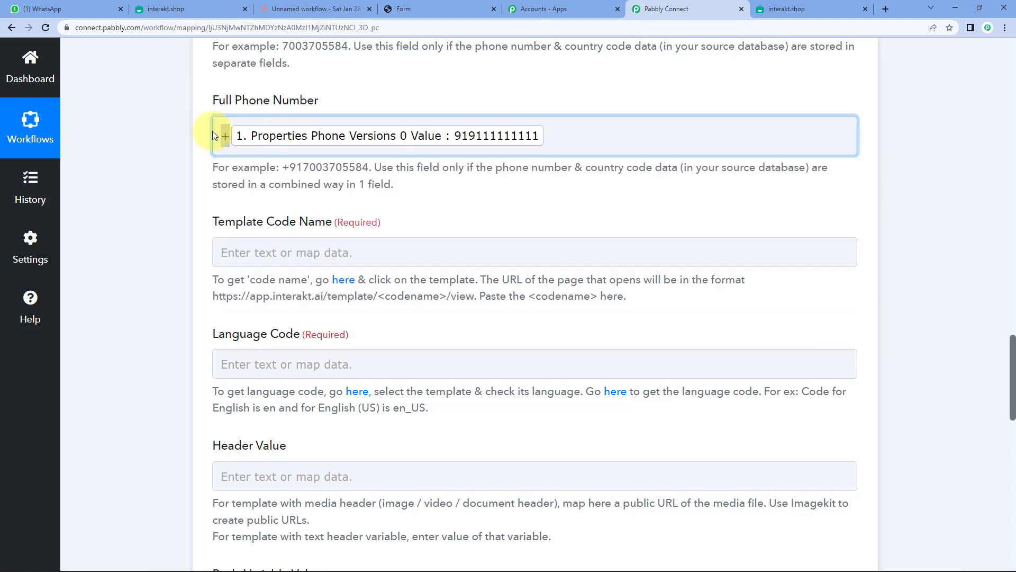
{"action": "left_click", "coordinate": [495, 136]}
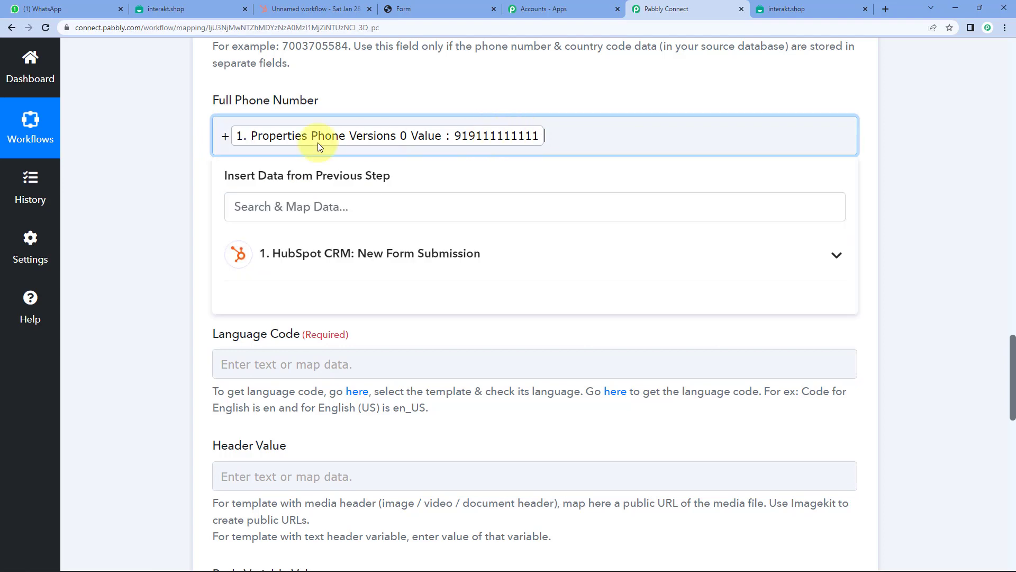
{"action": "left_click", "coordinate": [166, 154]}
{"action": "scroll", "coordinate": [166, 154], "scroll_direction": "down", "scroll_amount": 2}
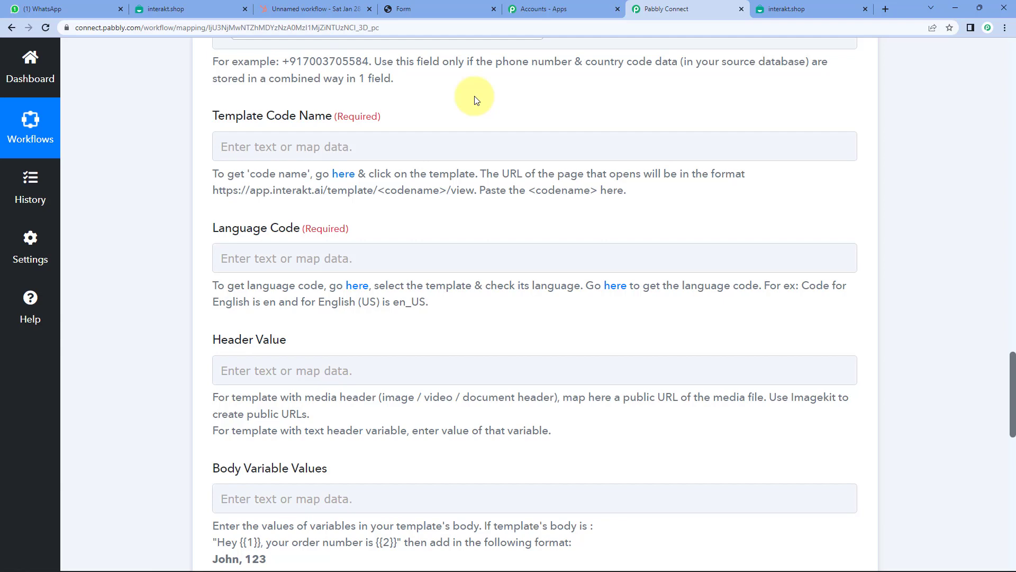
{"action": "left_click", "coordinate": [182, 9]}
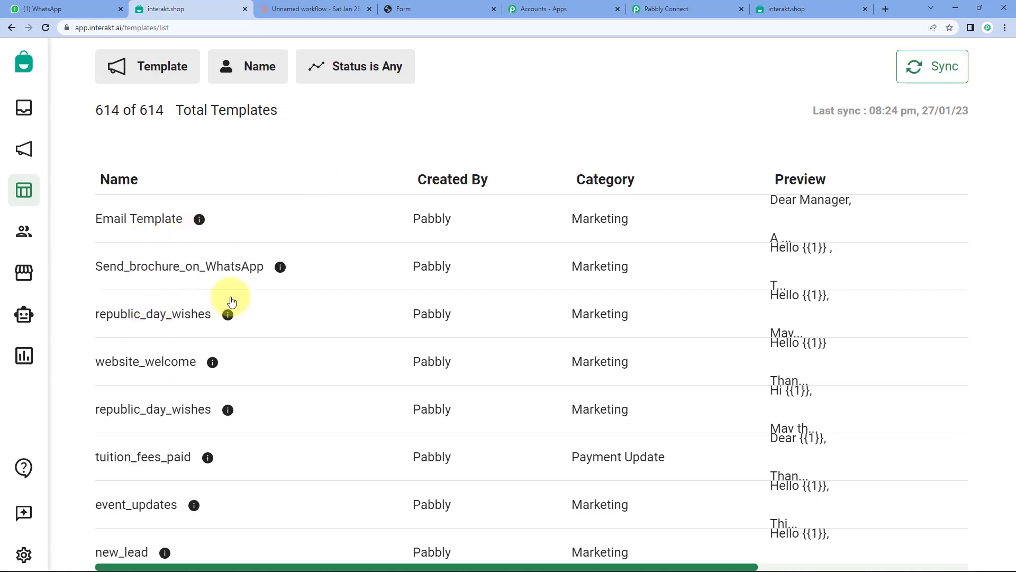
- Open the new_lead template and select its code name new_lead in the page address
{"action": "scroll", "coordinate": [125, 408], "scroll_direction": "down", "scroll_amount": 3}
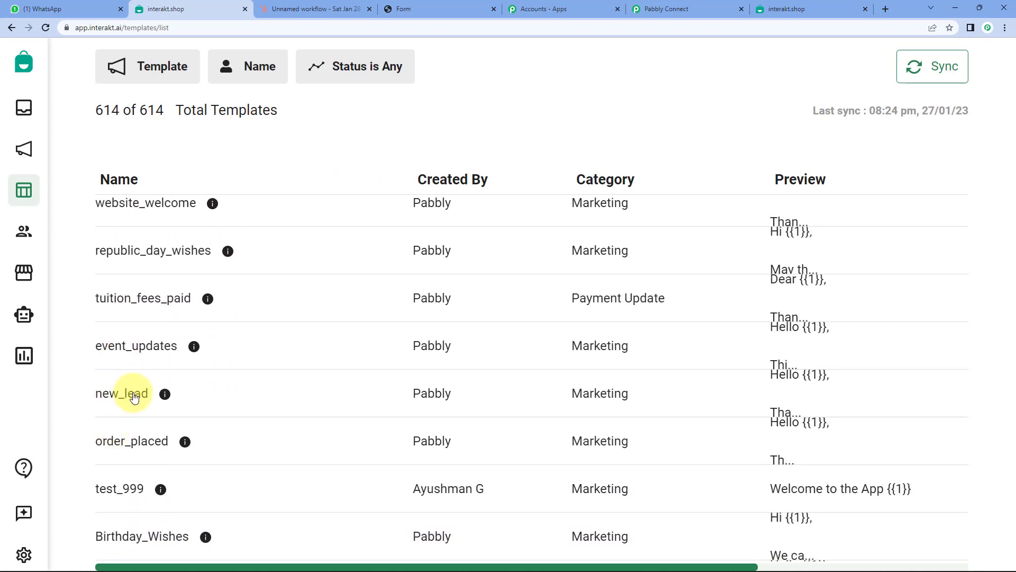
{"action": "left_click", "coordinate": [116, 403]}
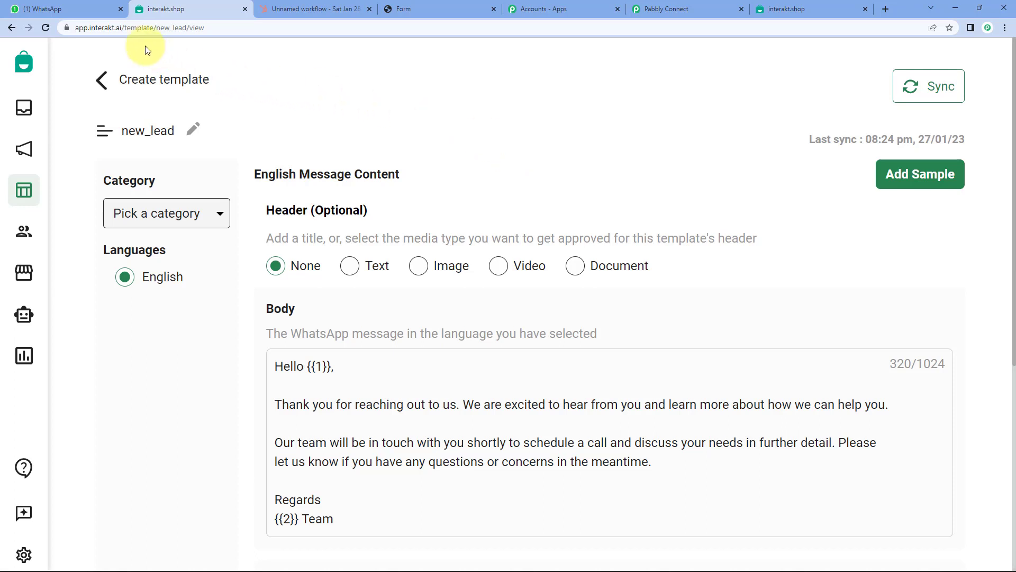
{"action": "left_click", "coordinate": [141, 28]}
{"action": "left_click", "coordinate": [157, 28]}
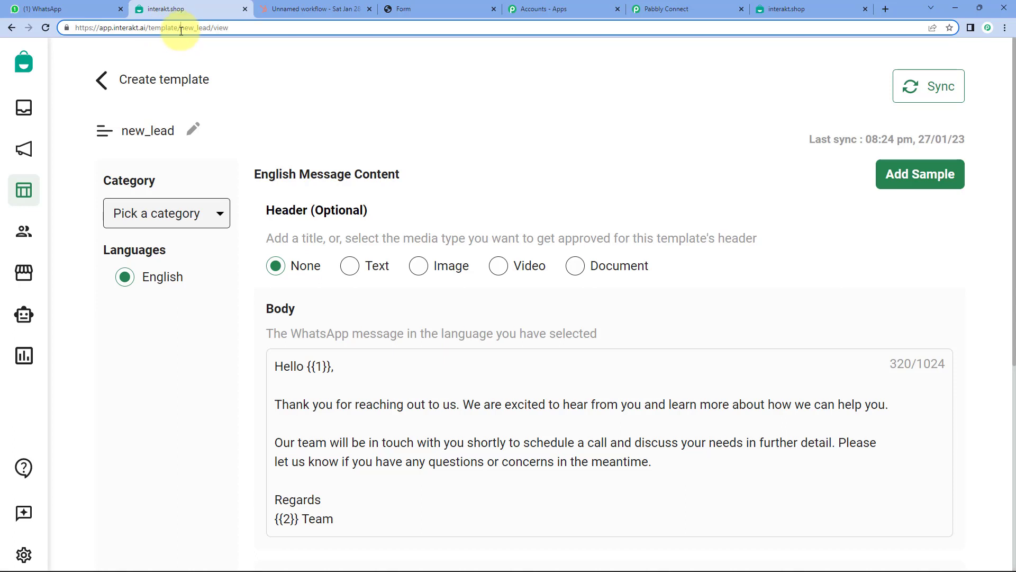
{"action": "left_click_drag", "start_coordinate": [181, 29], "coordinate": [189, 30]}
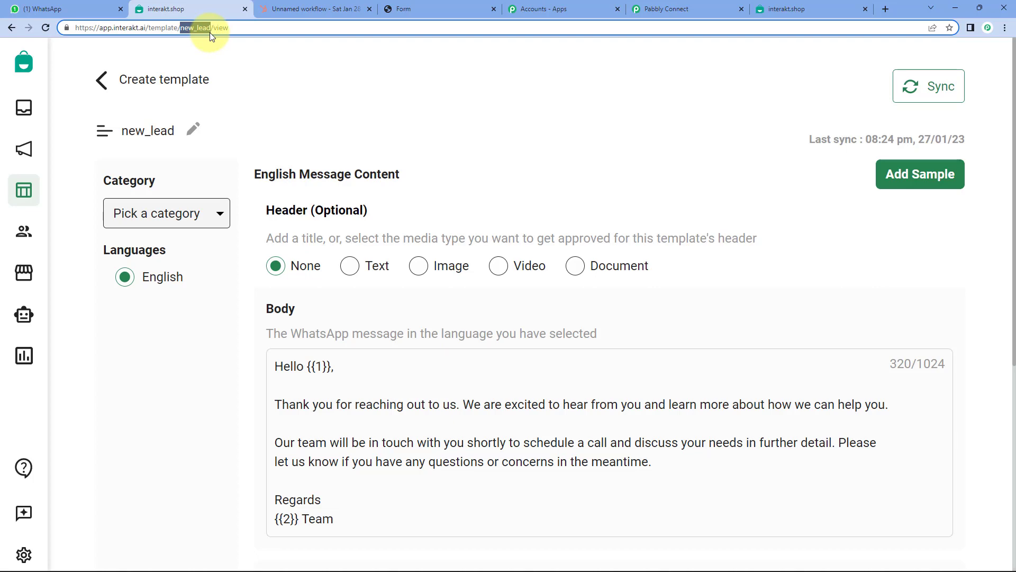
- Paste new_lead into the Interakt action's Template Code Name field
{"action": "left_click", "coordinate": [680, 9]}
{"action": "left_click", "coordinate": [331, 147]}
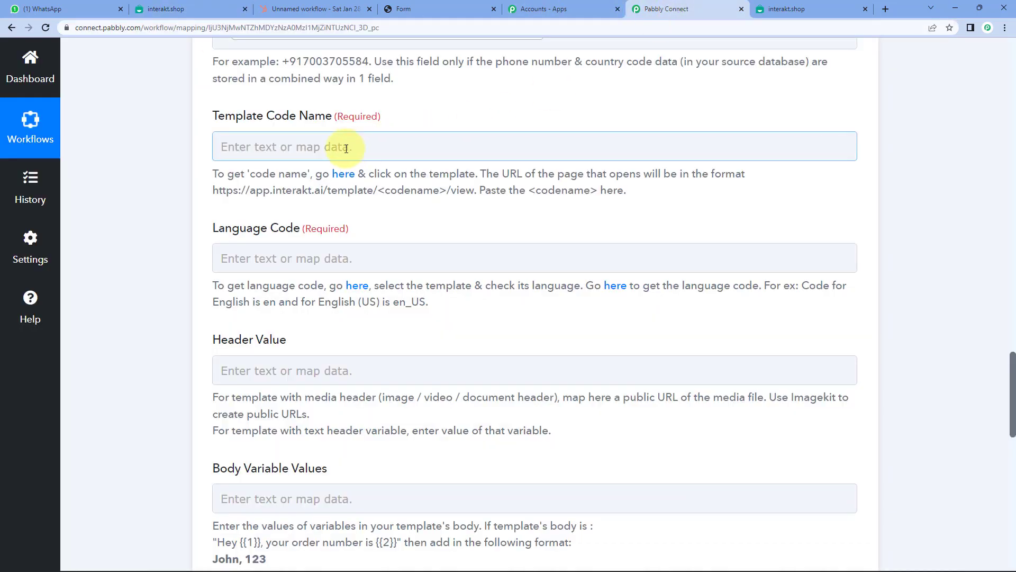
{"action": "left_click", "coordinate": [311, 147]}
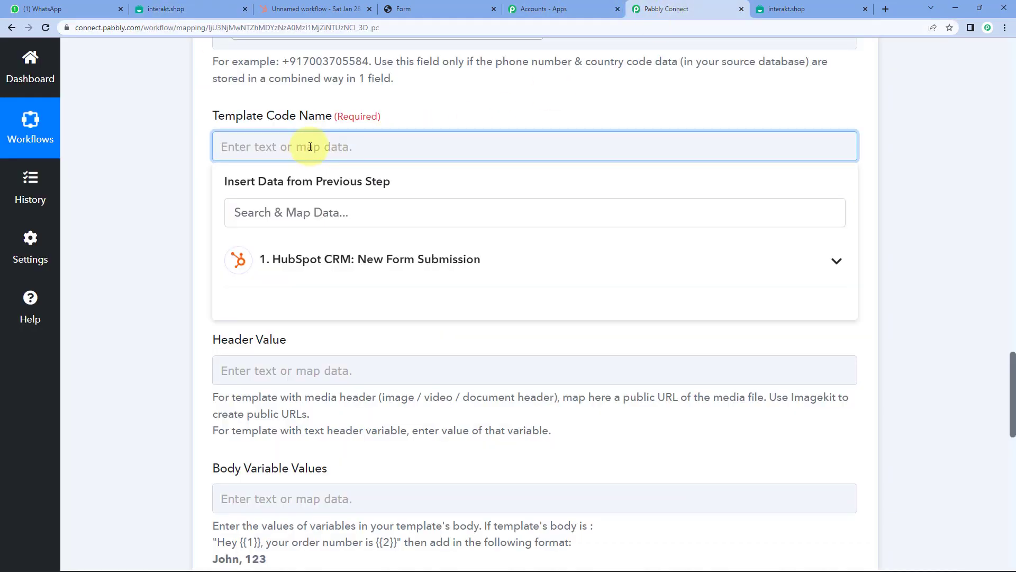
{"action": "type", "text": "new_lead"}
{"action": "left_click", "coordinate": [179, 157]}
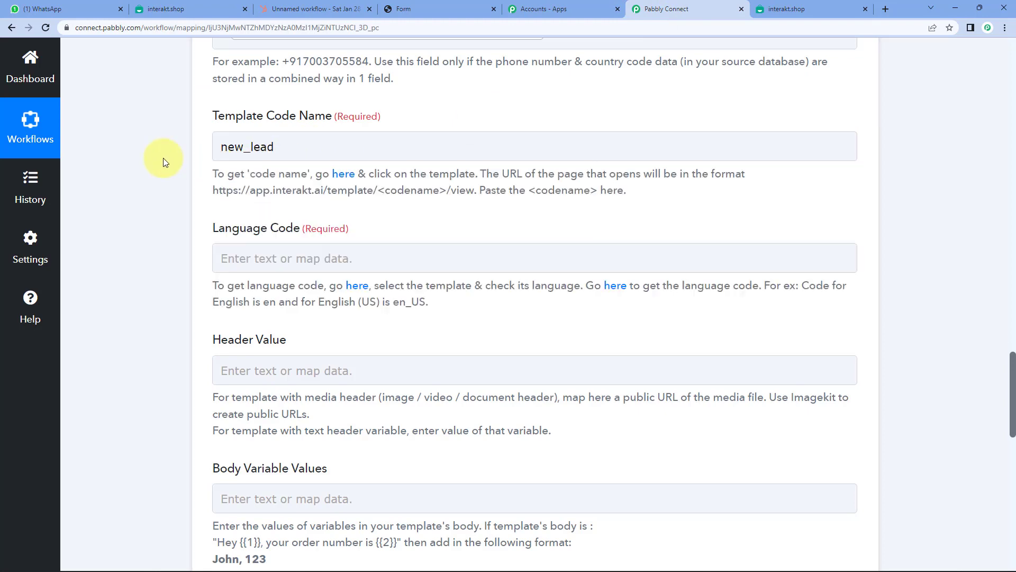
- Back in Interakt, reselect new_lead in the template's page address and return to it
{"action": "left_click", "coordinate": [169, 9]}
{"action": "left_click_drag", "start_coordinate": [180, 27], "coordinate": [211, 27]}
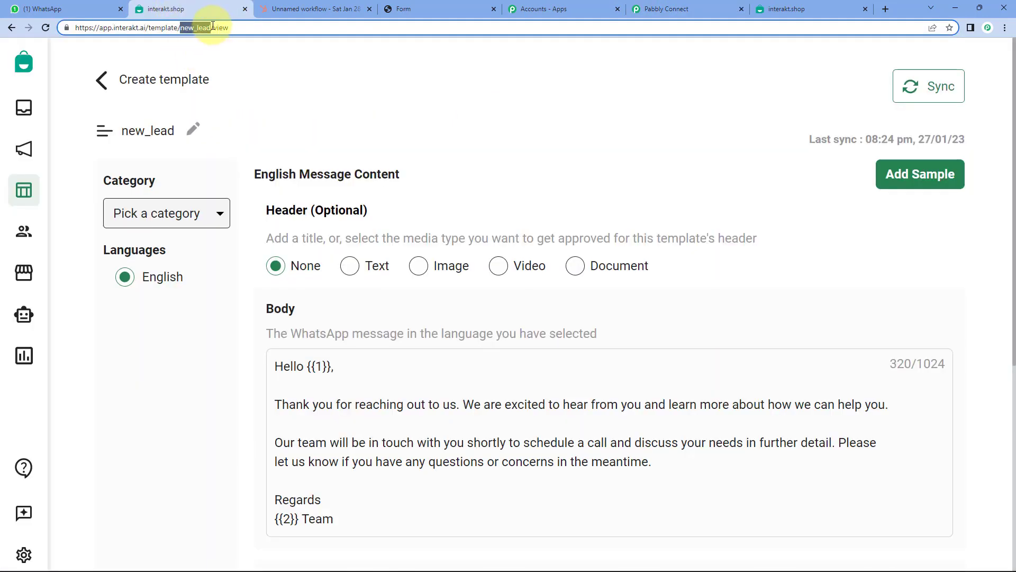
{"action": "left_click", "coordinate": [212, 27]}
{"action": "left_click", "coordinate": [180, 27]}
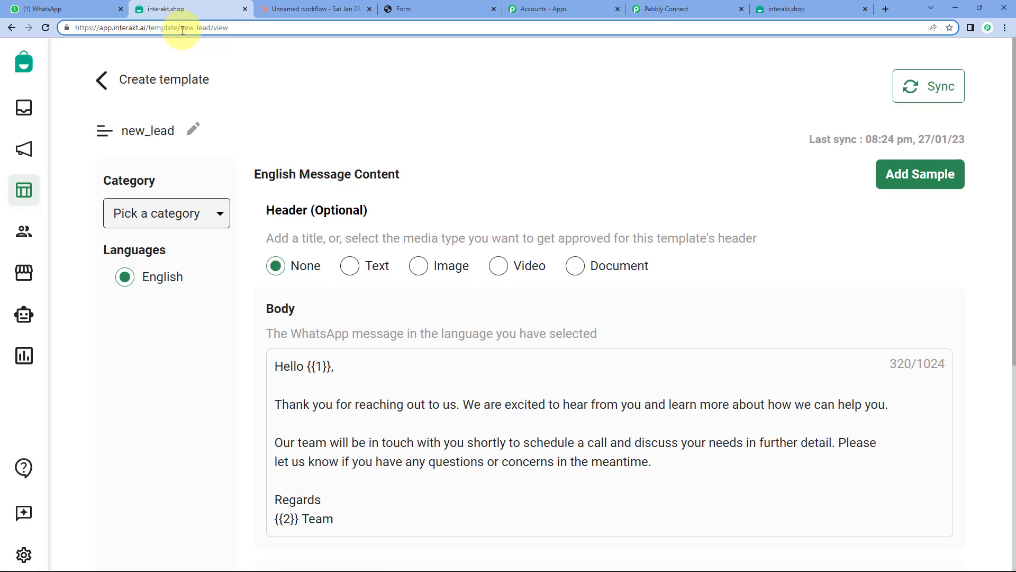
{"action": "left_click_drag", "start_coordinate": [181, 27], "coordinate": [212, 27]}
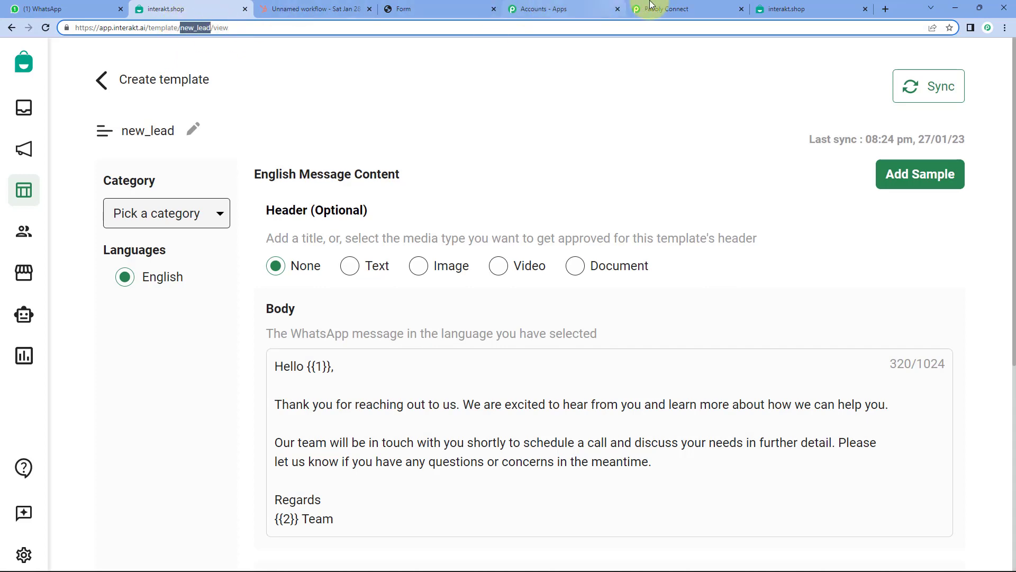
{"action": "left_click", "coordinate": [796, 9]}
{"action": "left_click", "coordinate": [654, 8]}
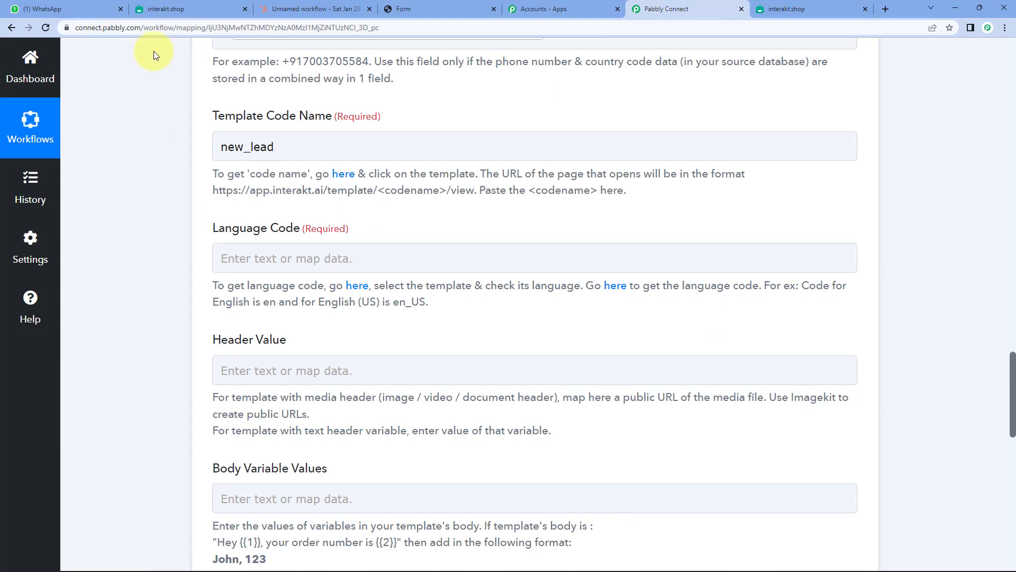
{"action": "left_click", "coordinate": [162, 9]}
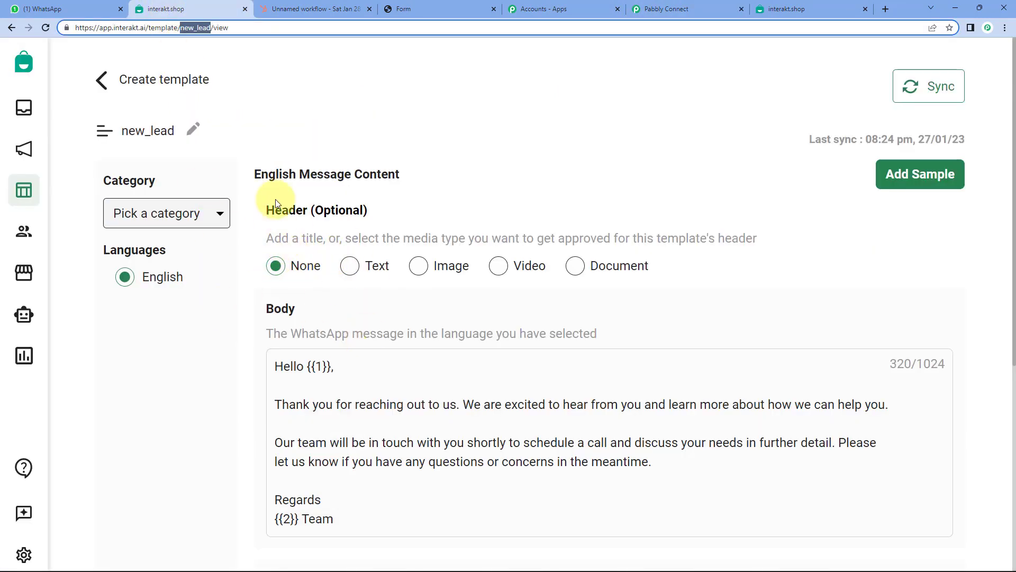
- Point out the new_lead body's 'Hello {{1}}' greeting and '{{2}} Team' sign-off placeholders
{"action": "scroll", "coordinate": [256, 254], "scroll_direction": "down", "scroll_amount": 1}
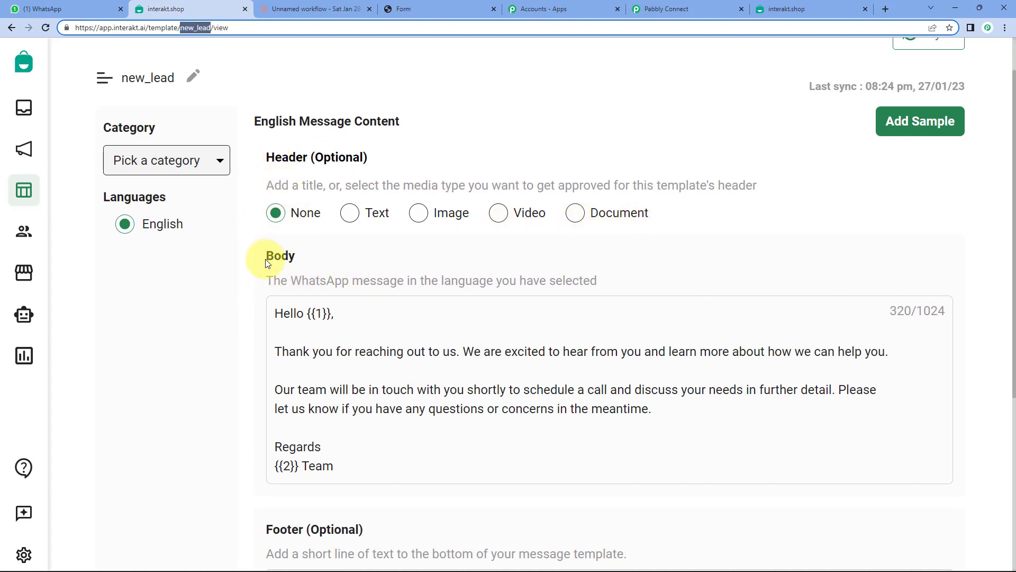
{"action": "scroll", "coordinate": [265, 260], "scroll_direction": "down", "scroll_amount": 2}
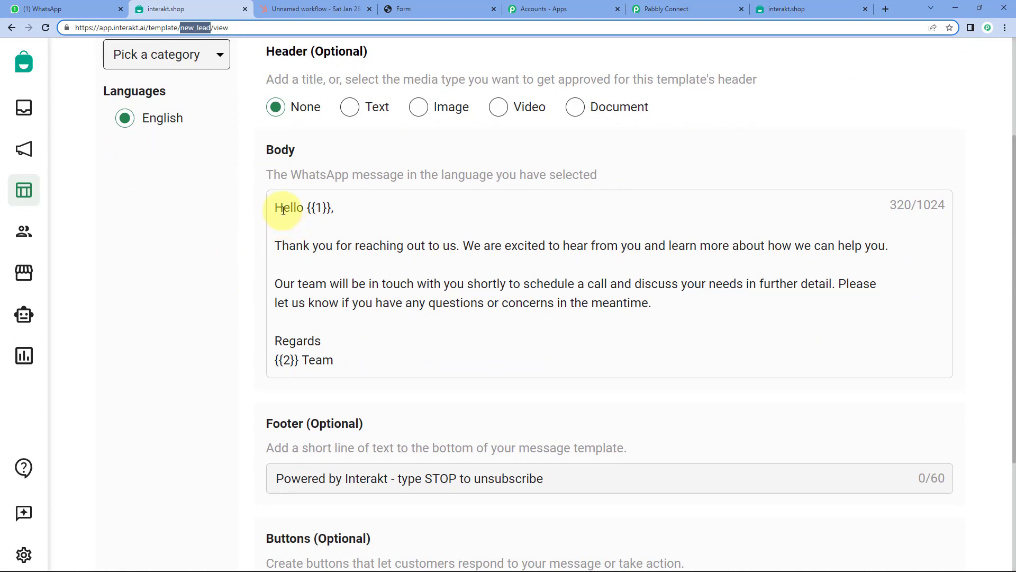
{"action": "left_click", "coordinate": [281, 208]}
{"action": "double_click", "coordinate": [280, 207]}
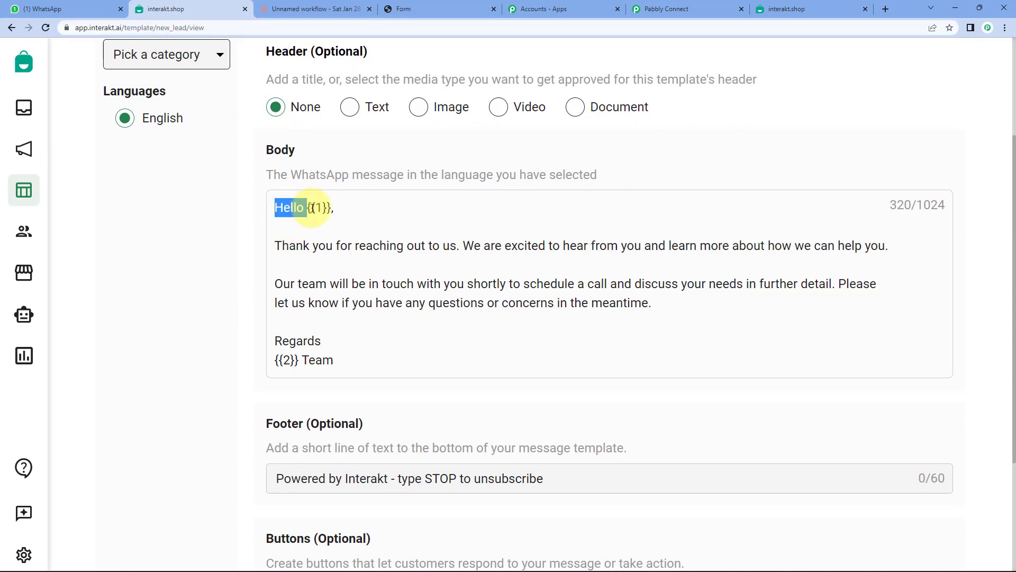
{"action": "left_click", "coordinate": [337, 211]}
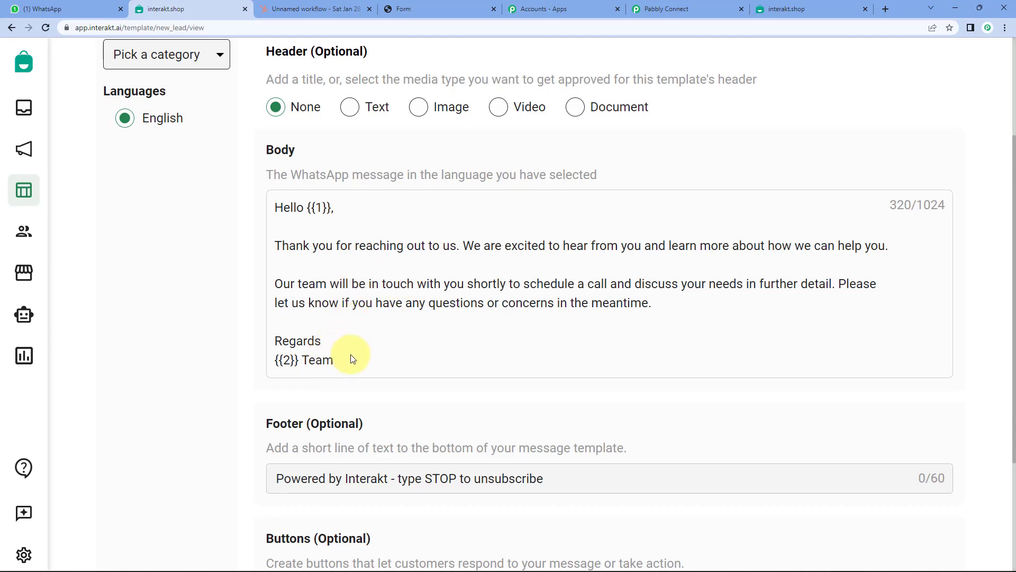
{"action": "double_click", "coordinate": [283, 207]}
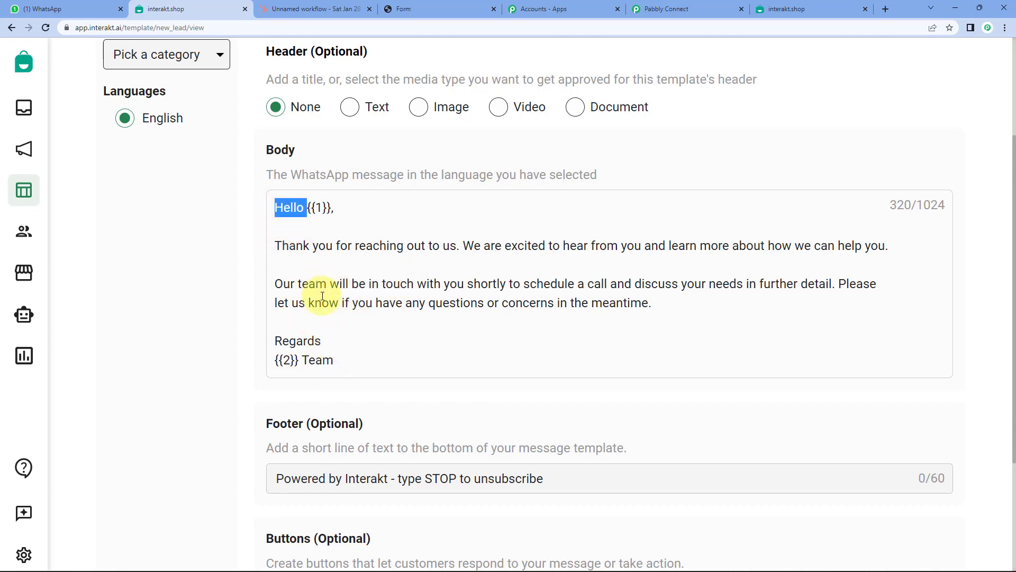
{"action": "left_click", "coordinate": [356, 286]}
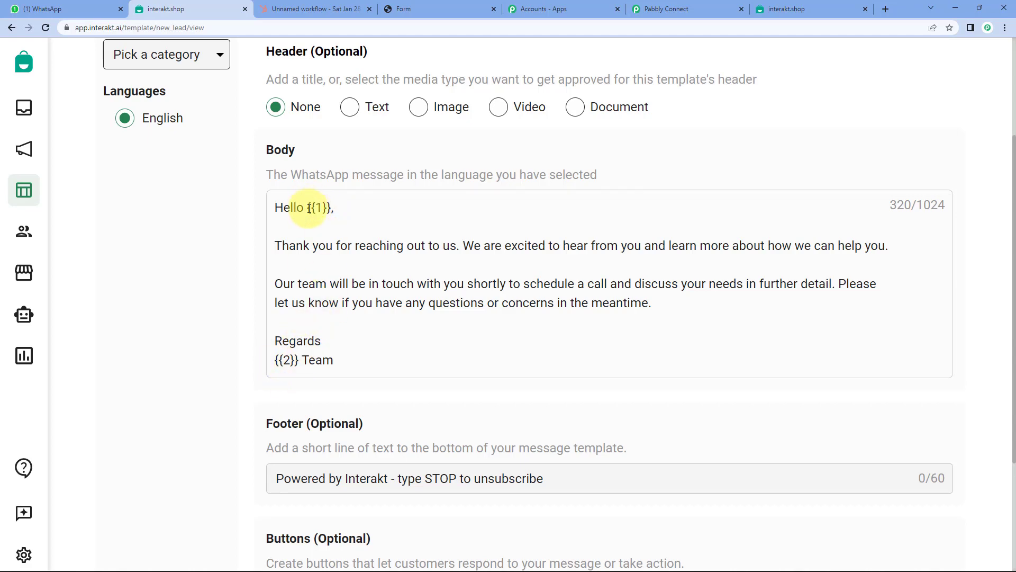
{"action": "double_click", "coordinate": [286, 208]}
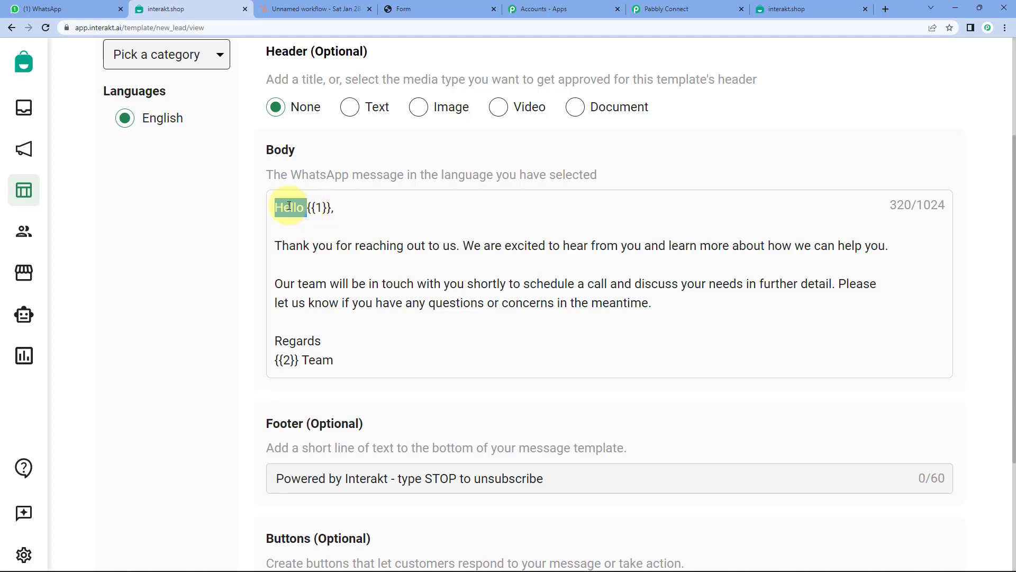
{"action": "left_click", "coordinate": [321, 210]}
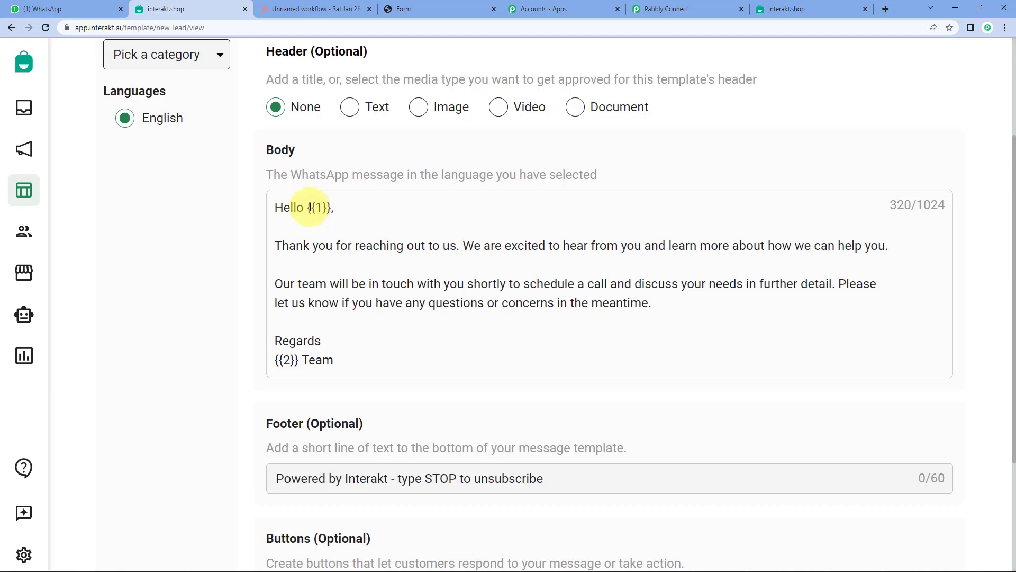
{"action": "double_click", "coordinate": [281, 207]}
{"action": "left_click", "coordinate": [642, 297]}
{"action": "left_click", "coordinate": [675, 9]}
- Enter 'en' as the Interakt action's Language Code
{"action": "scroll", "coordinate": [101, 162], "scroll_direction": "down", "scroll_amount": 2}
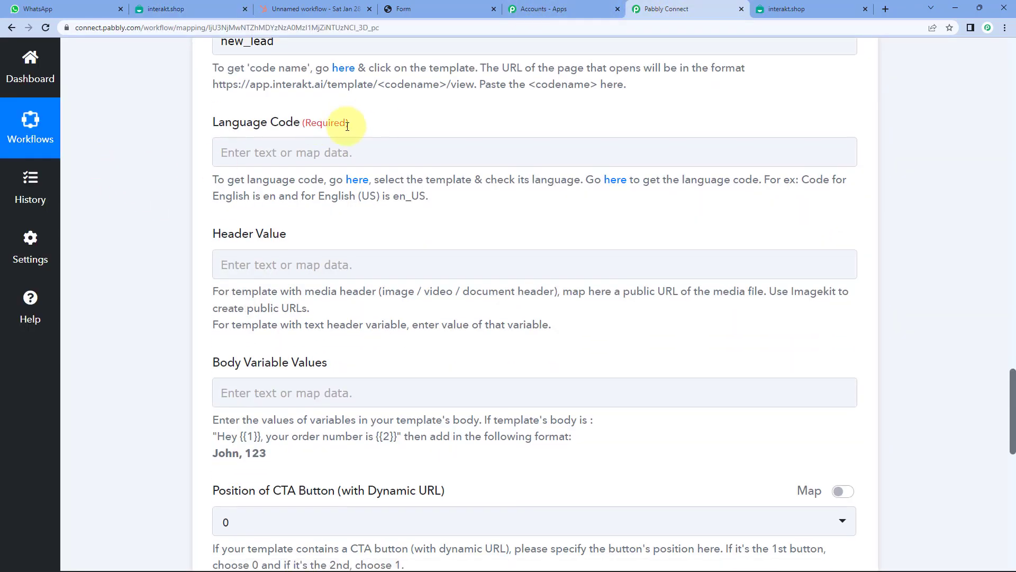
{"action": "left_click", "coordinate": [310, 154]}
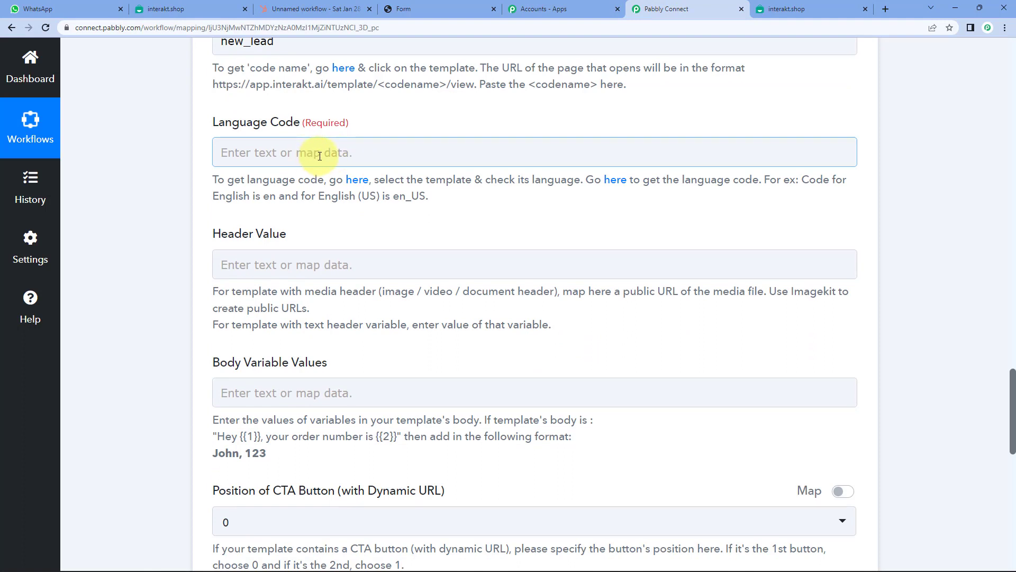
{"action": "left_click", "coordinate": [320, 156]}
{"action": "type", "text": "e"}
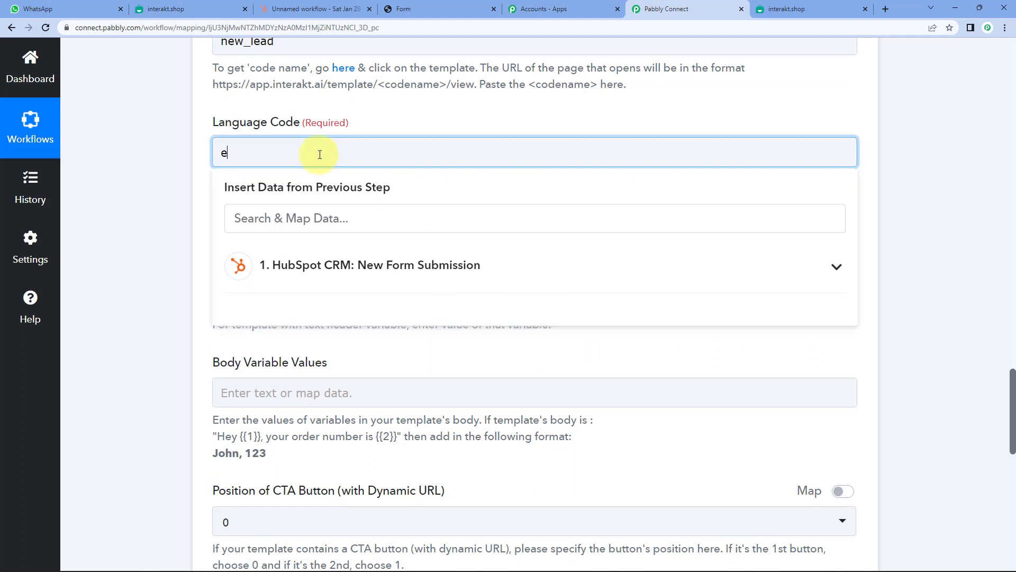
{"action": "type", "text": "n"}
{"action": "left_click", "coordinate": [186, 135]}
{"action": "scroll", "coordinate": [184, 139], "scroll_direction": "down", "scroll_amount": 2}
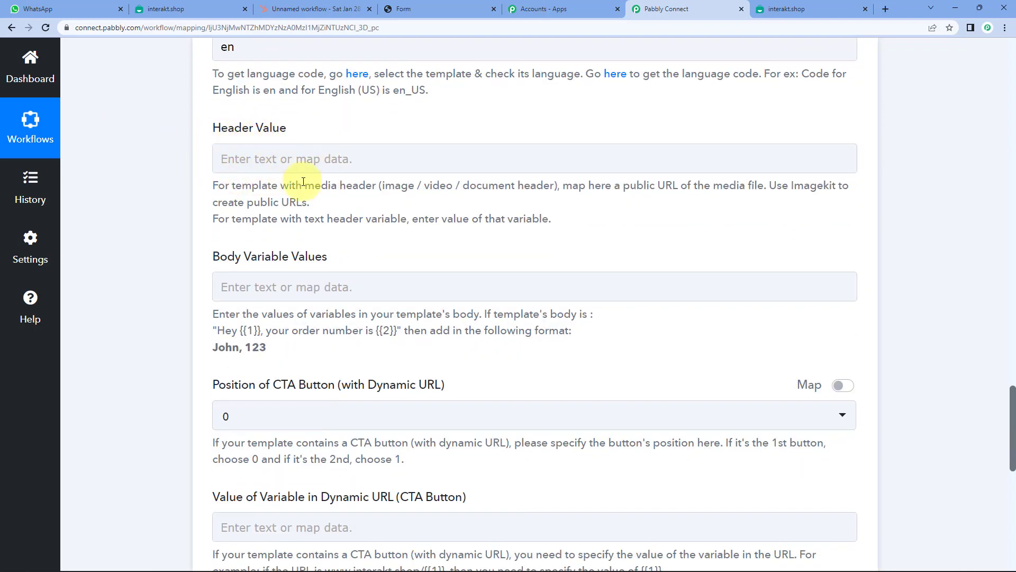
- Compare the template's body placeholders, then begin filling Body Variable Values
{"action": "left_click", "coordinate": [192, 7]}
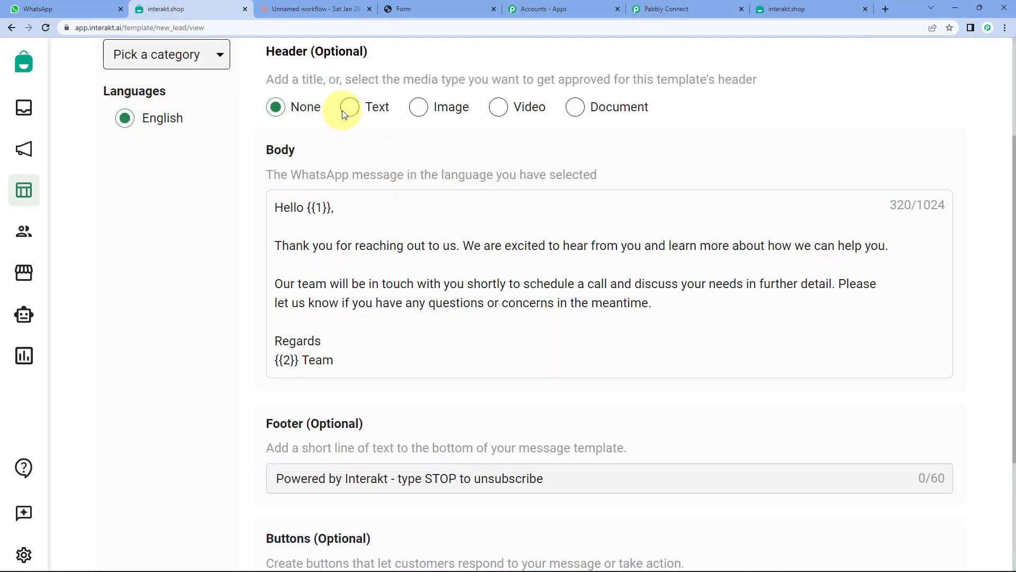
{"action": "left_click", "coordinate": [697, 10]}
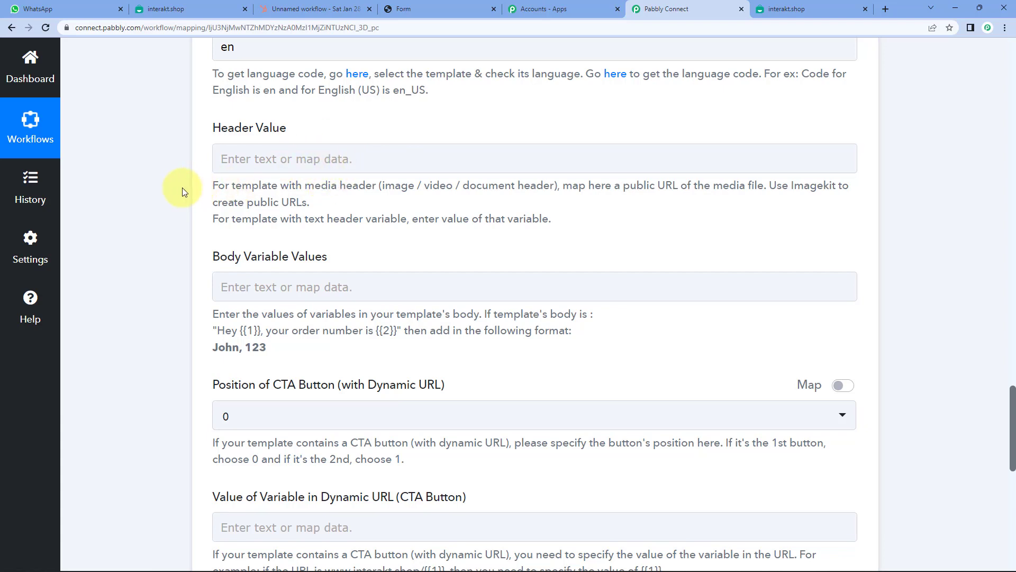
{"action": "scroll", "coordinate": [182, 187], "scroll_direction": "down", "scroll_amount": 2}
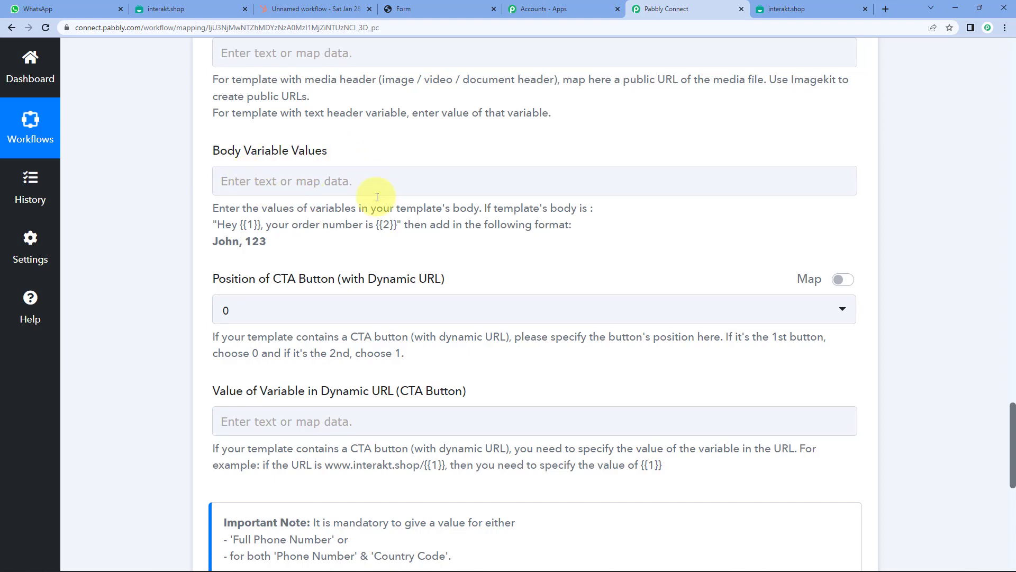
{"action": "left_click", "coordinate": [178, 10]}
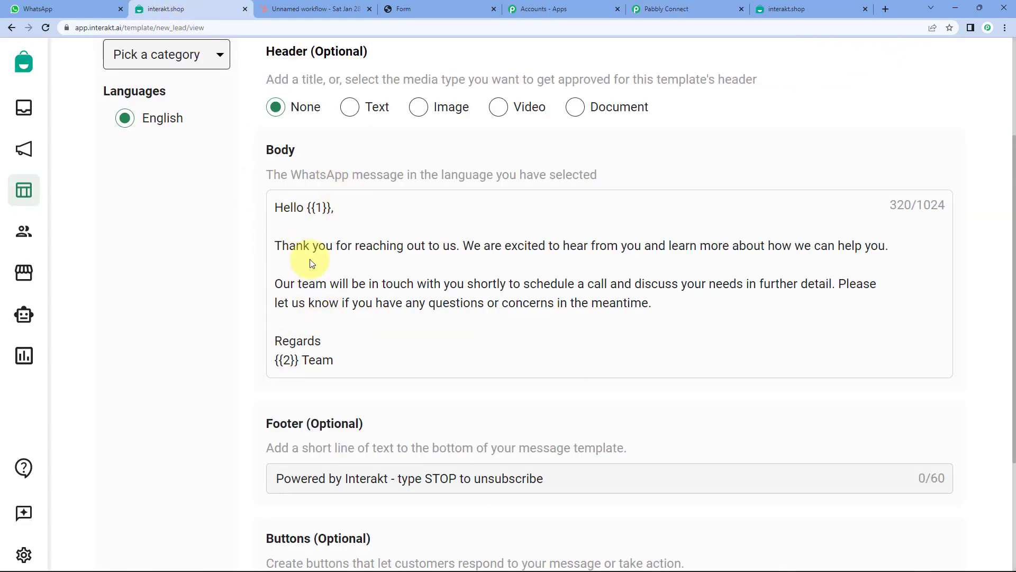
{"action": "left_click", "coordinate": [664, 9]}
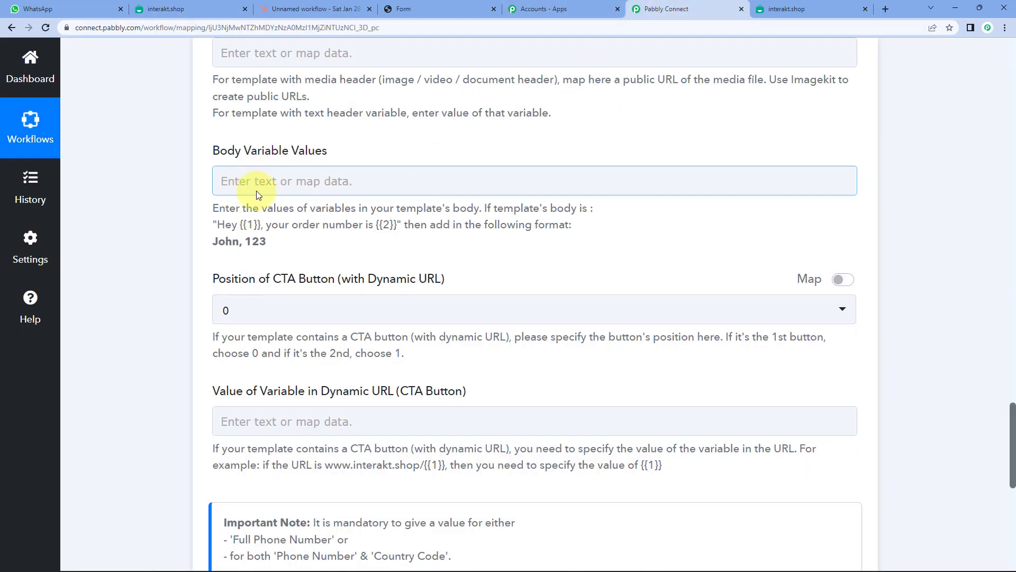
{"action": "left_click", "coordinate": [182, 10]}
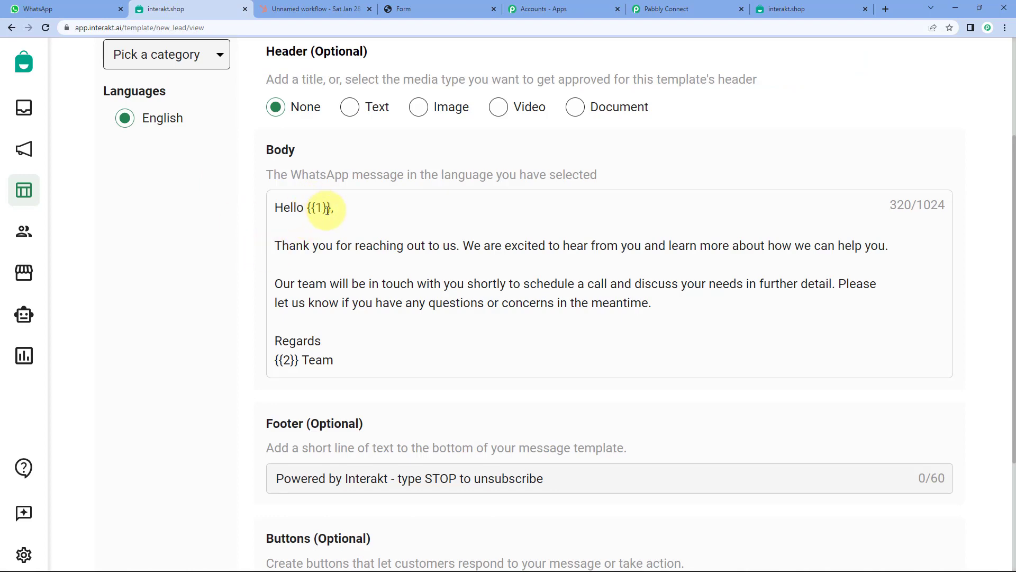
{"action": "left_click", "coordinate": [661, 9]}
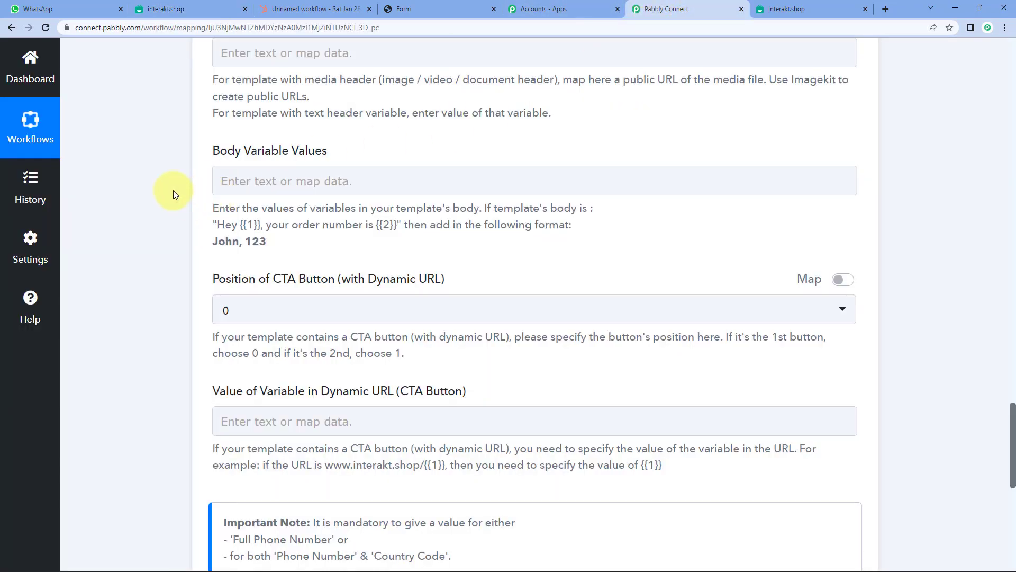
{"action": "scroll", "coordinate": [173, 189], "scroll_direction": "up", "scroll_amount": 1}
{"action": "scroll", "coordinate": [173, 190], "scroll_direction": "down", "scroll_amount": 1}
{"action": "left_click", "coordinate": [274, 183]}
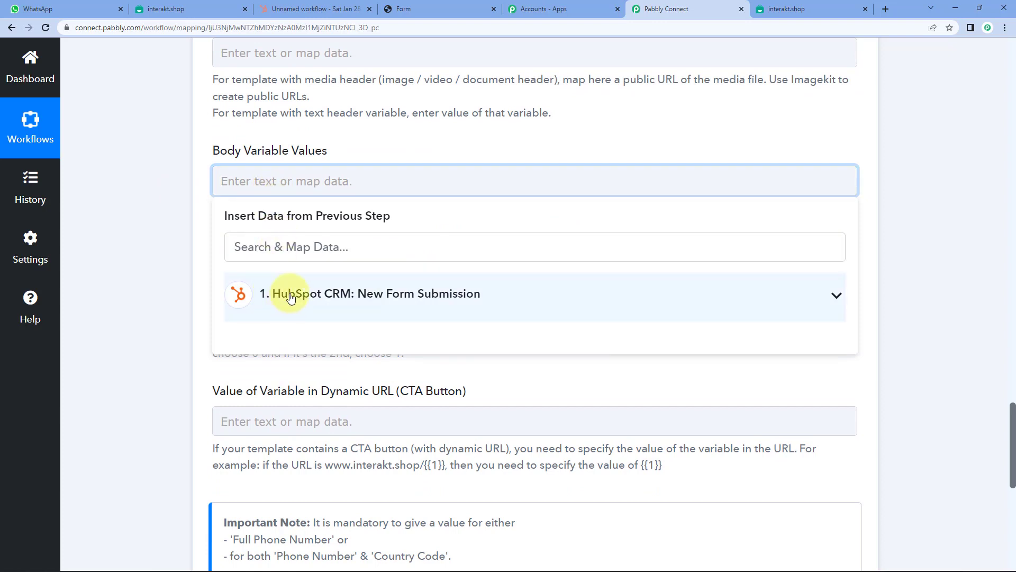
- Search 'name' and insert HubSpot's Properties Firstname Versions 0 Value into Body Variable Values
{"action": "left_click", "coordinate": [291, 298]}
{"action": "type", "text": "name"}
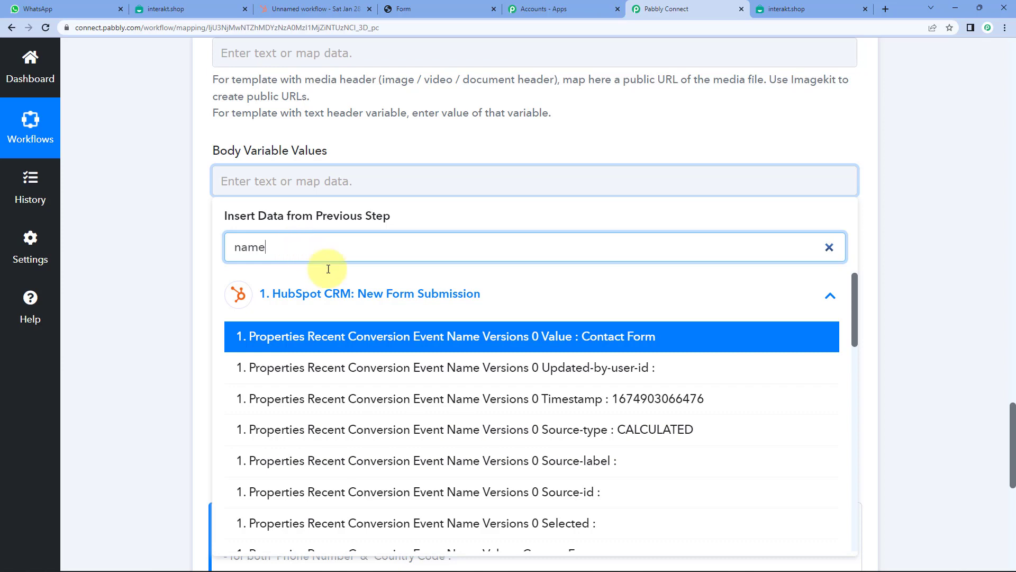
{"action": "scroll", "coordinate": [471, 411], "scroll_direction": "down", "scroll_amount": 3}
{"action": "scroll", "coordinate": [473, 416], "scroll_direction": "down", "scroll_amount": 2}
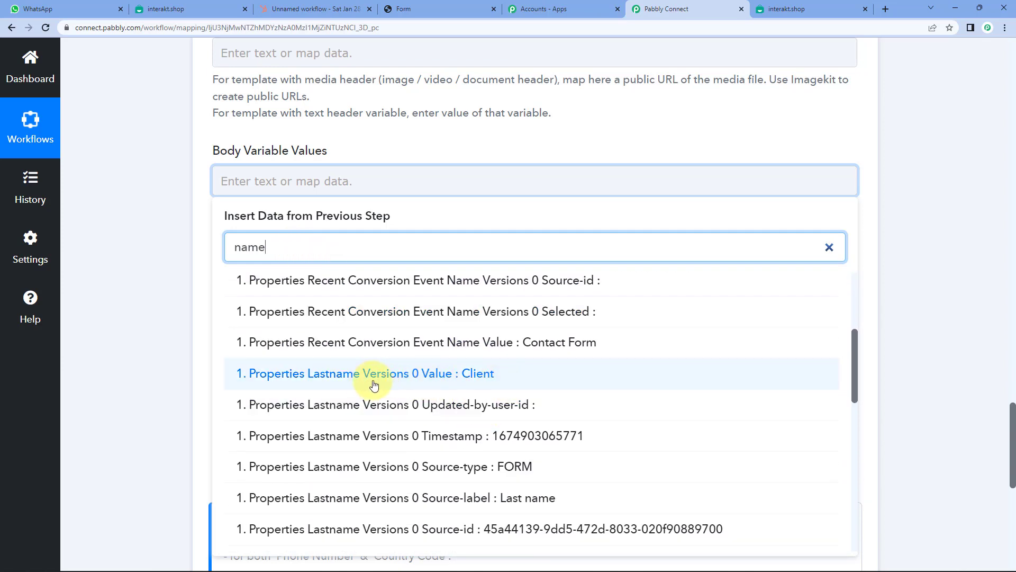
{"action": "scroll", "coordinate": [377, 382], "scroll_direction": "down", "scroll_amount": 5}
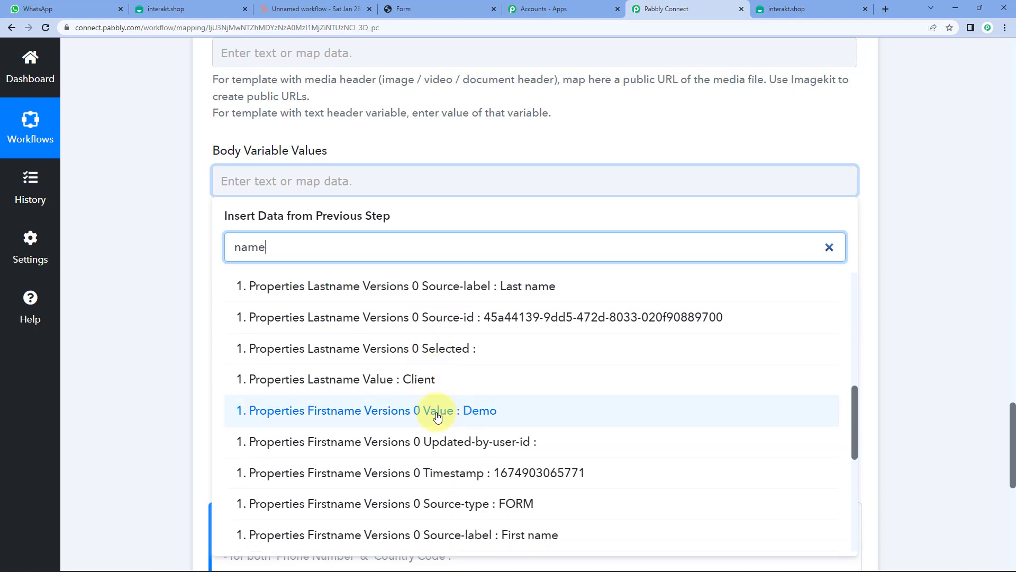
{"action": "left_click", "coordinate": [452, 412]}
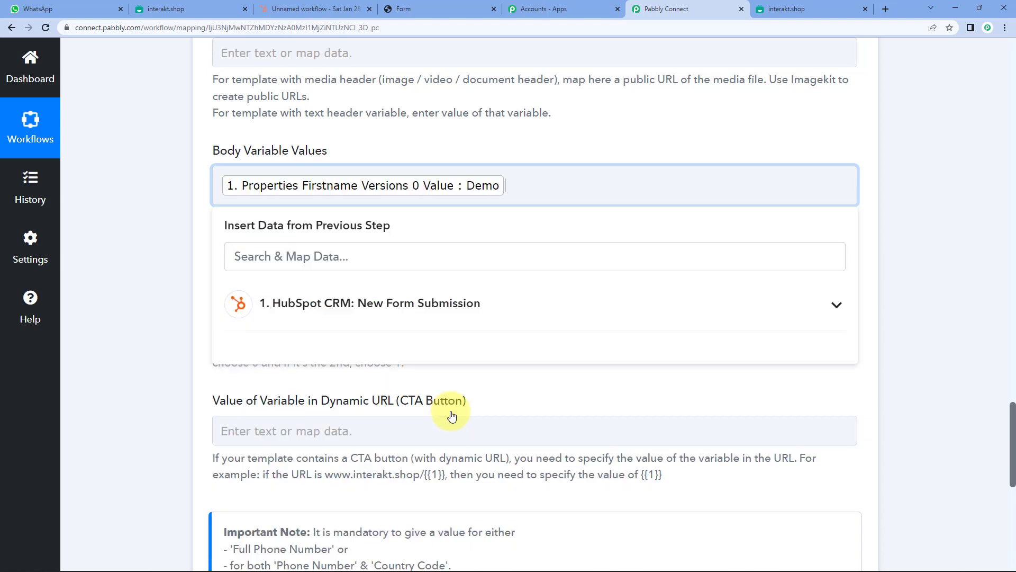
{"action": "left_click", "coordinate": [374, 310]}
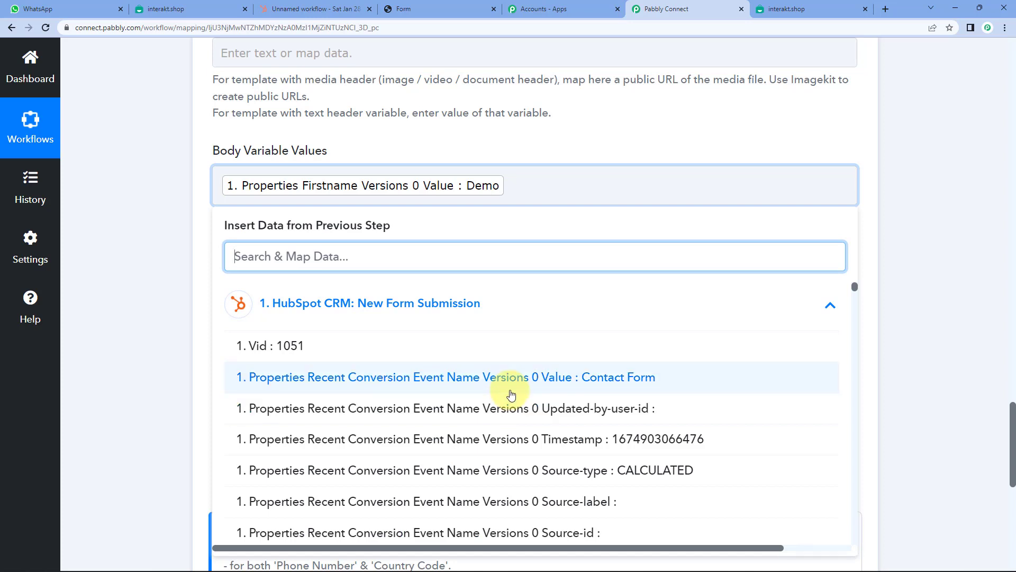
{"action": "left_click", "coordinate": [519, 185]}
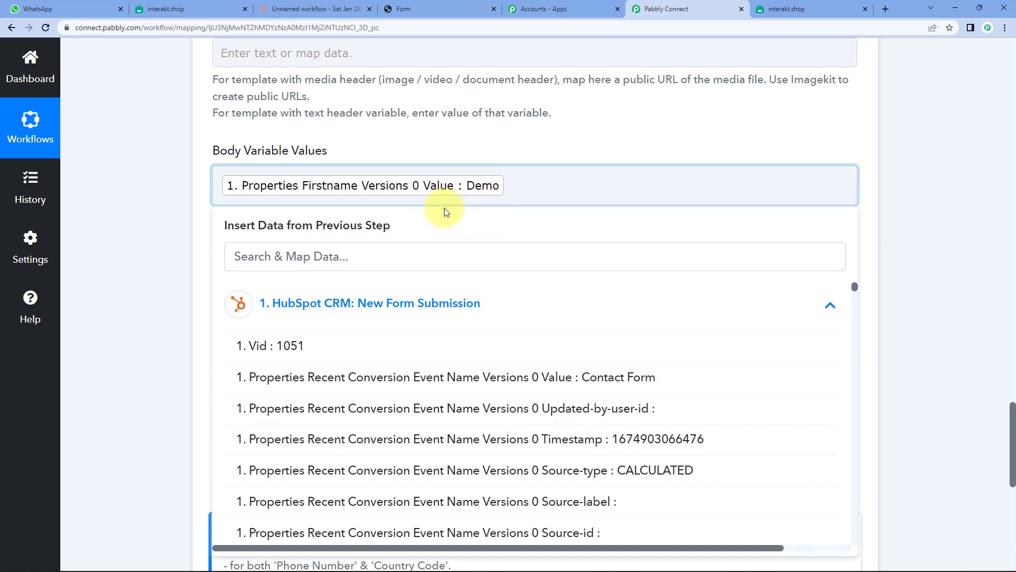
{"action": "left_click", "coordinate": [195, 212]}
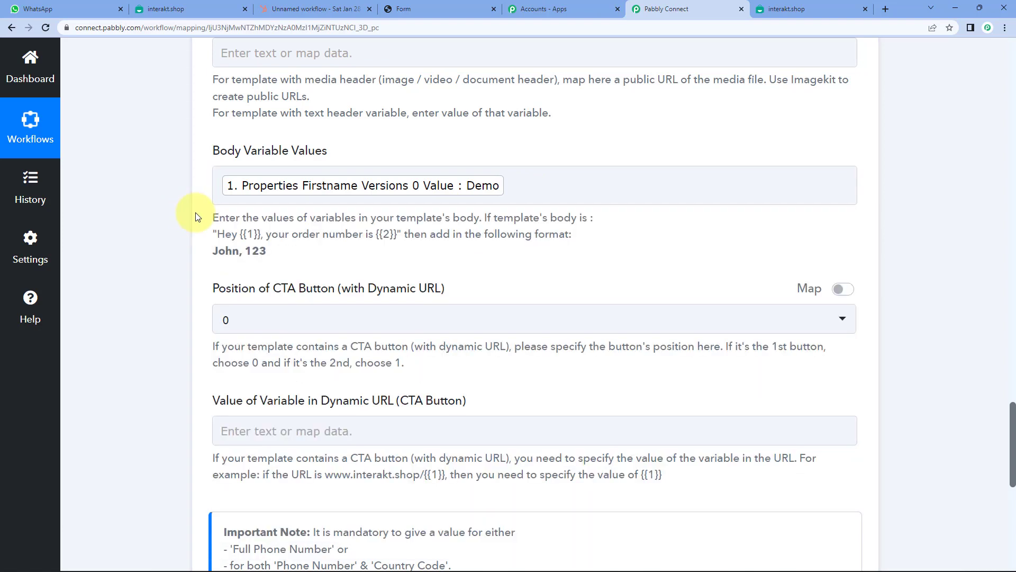
{"action": "left_click", "coordinate": [518, 185]}
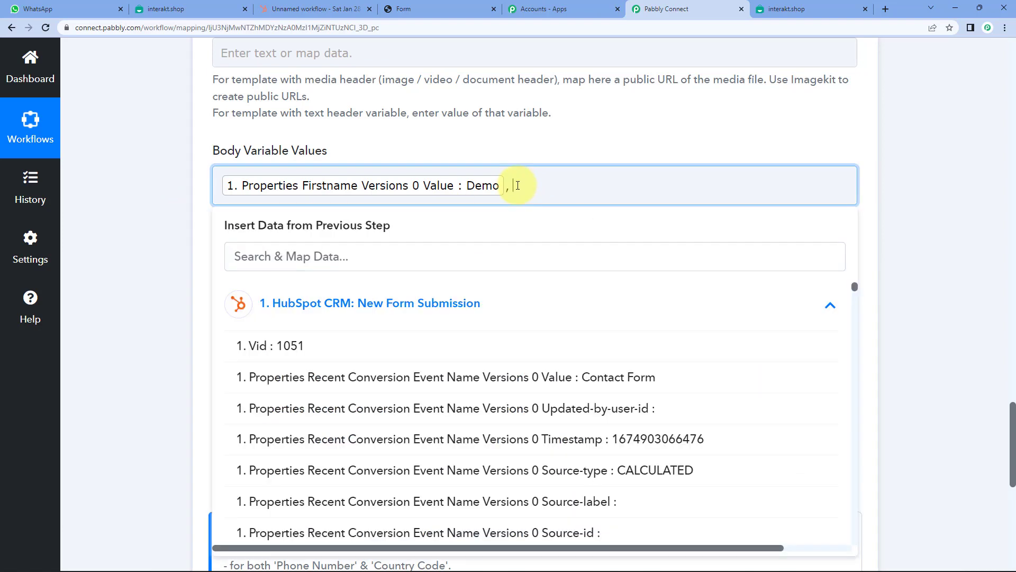
- Add ', Pabbly' after the first-name token to fill the template's second placeholder
{"action": "left_click", "coordinate": [186, 4]}
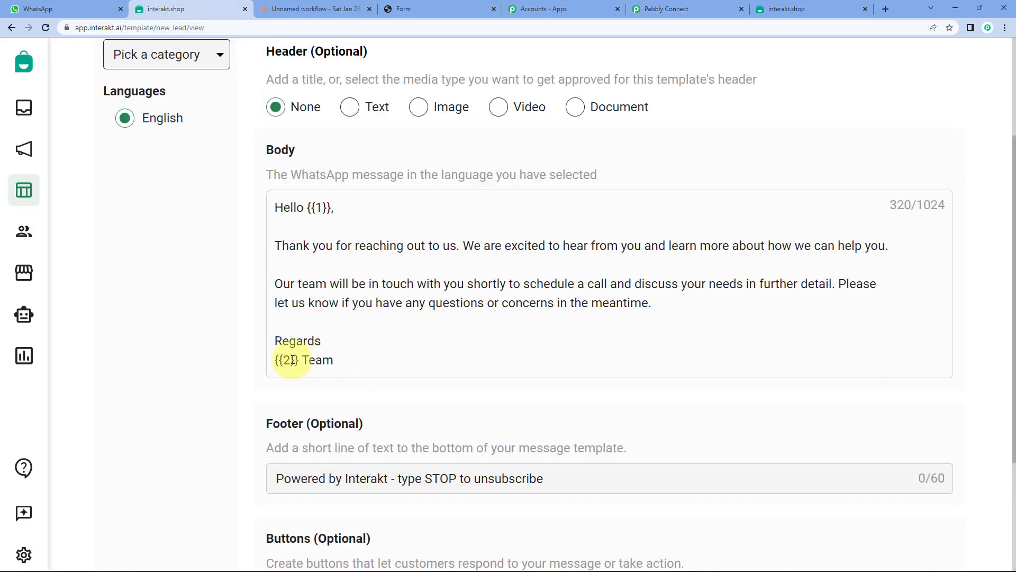
{"action": "left_click", "coordinate": [658, 8]}
{"action": "type", "text": "Pabbly"}
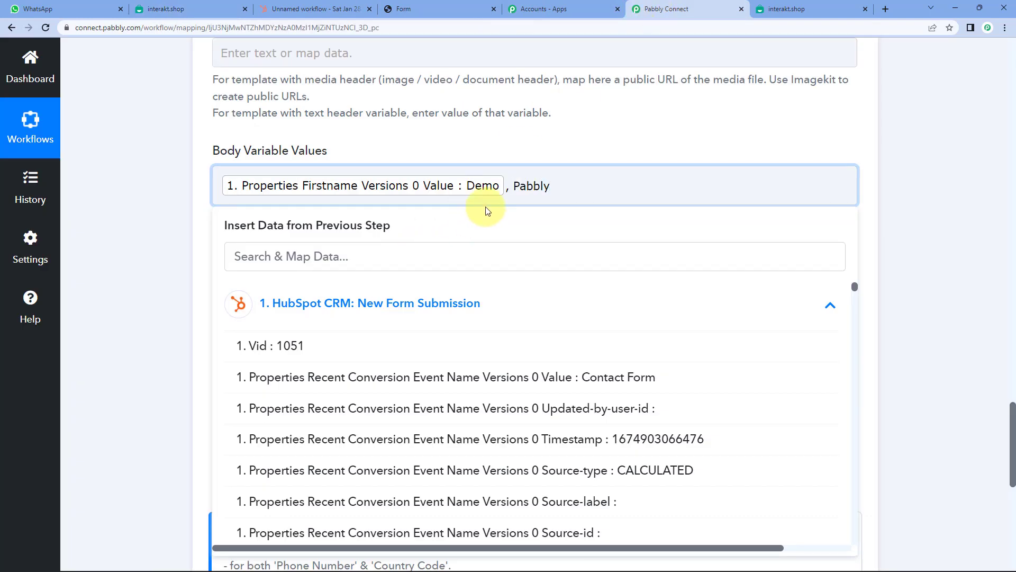
{"action": "double_click", "coordinate": [532, 186]}
{"action": "left_click", "coordinate": [612, 143]}
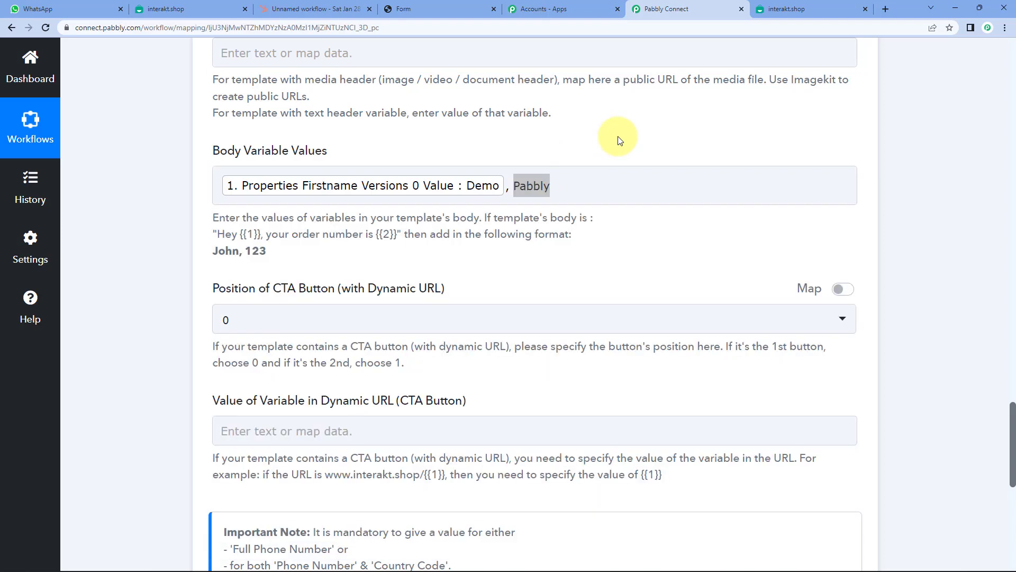
{"action": "left_click", "coordinate": [572, 185]}
{"action": "left_click", "coordinate": [533, 185]}
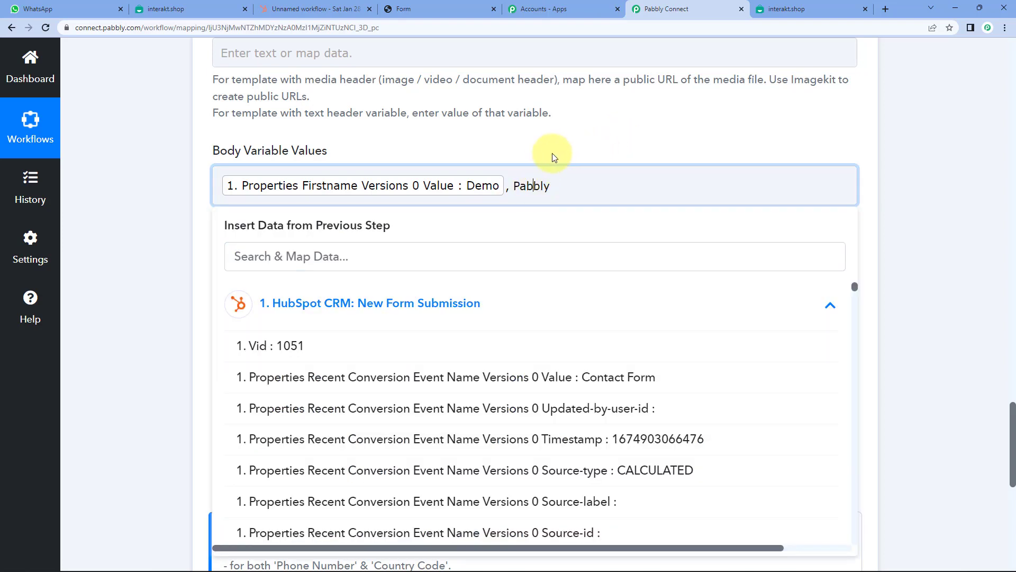
{"action": "left_click", "coordinate": [553, 151]}
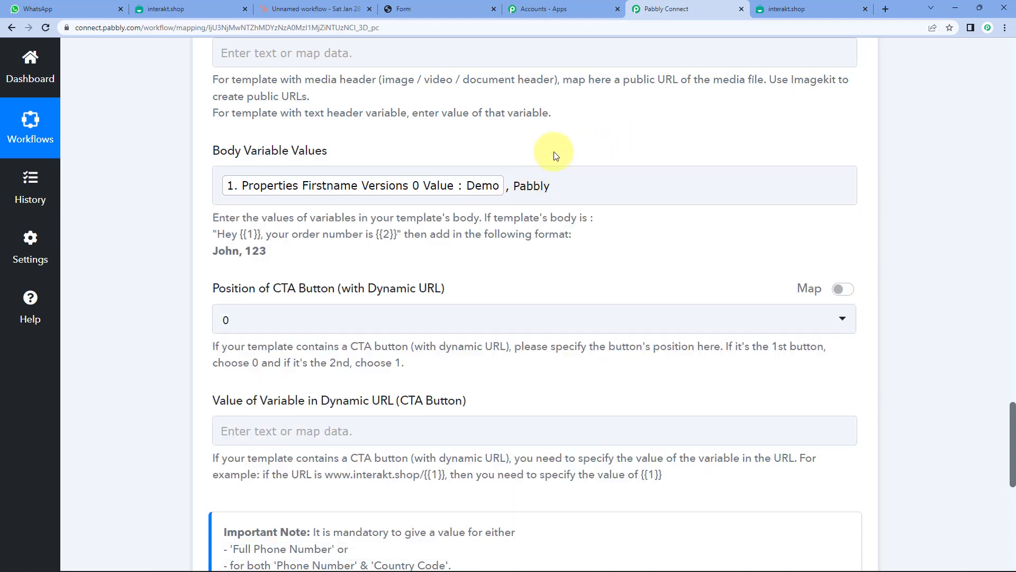
{"action": "left_click", "coordinate": [481, 185]}
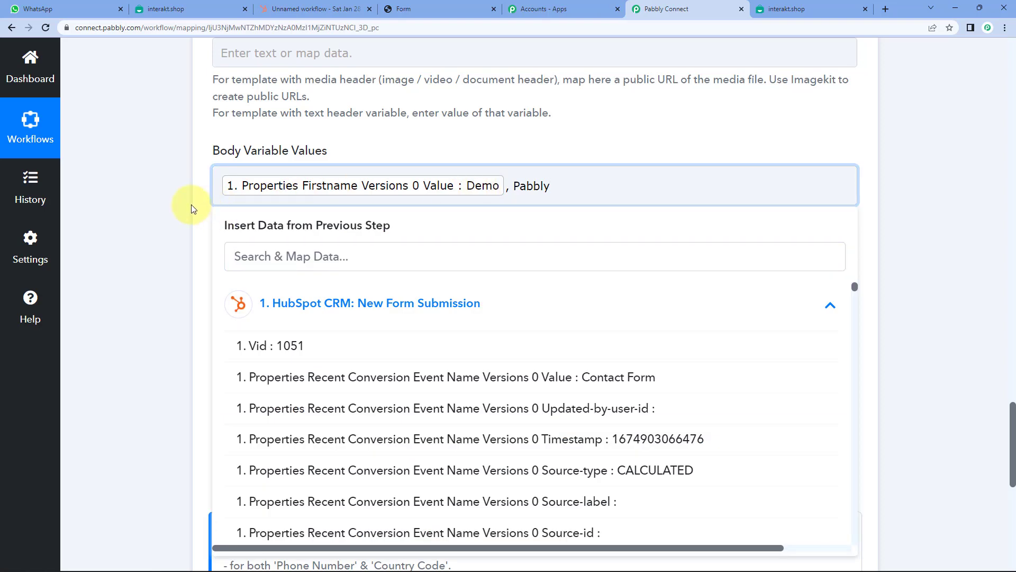
{"action": "left_click", "coordinate": [192, 205]}
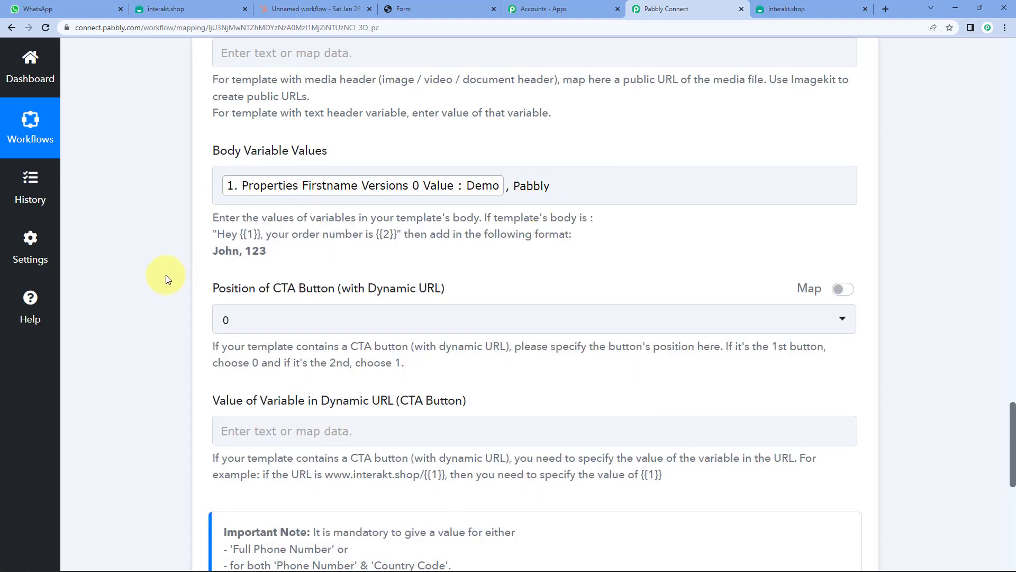
{"action": "scroll", "coordinate": [179, 271], "scroll_direction": "down", "scroll_amount": 2}
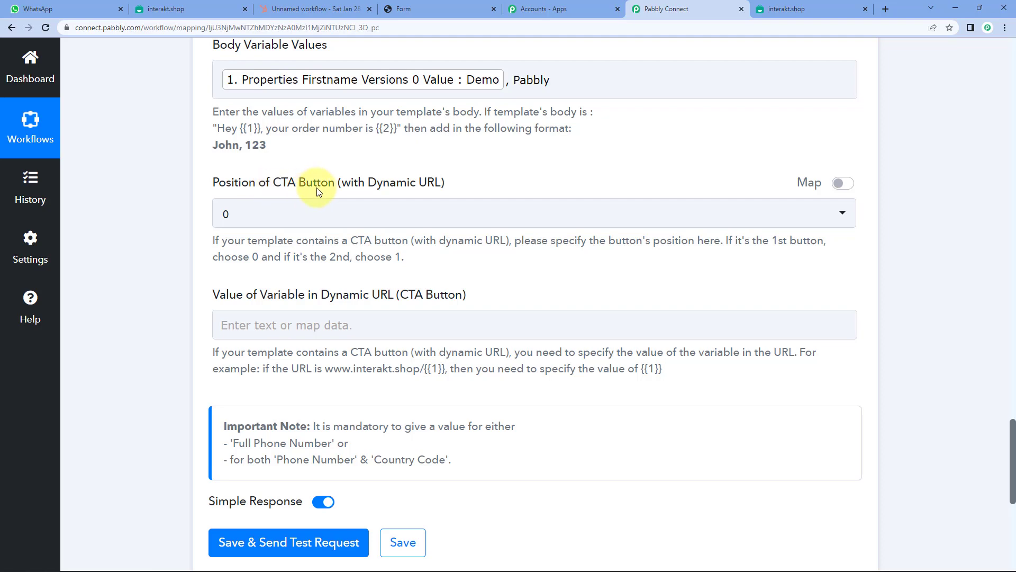
{"action": "left_click", "coordinate": [174, 9]}
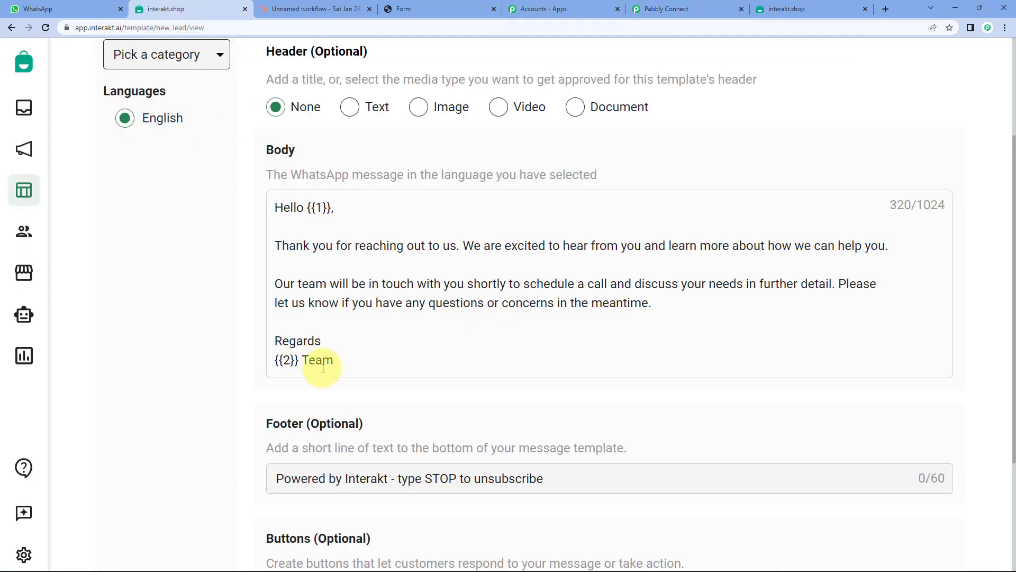
{"action": "scroll", "coordinate": [323, 368], "scroll_direction": "down", "scroll_amount": 3}
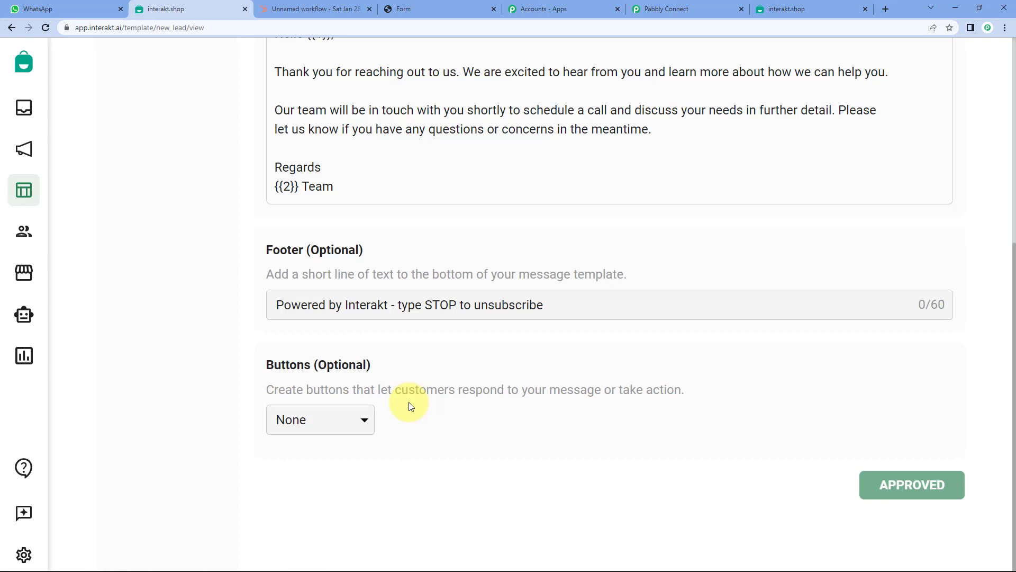
- Scroll through the Interakt action fields and check the first-name Body Variable Values mapping
{"action": "left_click", "coordinate": [681, 15]}
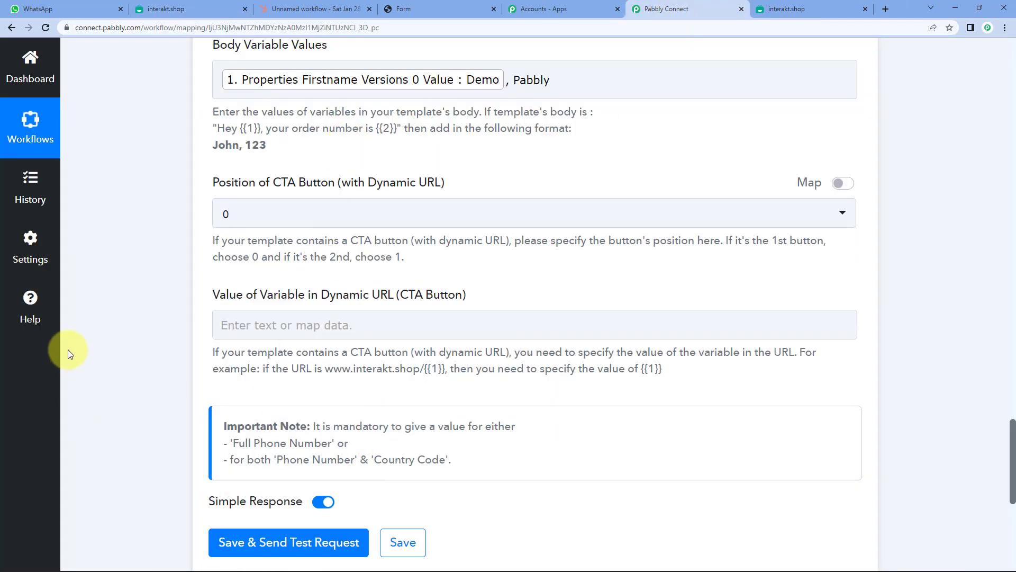
{"action": "scroll", "coordinate": [127, 391], "scroll_direction": "down", "scroll_amount": 3}
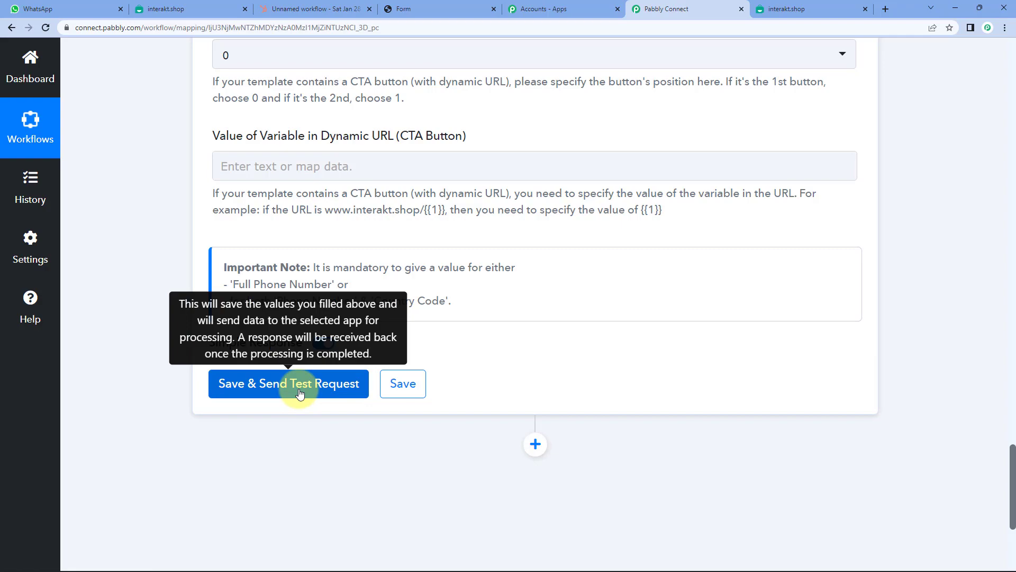
{"action": "scroll", "coordinate": [399, 281], "scroll_direction": "up", "scroll_amount": 10}
{"action": "scroll", "coordinate": [413, 265], "scroll_direction": "down", "scroll_amount": 3}
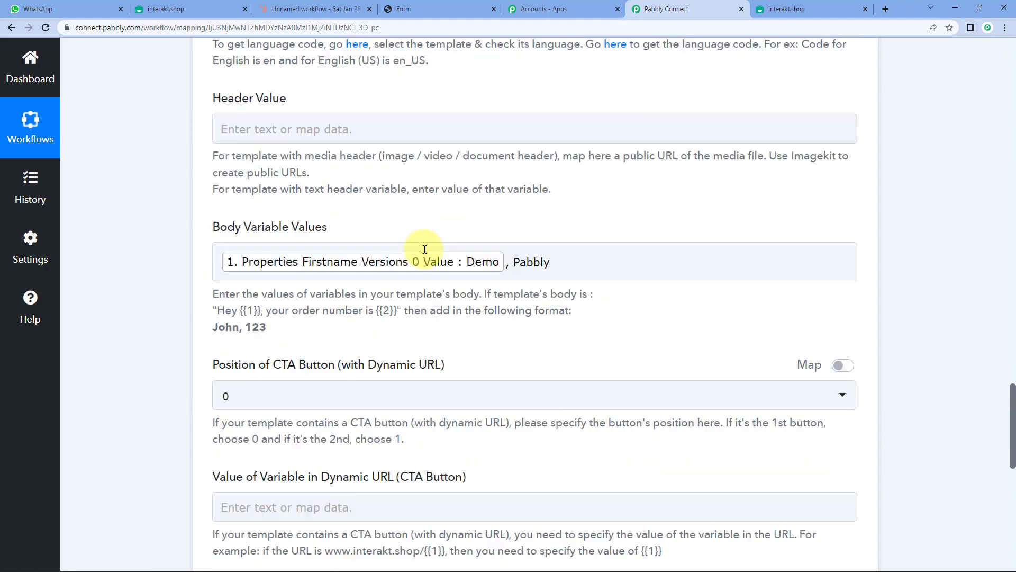
{"action": "scroll", "coordinate": [451, 275], "scroll_direction": "up", "scroll_amount": 12}
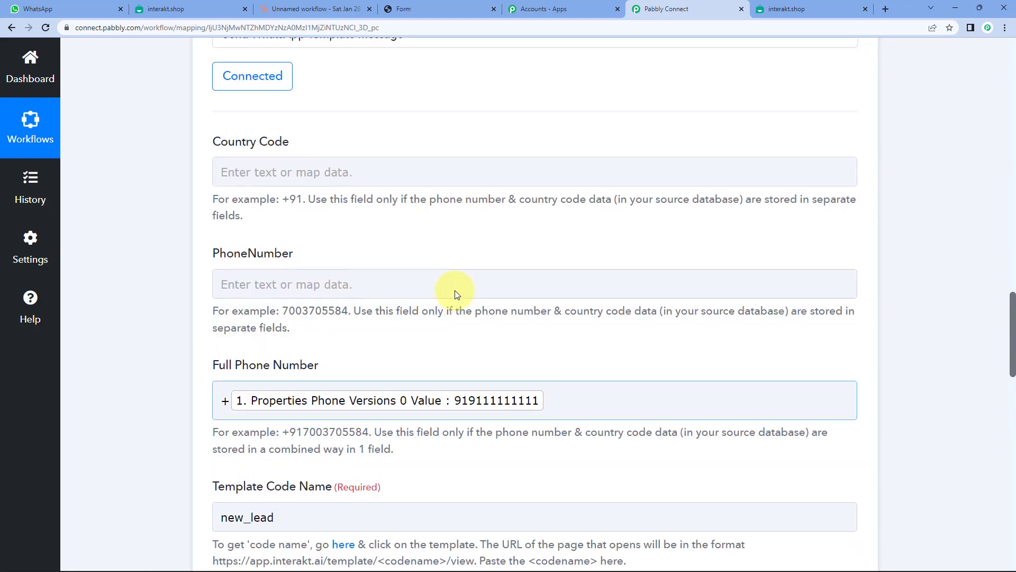
{"action": "scroll", "coordinate": [455, 297], "scroll_direction": "up", "scroll_amount": 4}
{"action": "scroll", "coordinate": [454, 301], "scroll_direction": "down", "scroll_amount": 7}
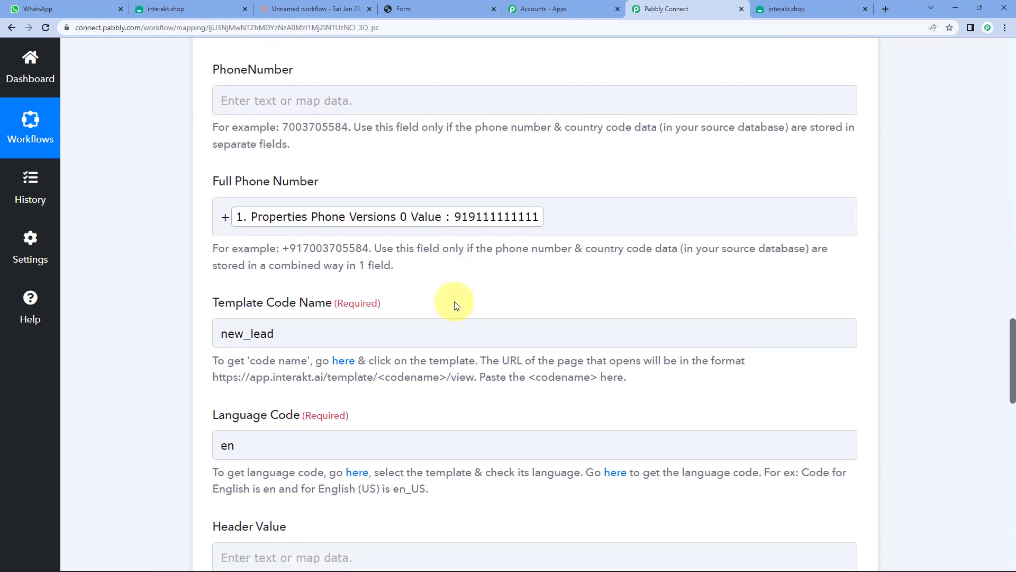
{"action": "scroll", "coordinate": [454, 305], "scroll_direction": "down", "scroll_amount": 6}
{"action": "left_click", "coordinate": [484, 345]}
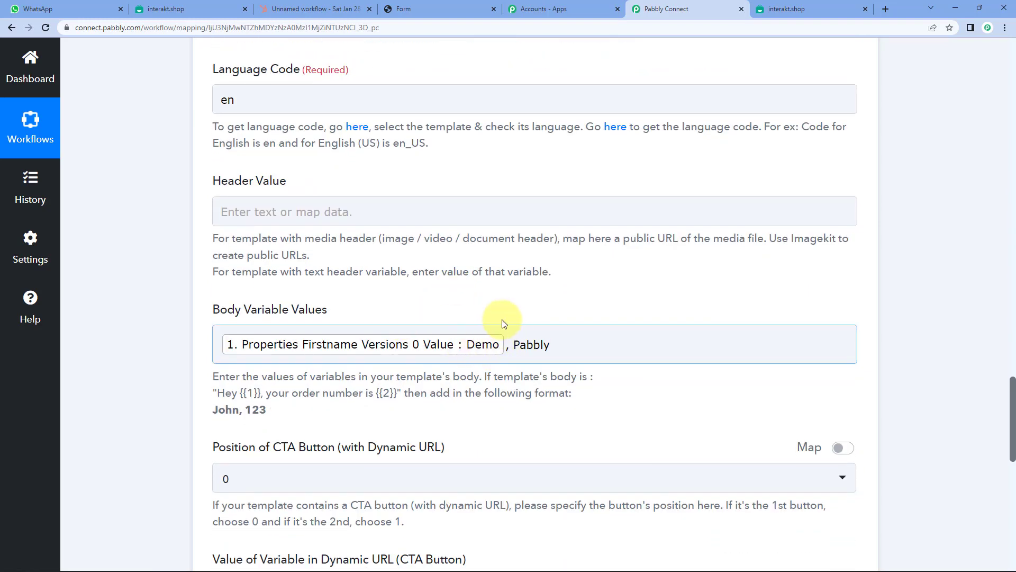
{"action": "left_click", "coordinate": [503, 321]}
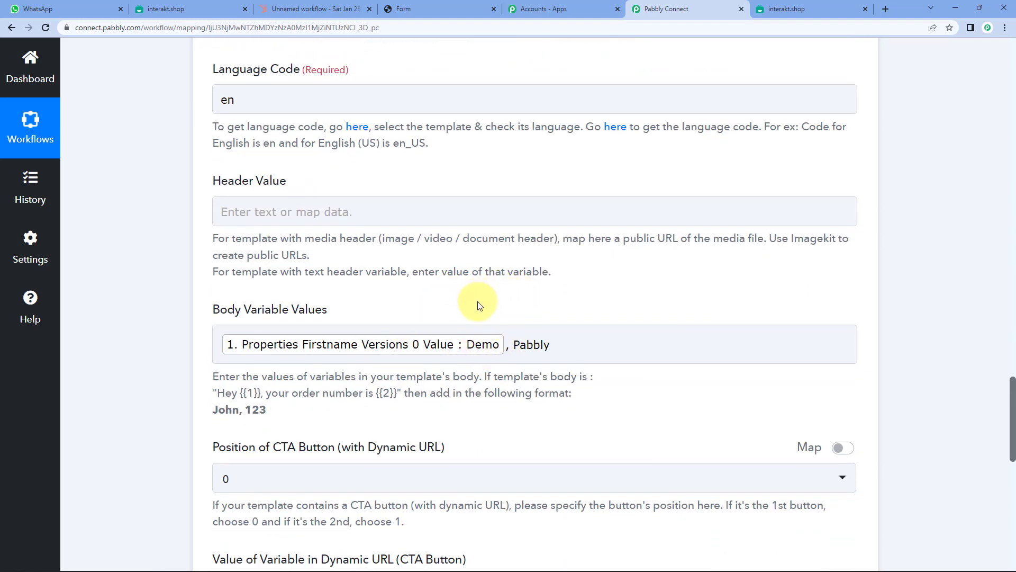
- Check the mapped Full Phone Number and the new_lead template fields
{"action": "scroll", "coordinate": [477, 301], "scroll_direction": "up", "scroll_amount": 4}
{"action": "left_click", "coordinate": [468, 91]}
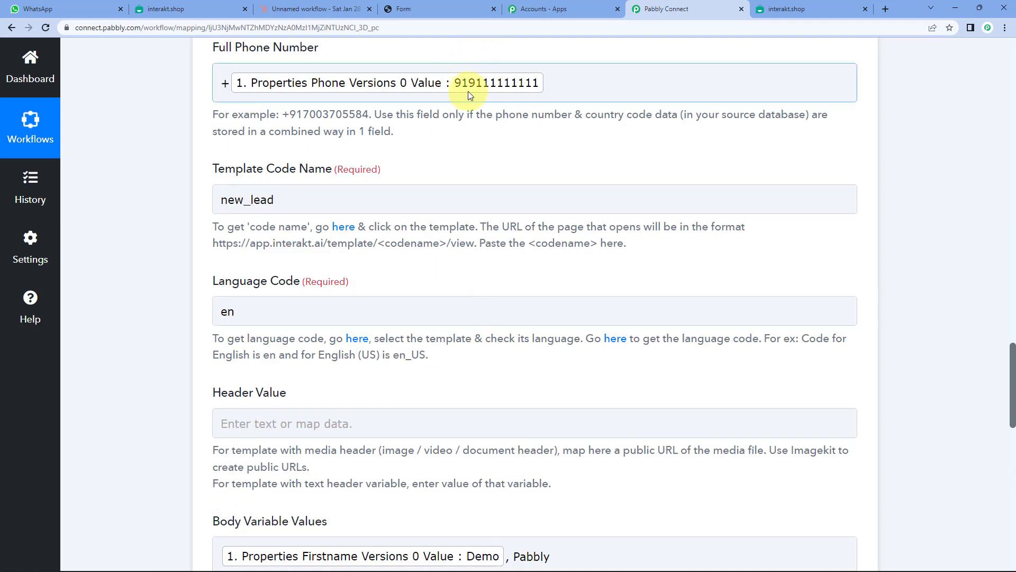
{"action": "left_click", "coordinate": [476, 147]}
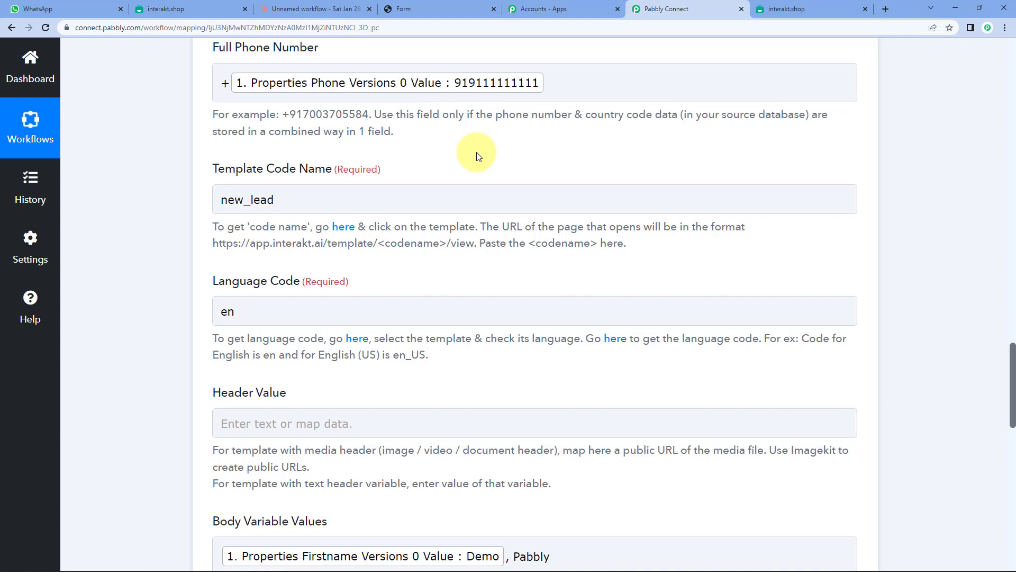
{"action": "left_click", "coordinate": [523, 83]}
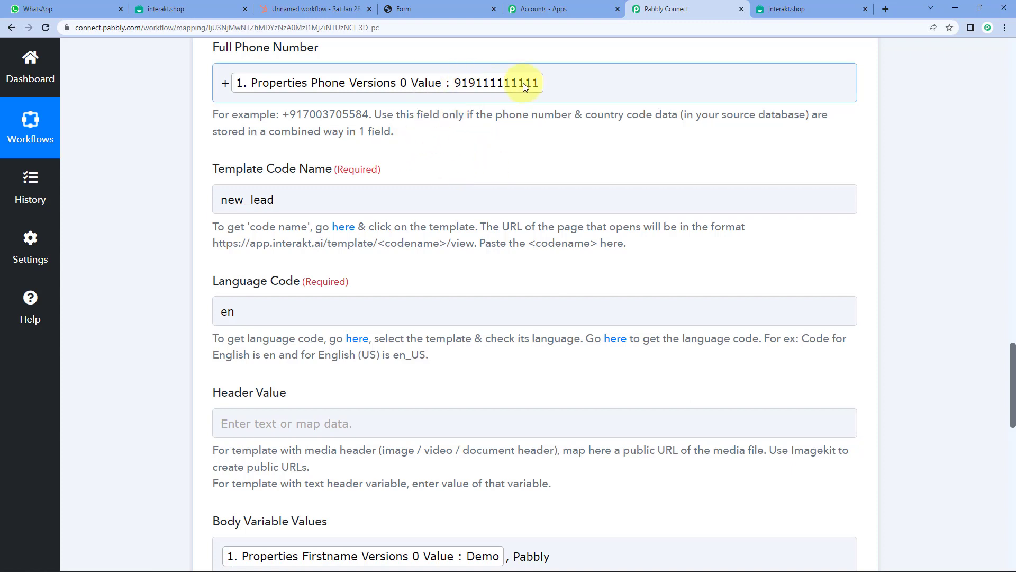
- Open WhatsApp Web in another tab, then return to the Interakt step's Save buttons
{"action": "left_click", "coordinate": [62, 8]}
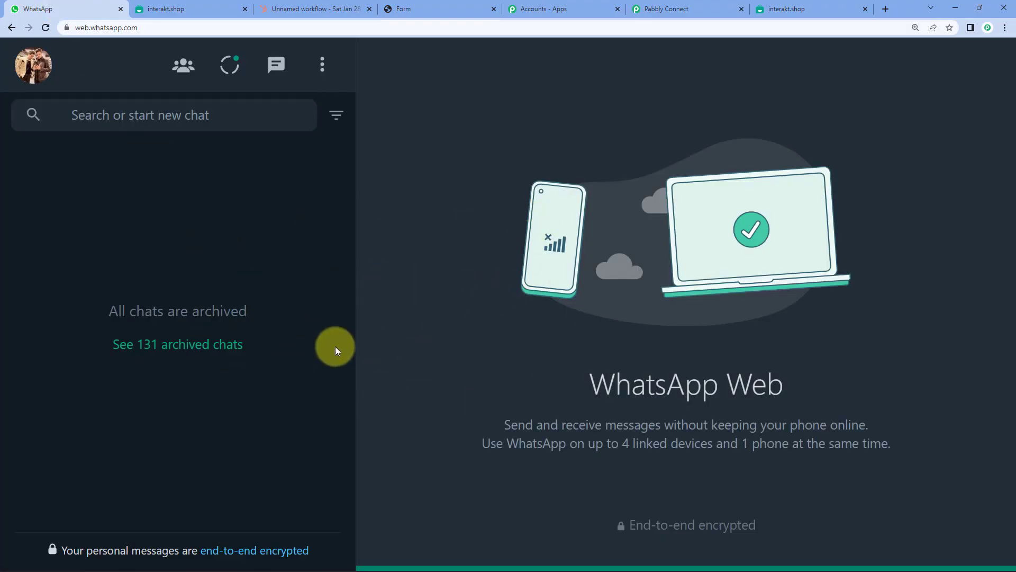
{"action": "left_click", "coordinate": [676, 8]}
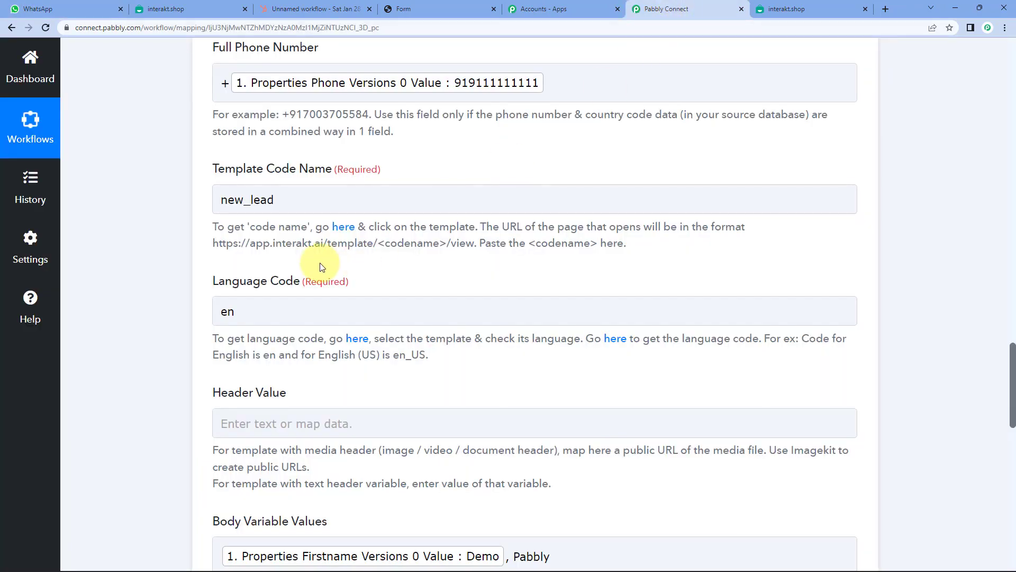
{"action": "scroll", "coordinate": [319, 266], "scroll_direction": "down", "scroll_amount": 6}
{"action": "scroll", "coordinate": [320, 267], "scroll_direction": "down", "scroll_amount": 6}
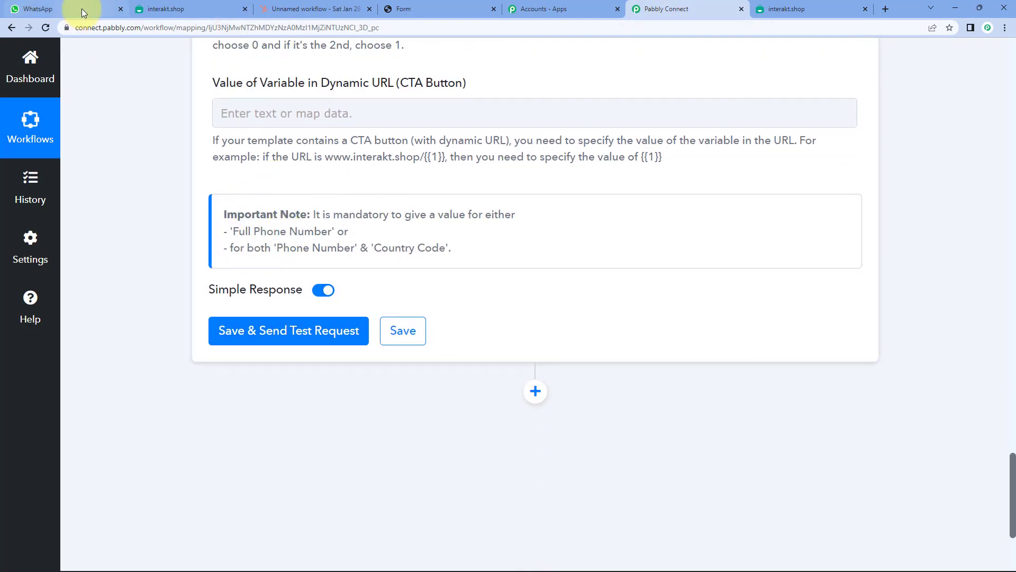
{"action": "left_click", "coordinate": [82, 8]}
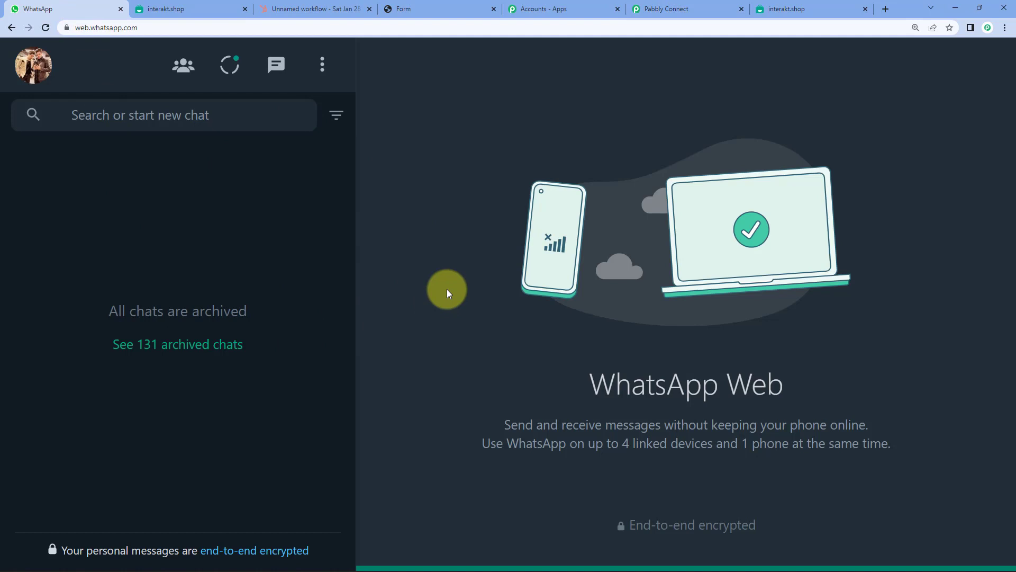
{"action": "left_click", "coordinate": [701, 8]}
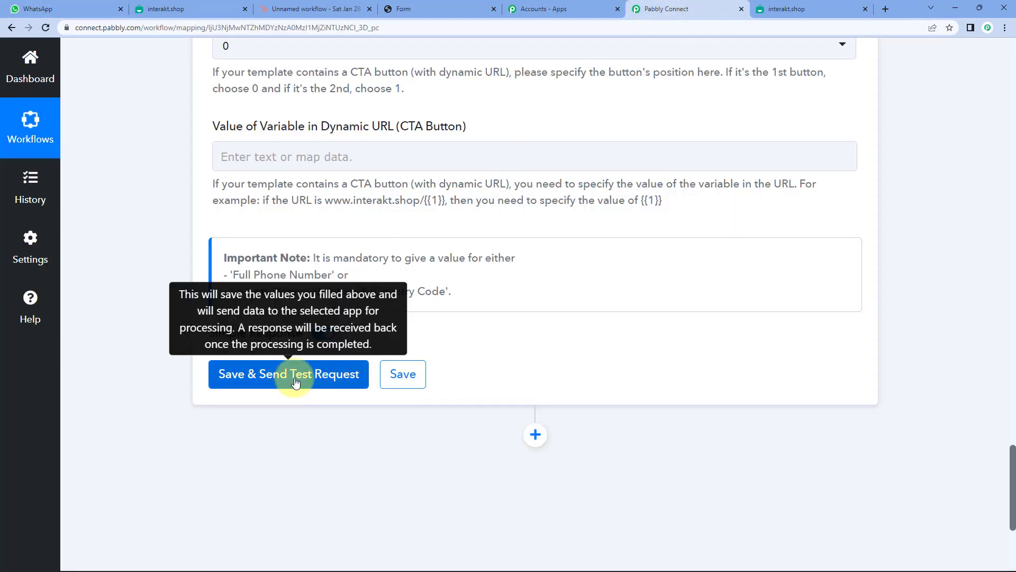
- Save the Interakt step with a test request, then check WhatsApp Web for the message
{"action": "left_click", "coordinate": [295, 382]}
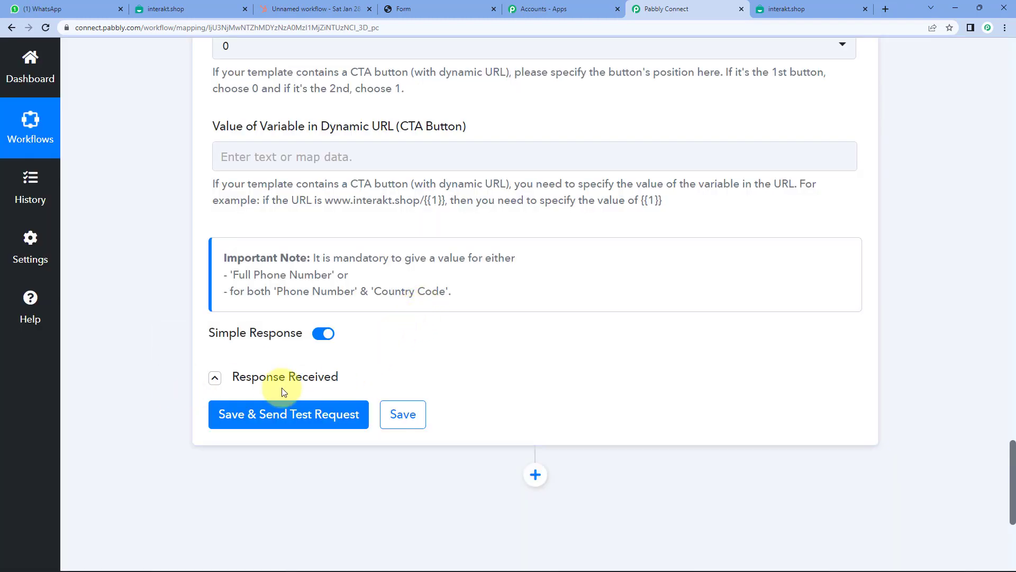
{"action": "left_click", "coordinate": [43, 8]}
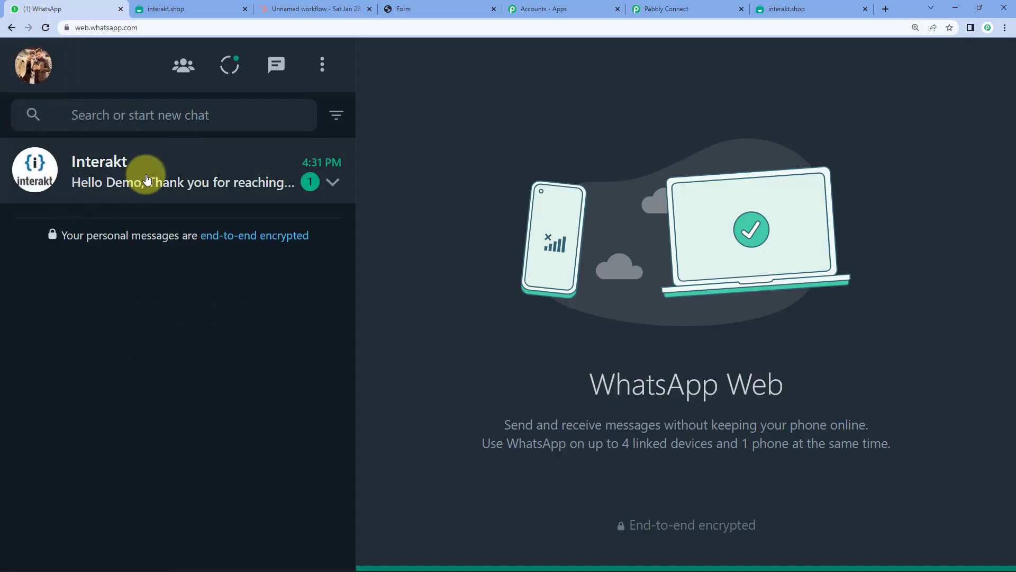
- Open the Interakt chat and highlight the name Demo in the new greeting
{"action": "left_click", "coordinate": [149, 175]}
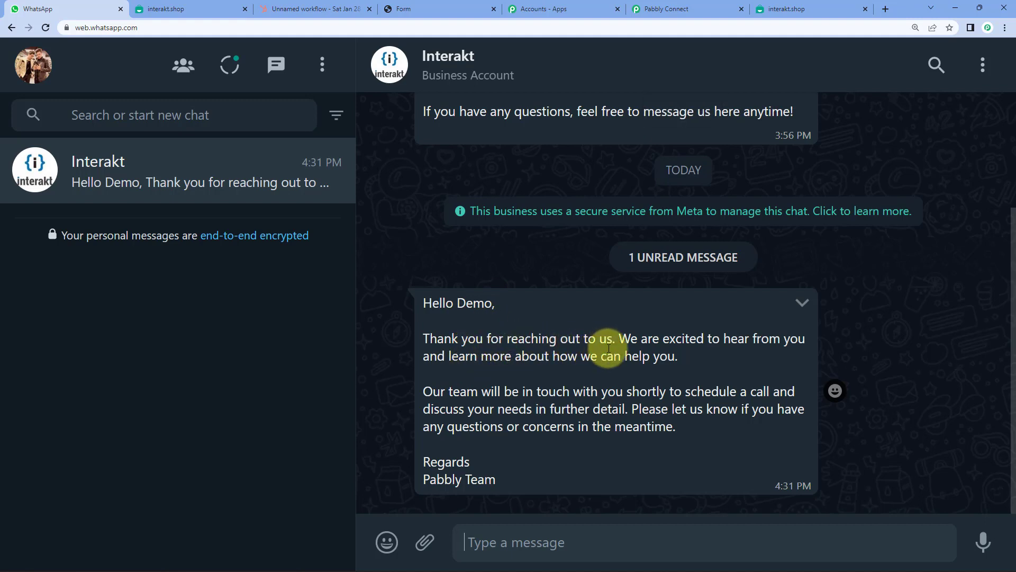
{"action": "double_click", "coordinate": [480, 307]}
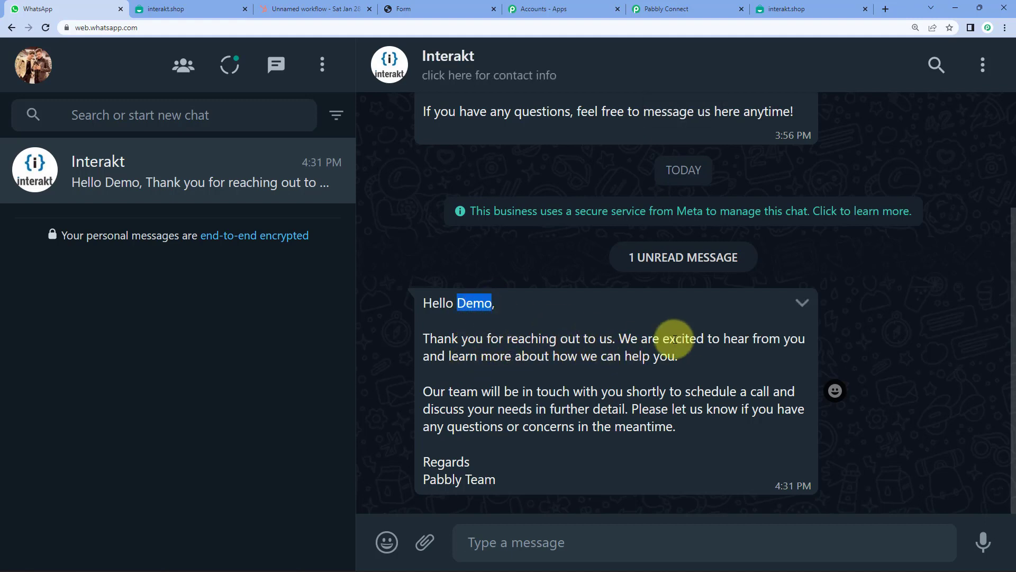
{"action": "left_click", "coordinate": [677, 342]}
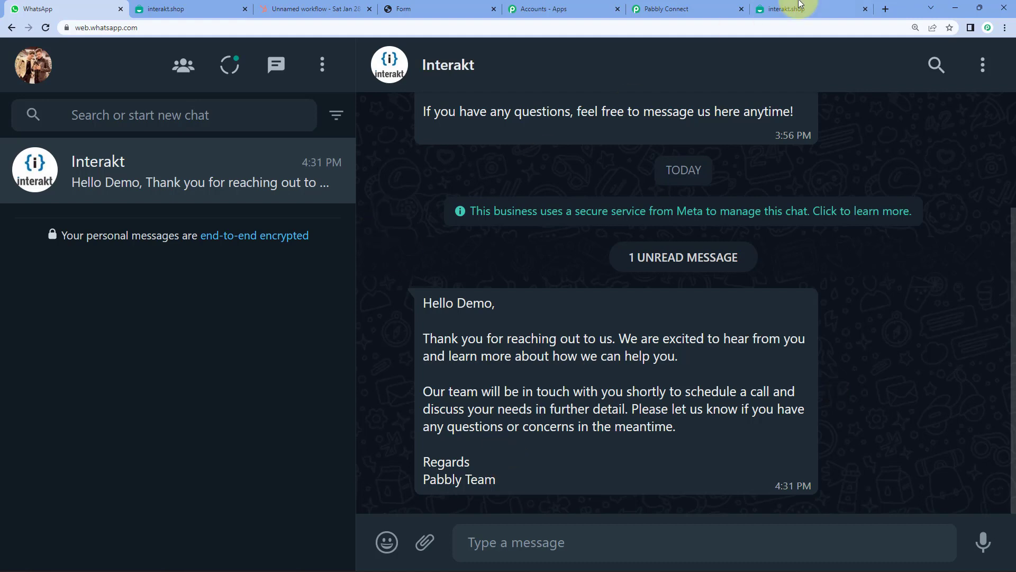
- Save the Interakt action step and dismiss the data-saved confirmation
{"action": "left_click", "coordinate": [664, 11]}
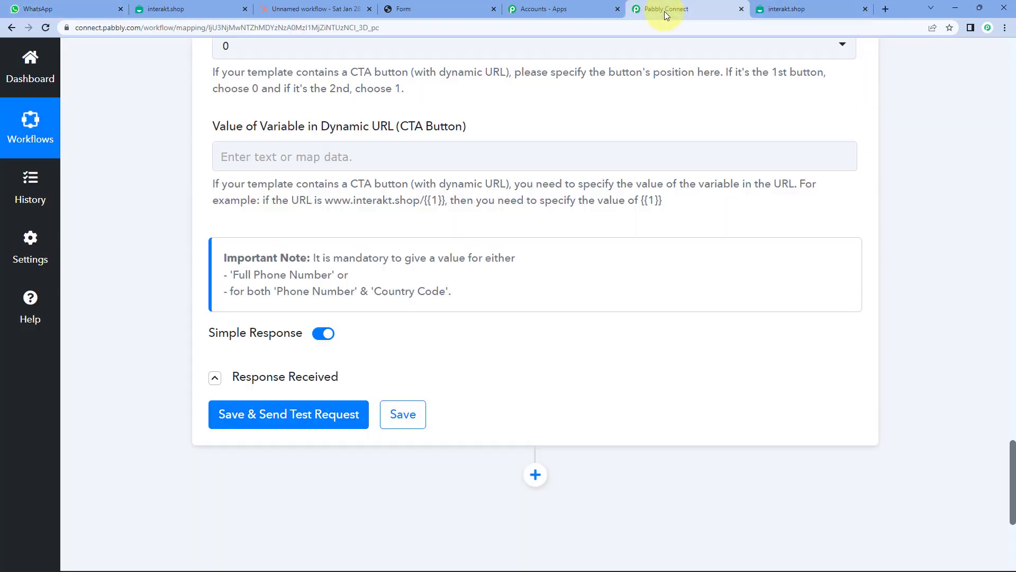
{"action": "left_click", "coordinate": [410, 406]}
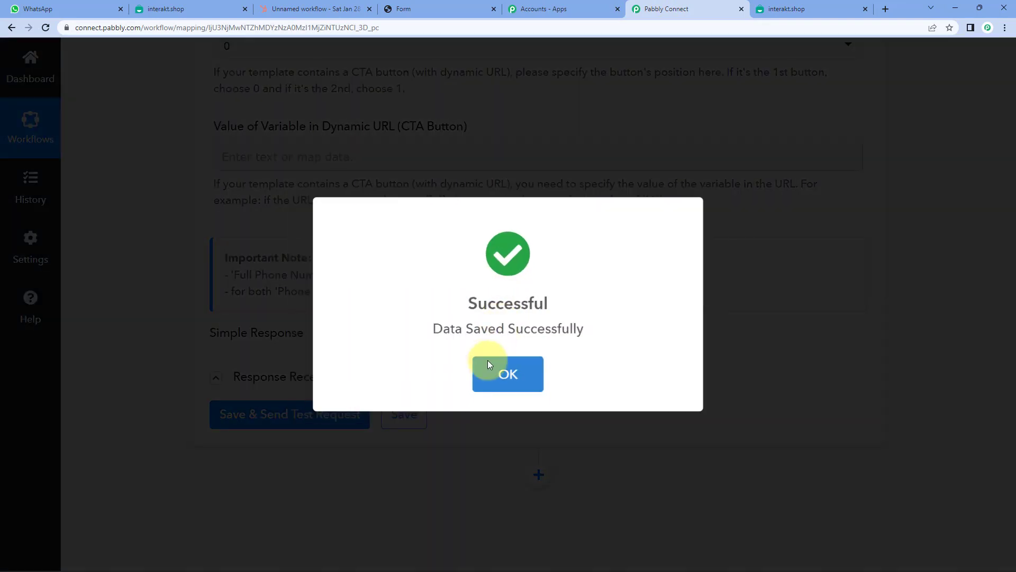
{"action": "left_click", "coordinate": [513, 372]}
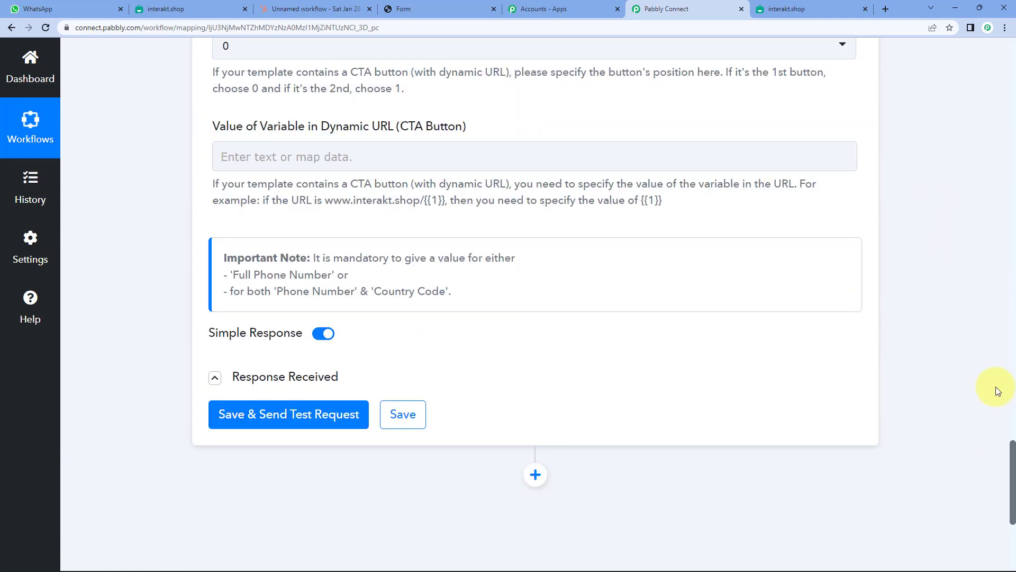
- Collapse the HubSpot CRM trigger and Interakt action steps, then return to WhatsApp Web
{"action": "scroll", "coordinate": [993, 264], "scroll_direction": "up", "scroll_amount": 20}
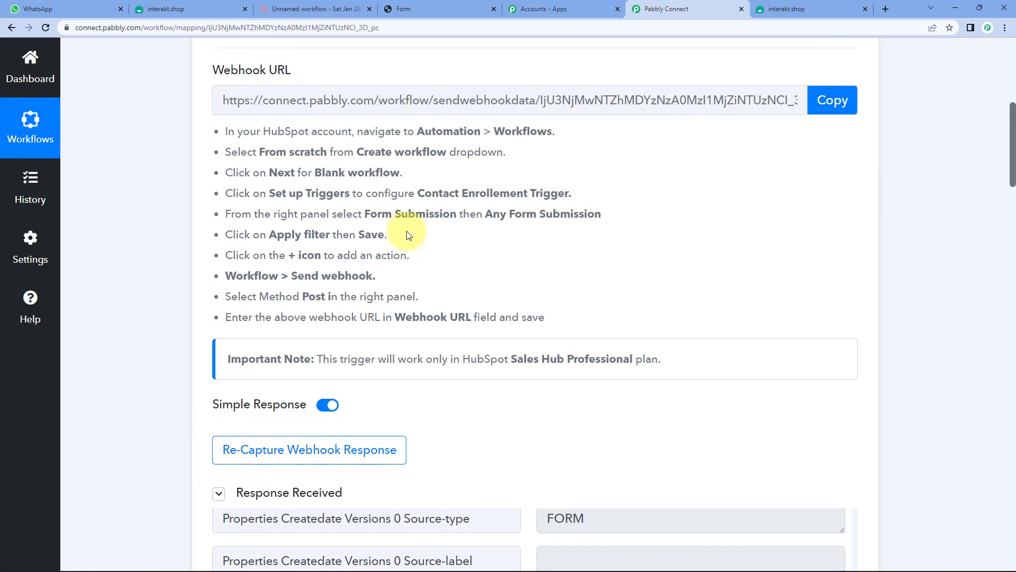
{"action": "scroll", "coordinate": [407, 231], "scroll_direction": "up", "scroll_amount": 5}
{"action": "left_click", "coordinate": [365, 264]}
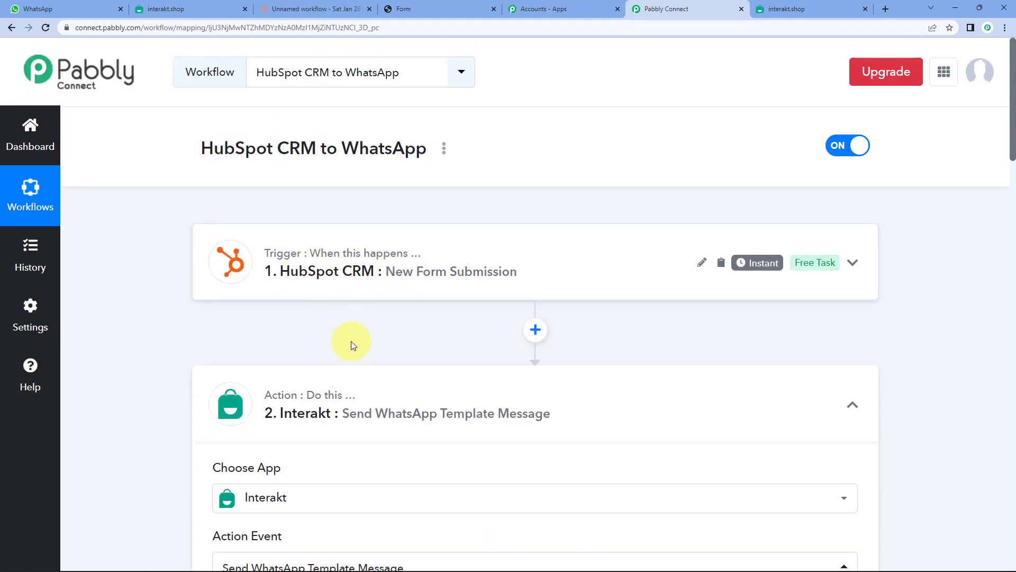
{"action": "left_click", "coordinate": [381, 428]}
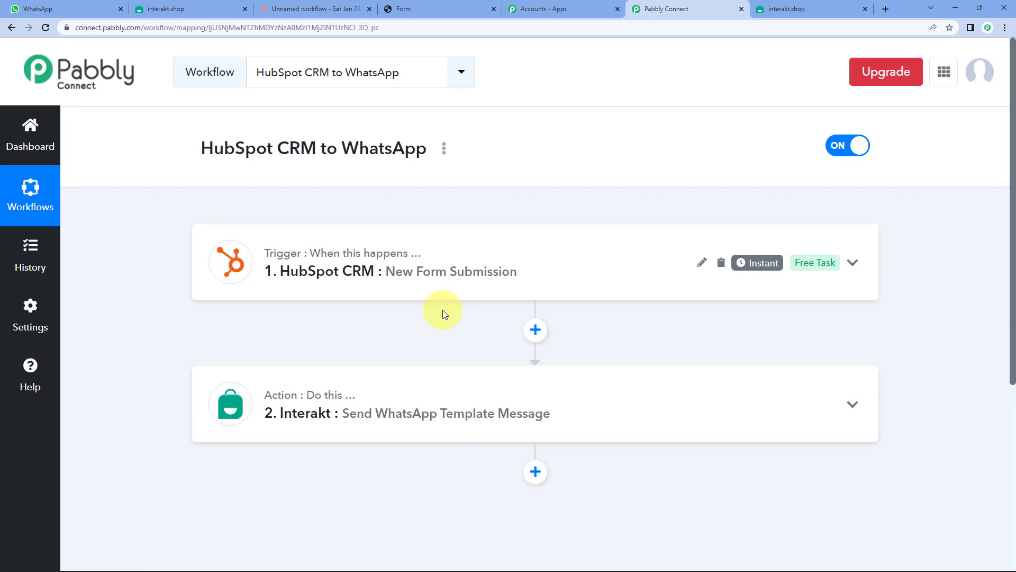
{"action": "left_click", "coordinate": [37, 9]}
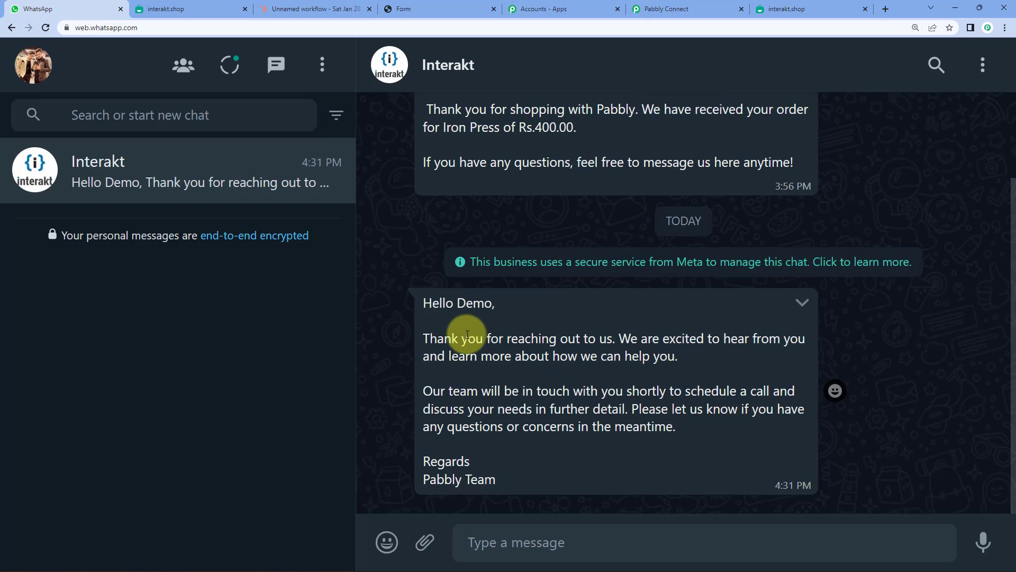
- Highlight the name Demo in the 'Hello Demo' greeting, then go back to Pabbly Connect
{"action": "double_click", "coordinate": [470, 302]}
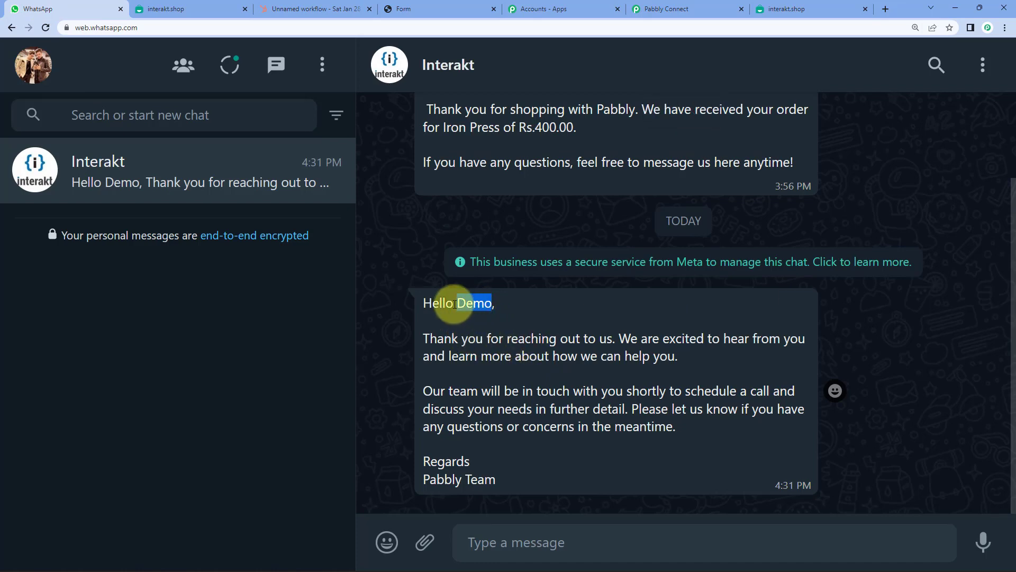
{"action": "left_click", "coordinate": [474, 303]}
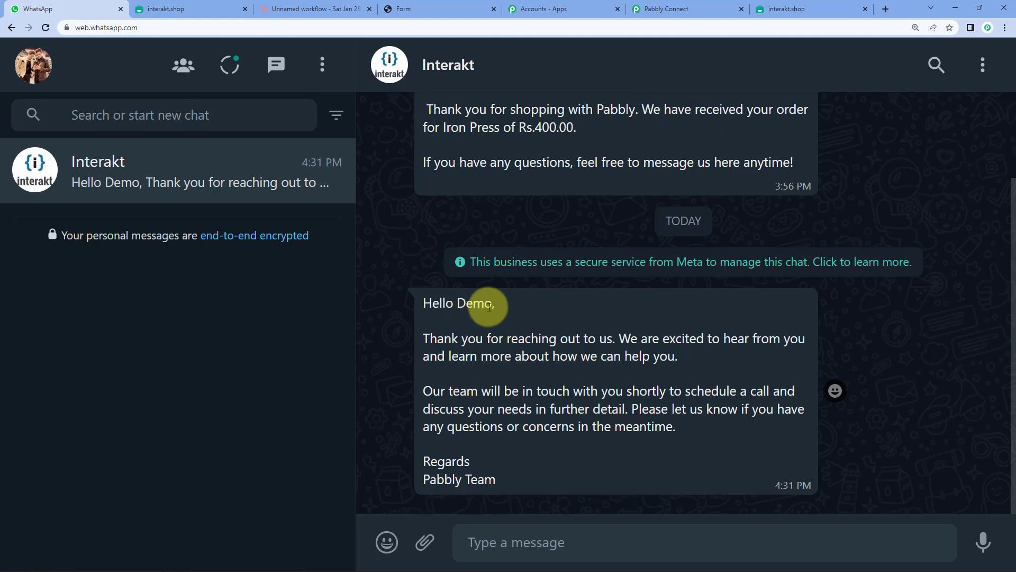
{"action": "left_click_drag", "start_coordinate": [489, 305], "coordinate": [460, 303]}
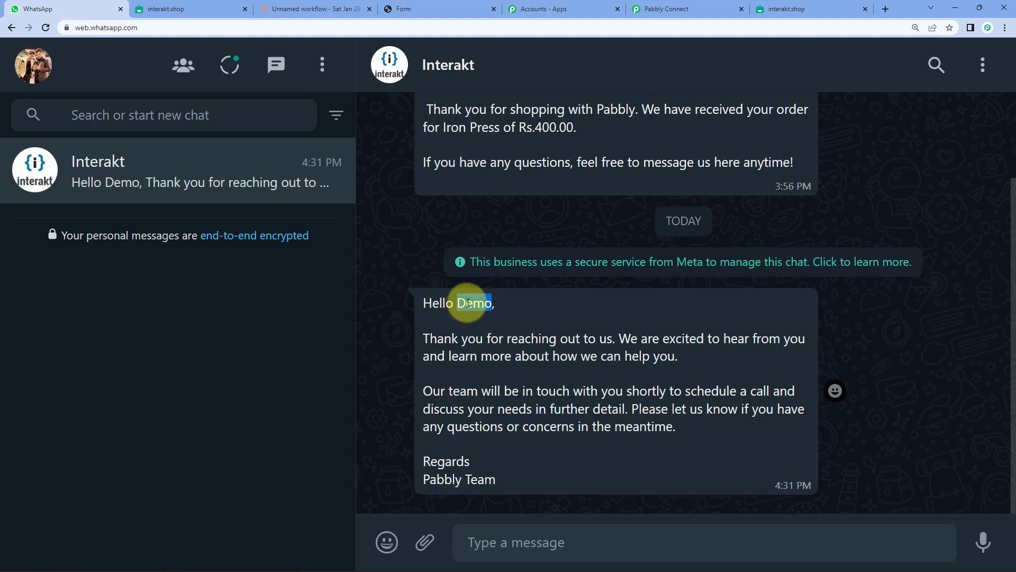
{"action": "left_click", "coordinate": [465, 303]}
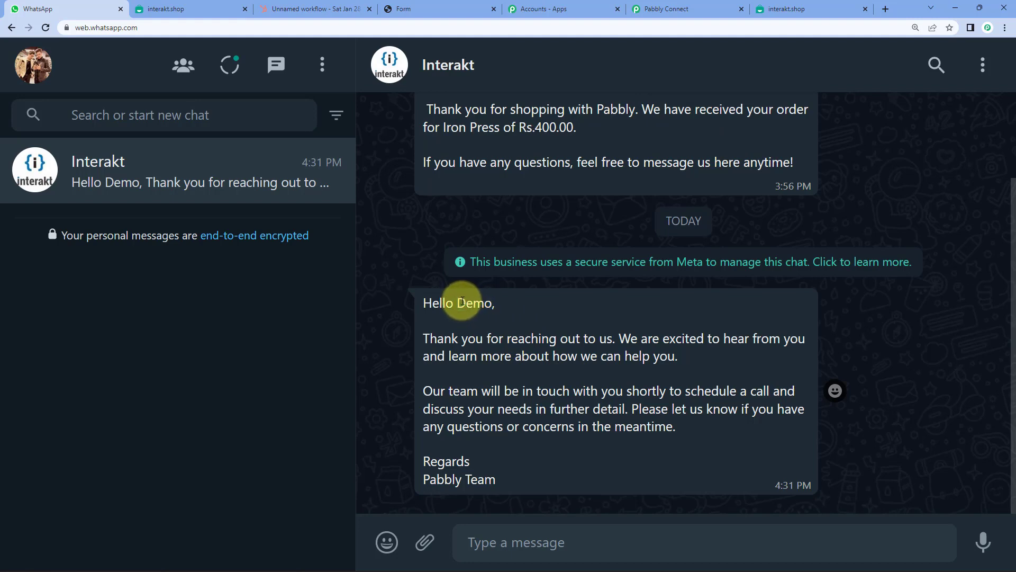
{"action": "double_click", "coordinate": [462, 301]}
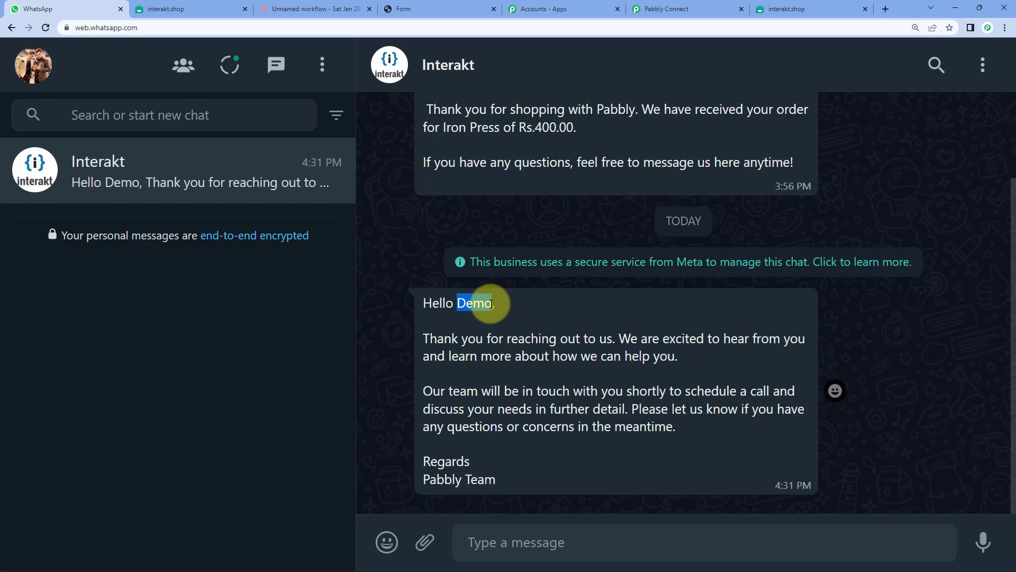
{"action": "left_click", "coordinate": [475, 304]}
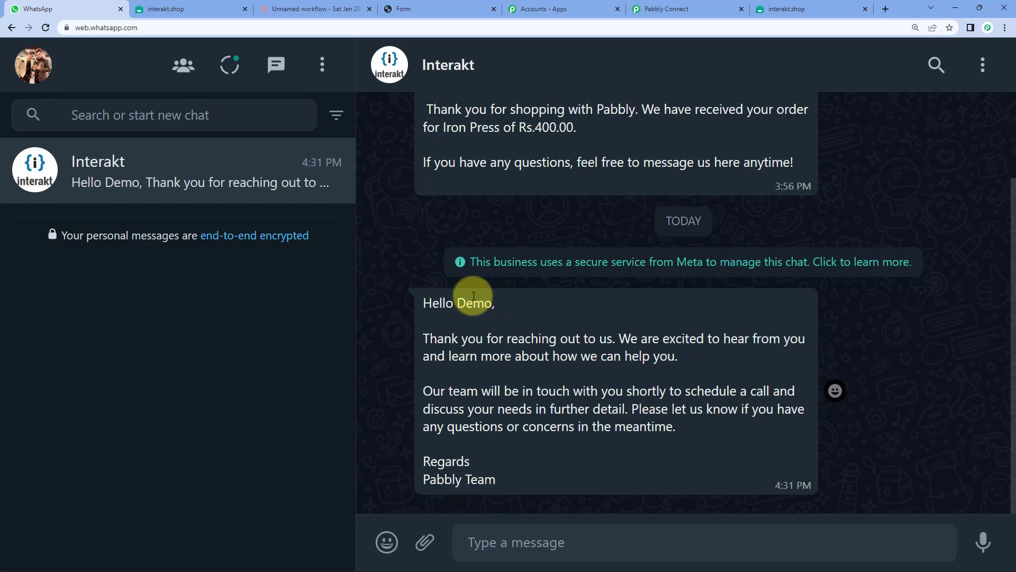
{"action": "left_click", "coordinate": [662, 9]}
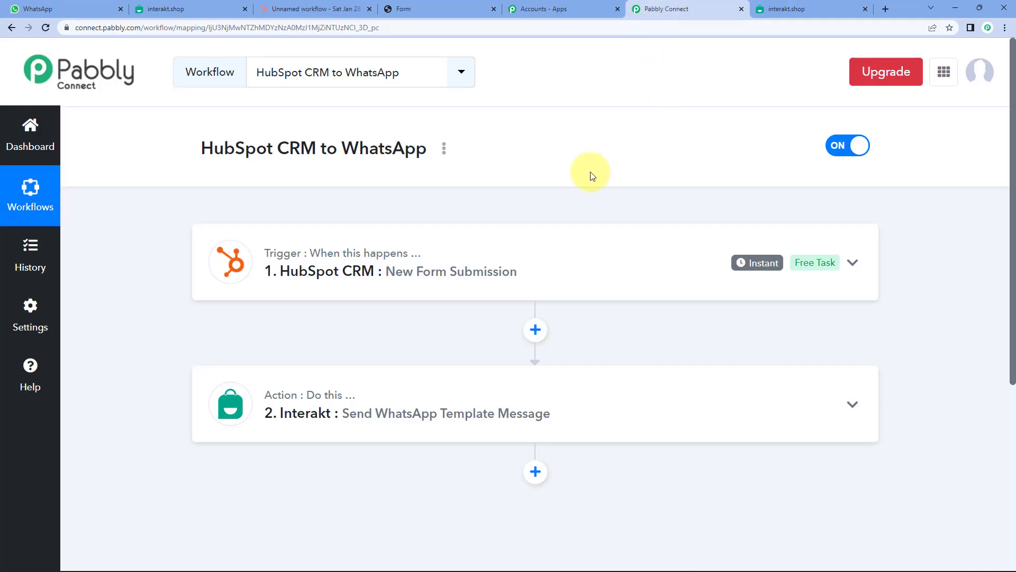